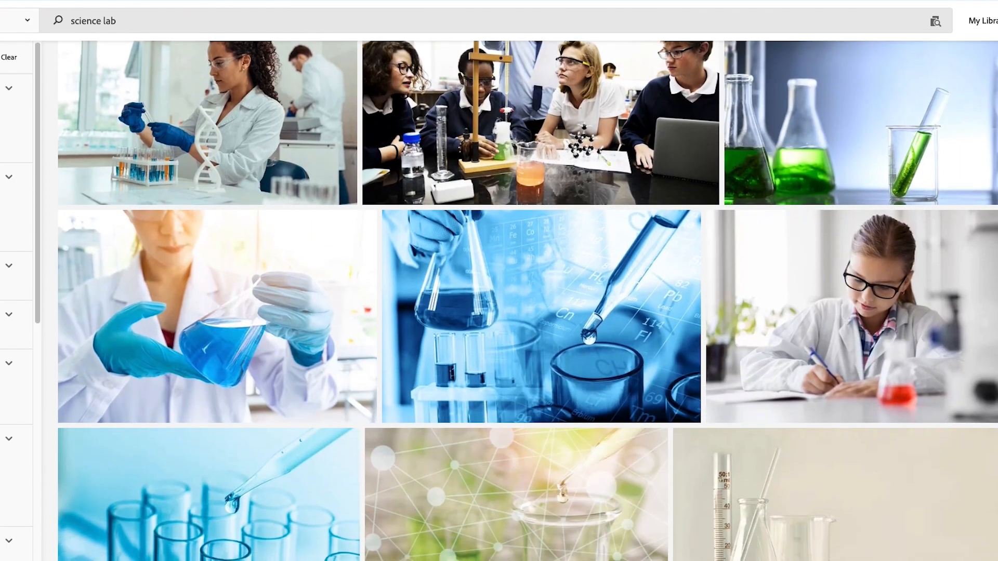
Examine the science lab stock photos and the lab week 2023 image results for themes, motifs and lettering styles
scroll(499, 281, "up", 5)
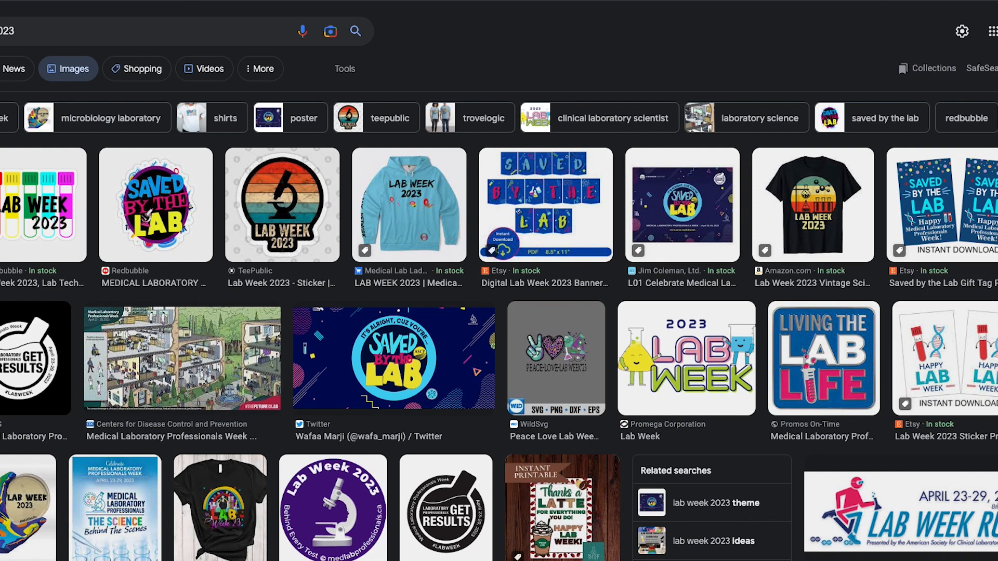
scroll(499, 281, "down", 5)
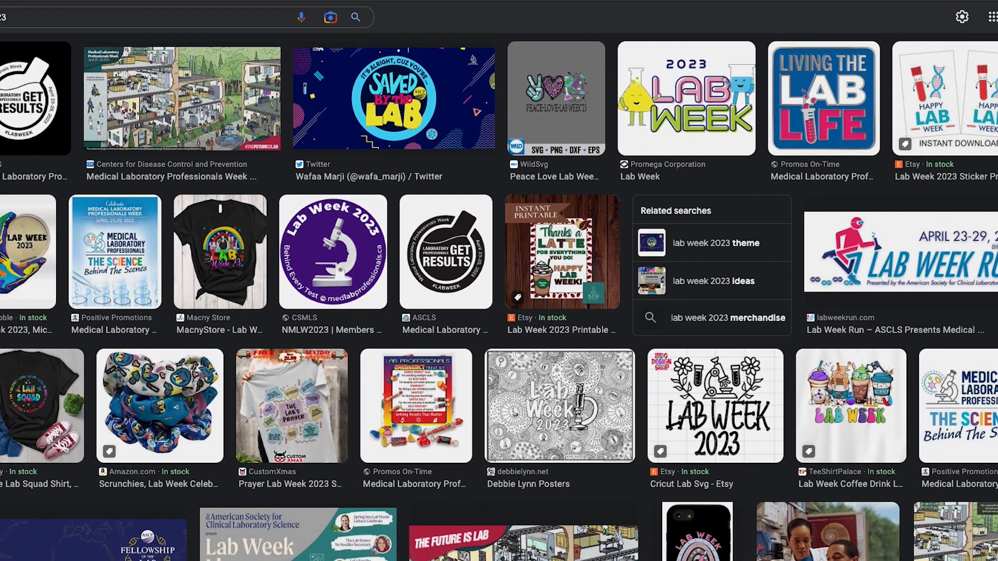
scroll(499, 296, "down", 5)
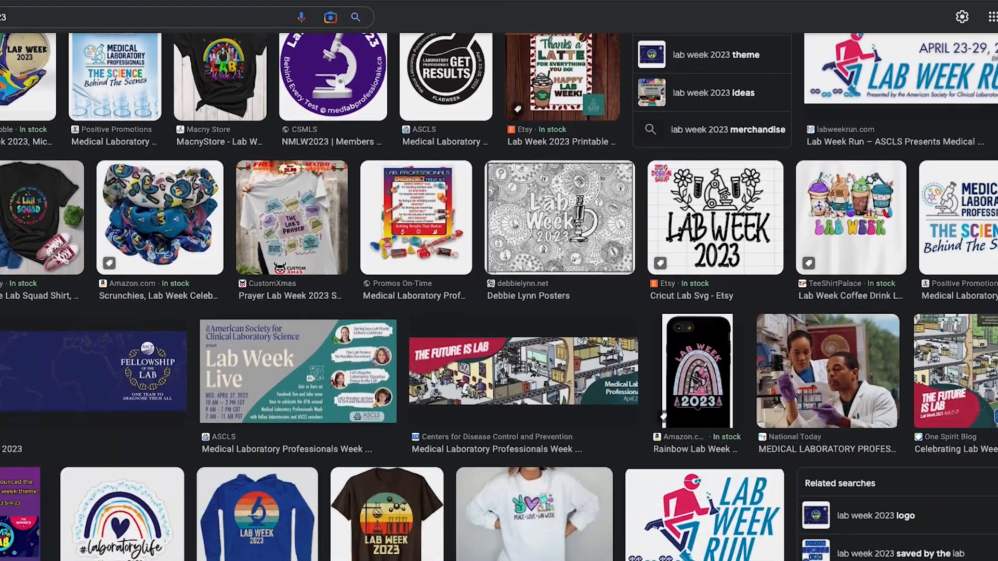
scroll(499, 296, "down", 2)
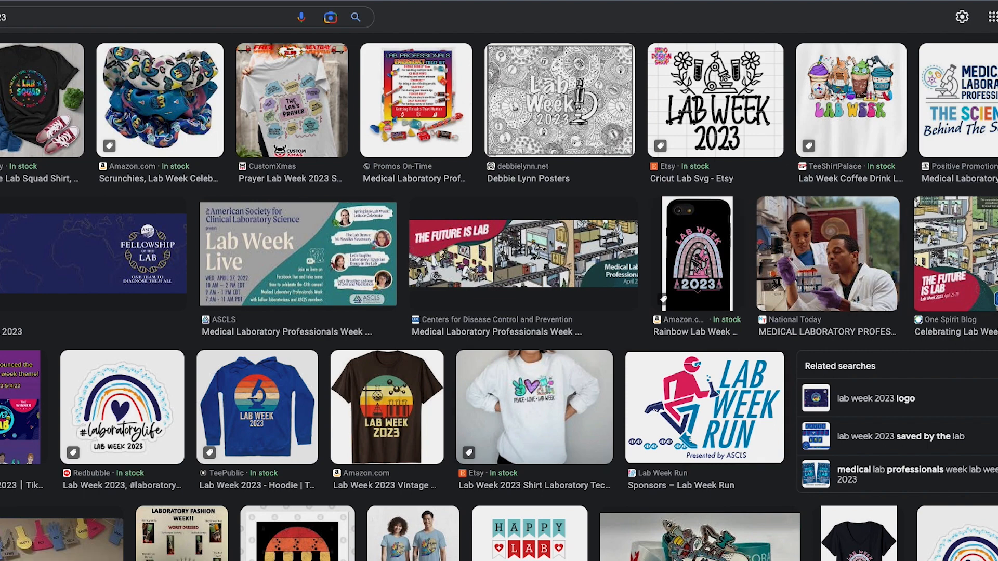
scroll(499, 297, "down", 5)
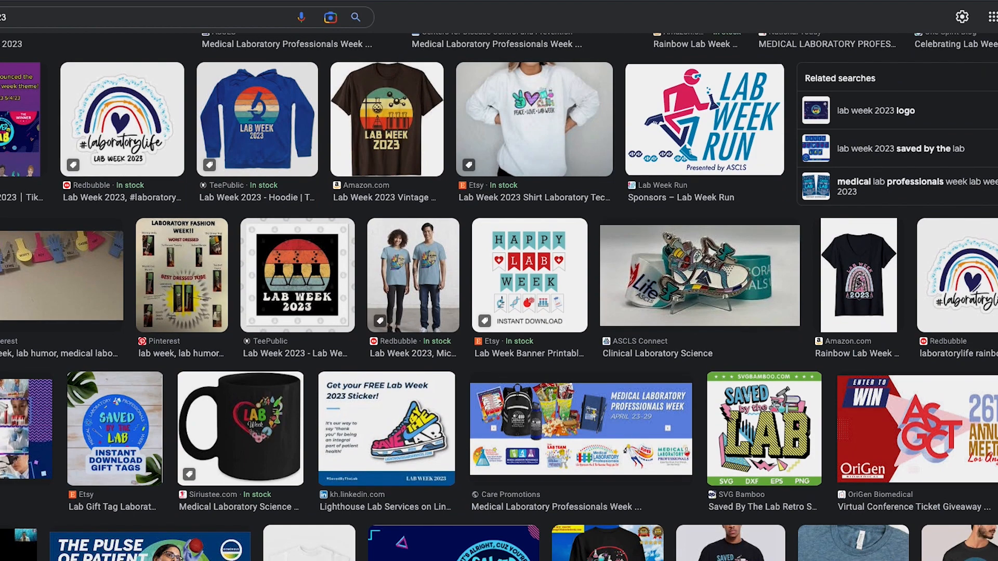
scroll(499, 296, "down", 5)
scroll(499, 296, "down", 2)
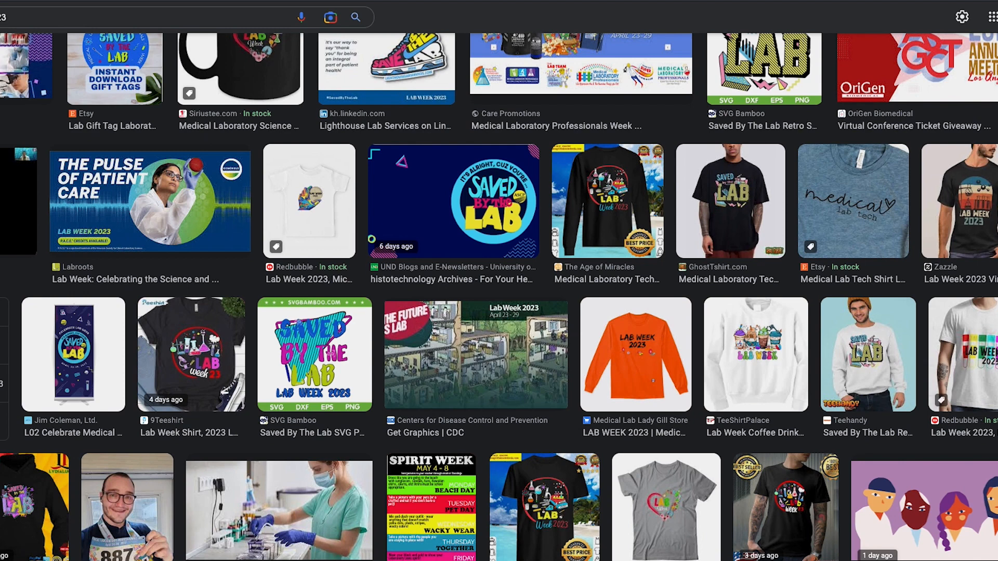
scroll(499, 297, "down", 2)
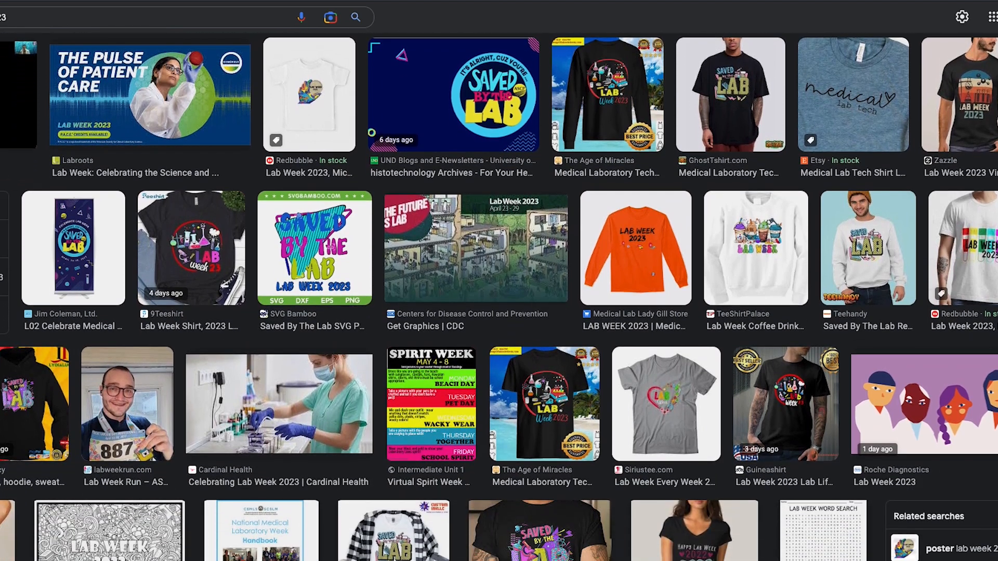
scroll(499, 297, "down", 1)
scroll(498, 297, "down", 4)
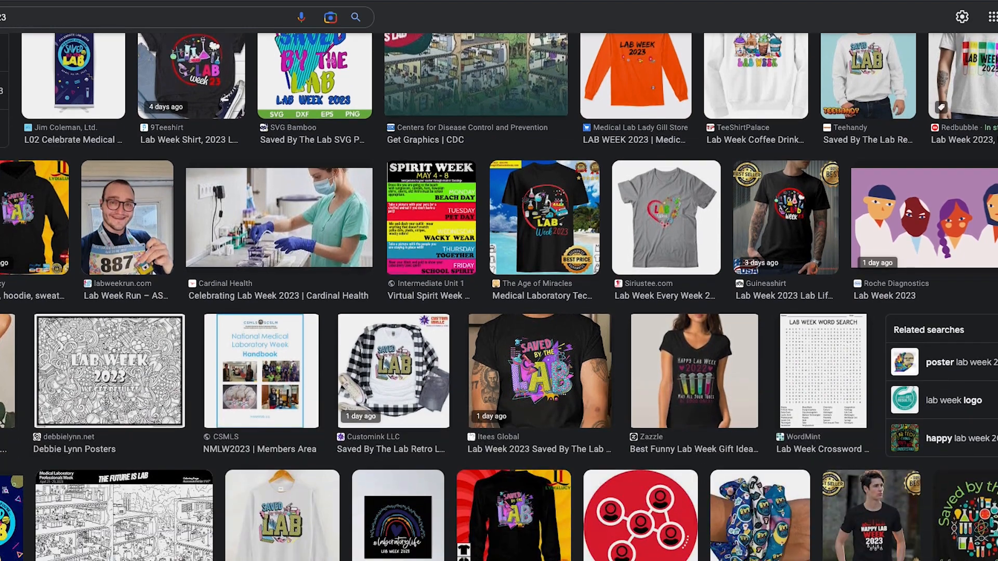
scroll(499, 297, "down", 1)
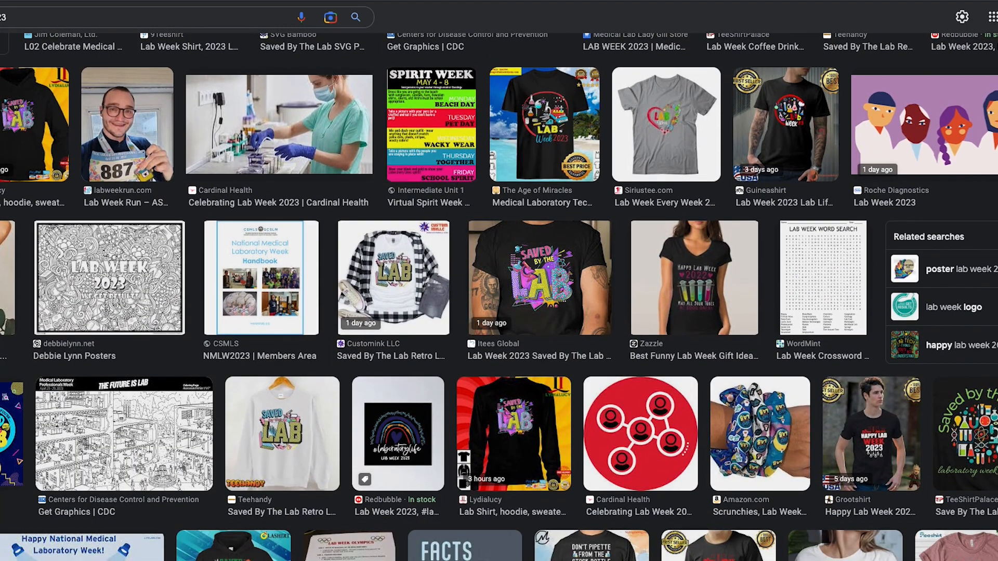
scroll(499, 296, "down", 3)
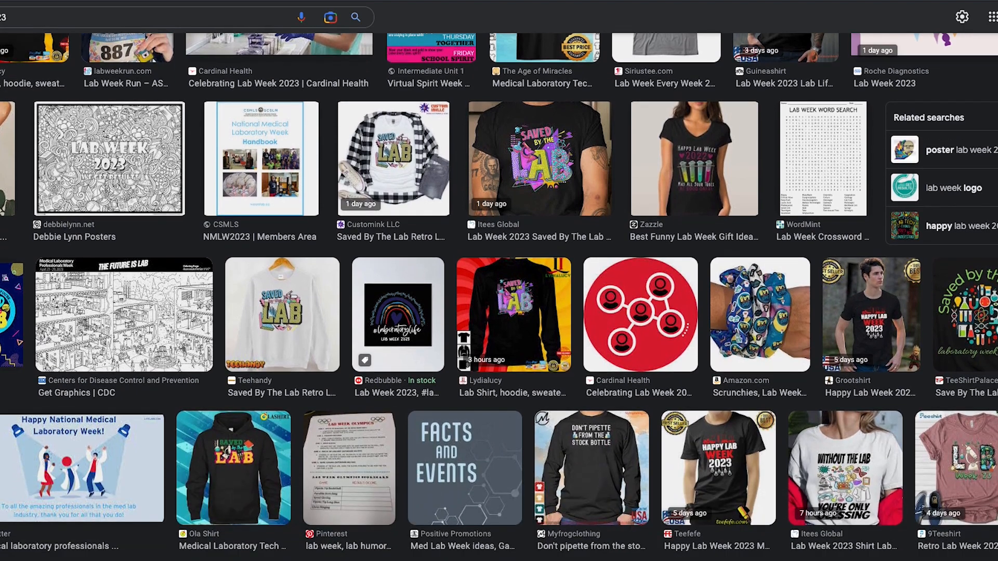
scroll(499, 297, "down", 1)
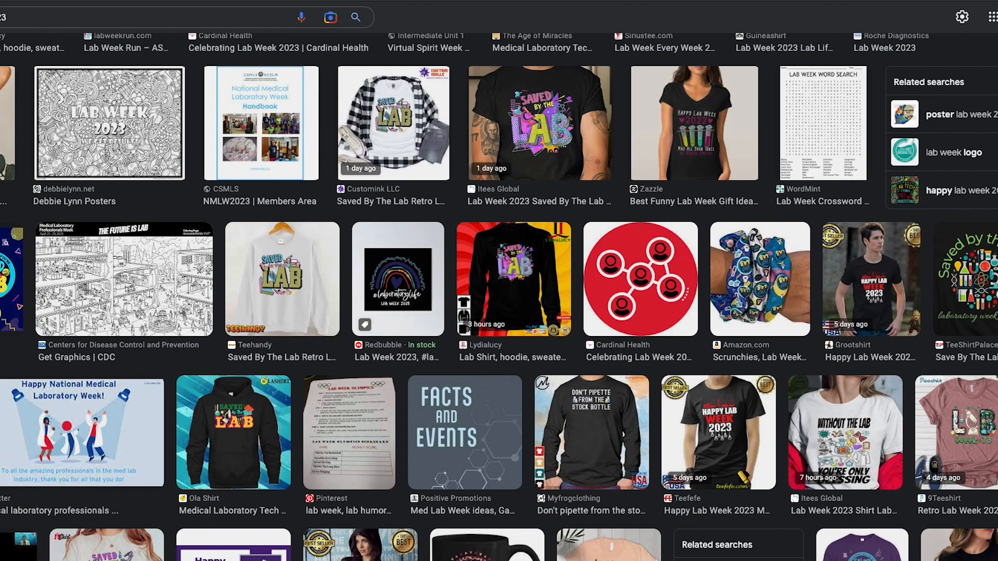
scroll(499, 296, "down", 1)
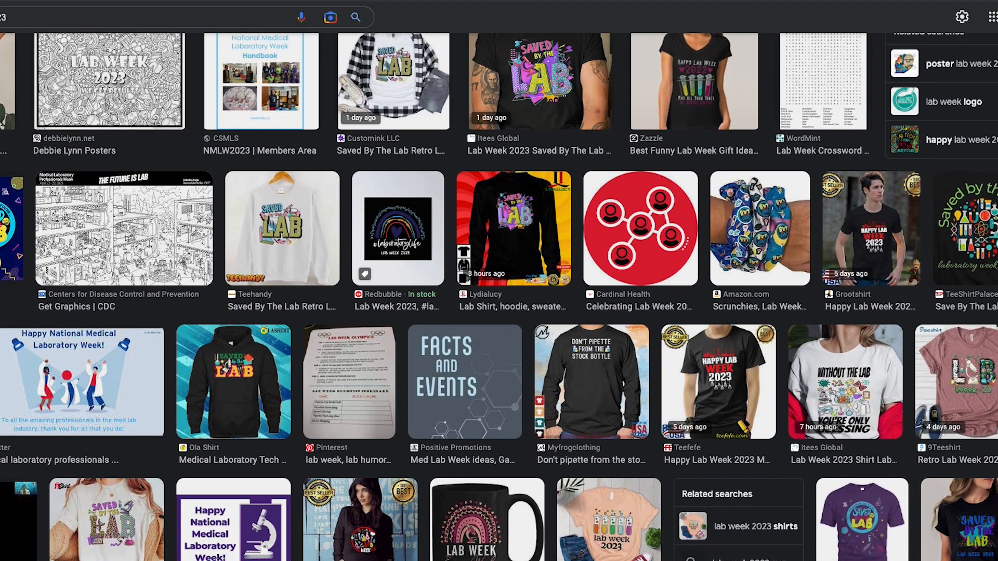
Look back through the earlier lab week 2023 results and preview Promega's Lab Week graphic with the flask characters
scroll(499, 296, "up", 15)
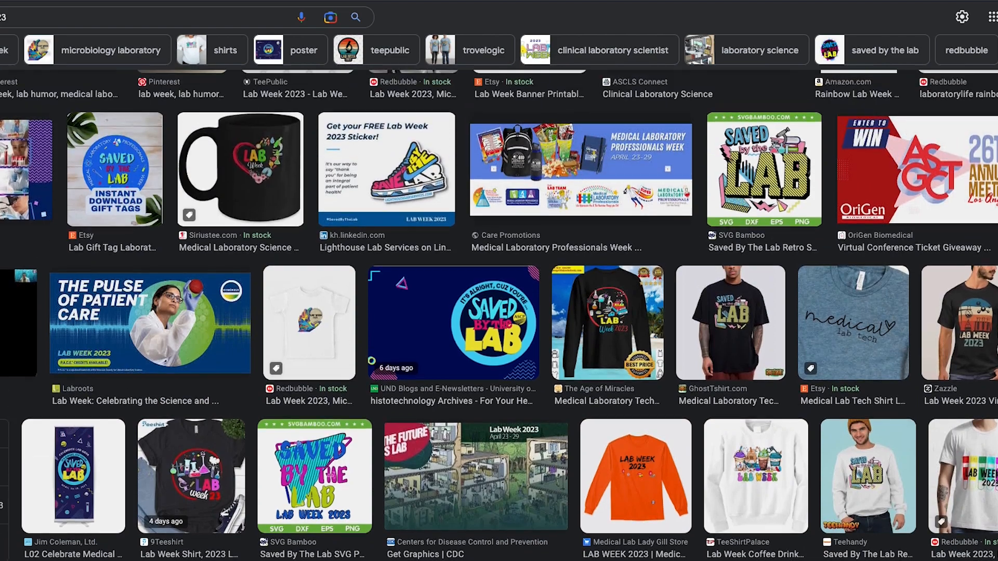
scroll(499, 314, "up", 4)
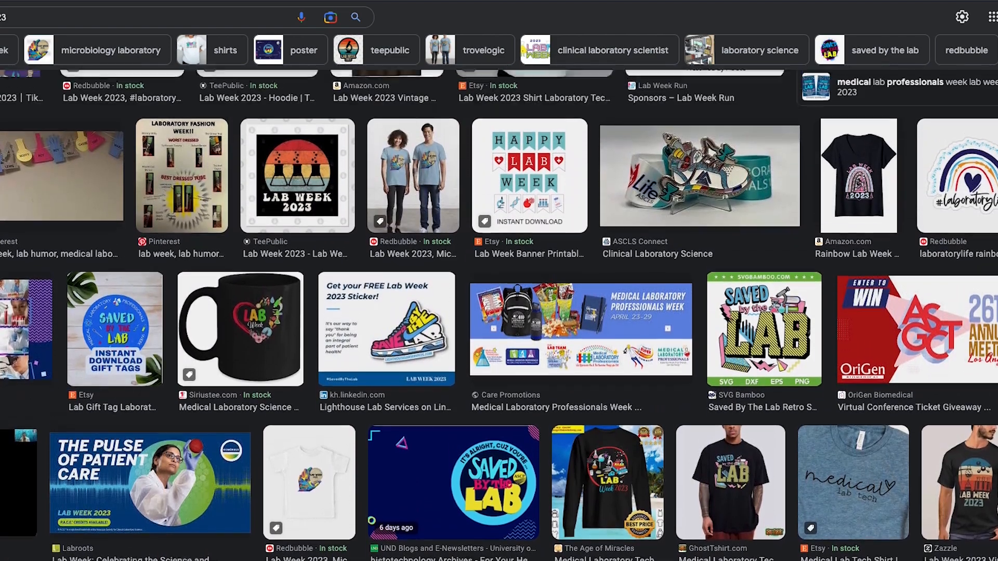
scroll(498, 314, "up", 5)
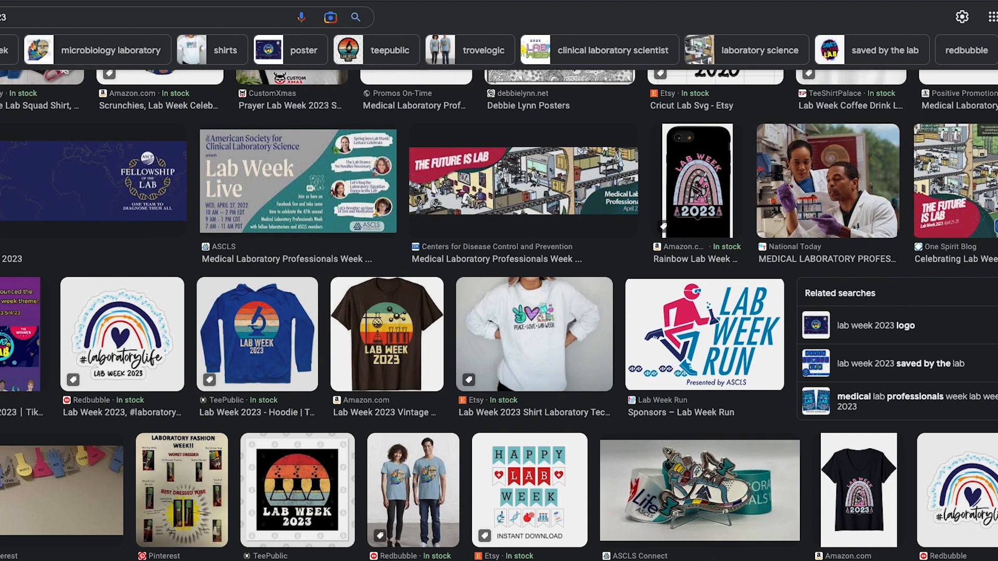
scroll(499, 315, "up", 9)
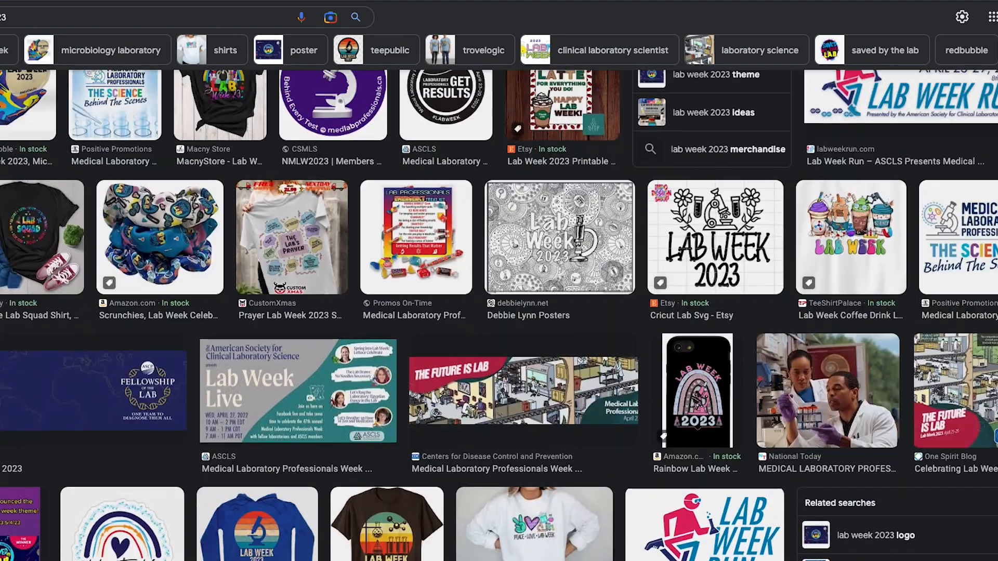
scroll(678, 192, "up", 1)
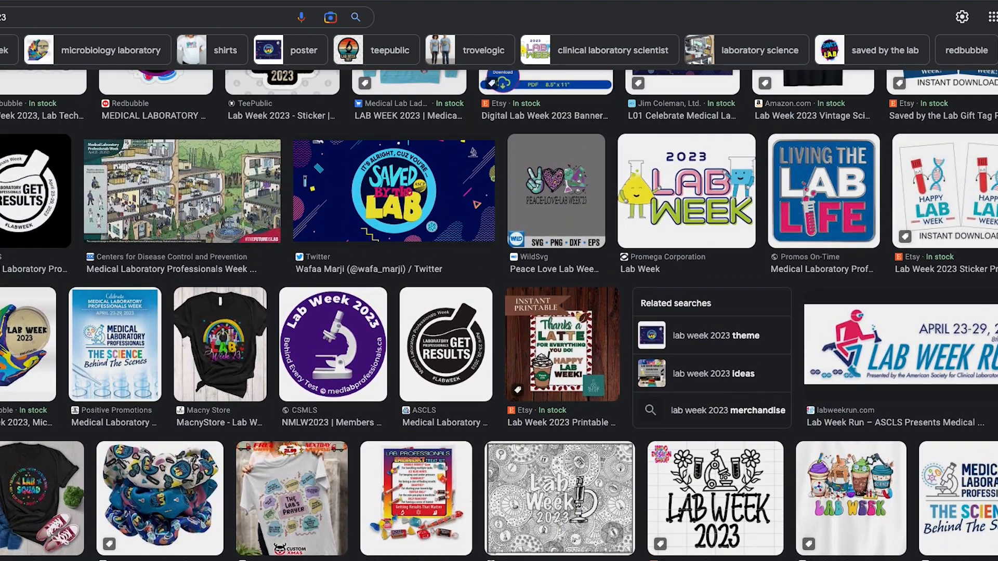
left_click(687, 197)
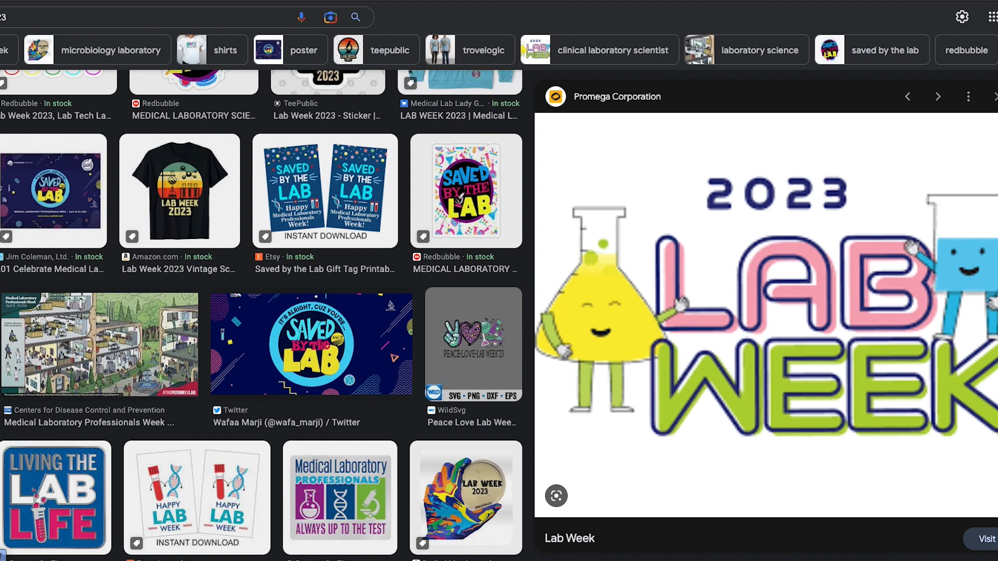
scroll(458, 198, "down", 10)
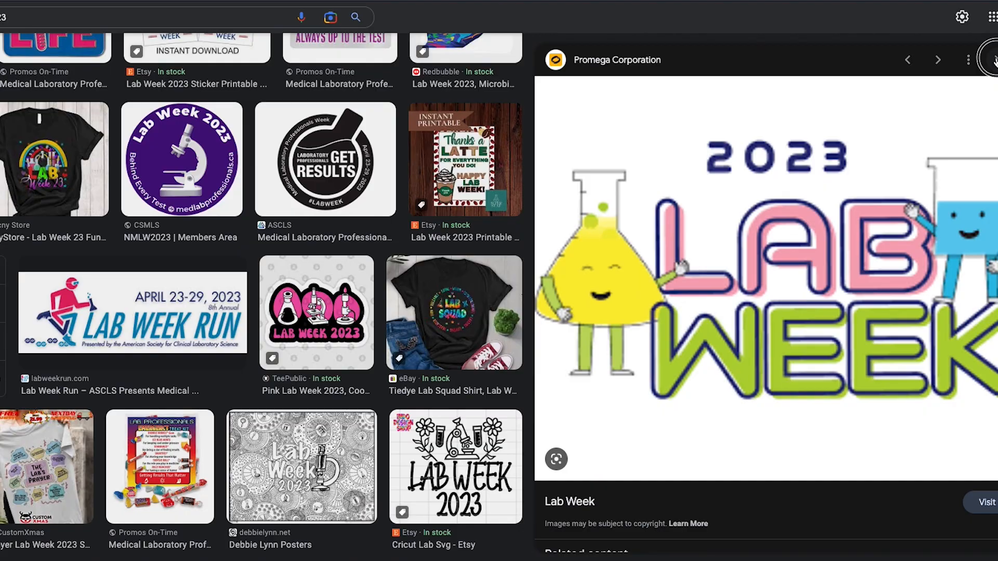
left_click(993, 59)
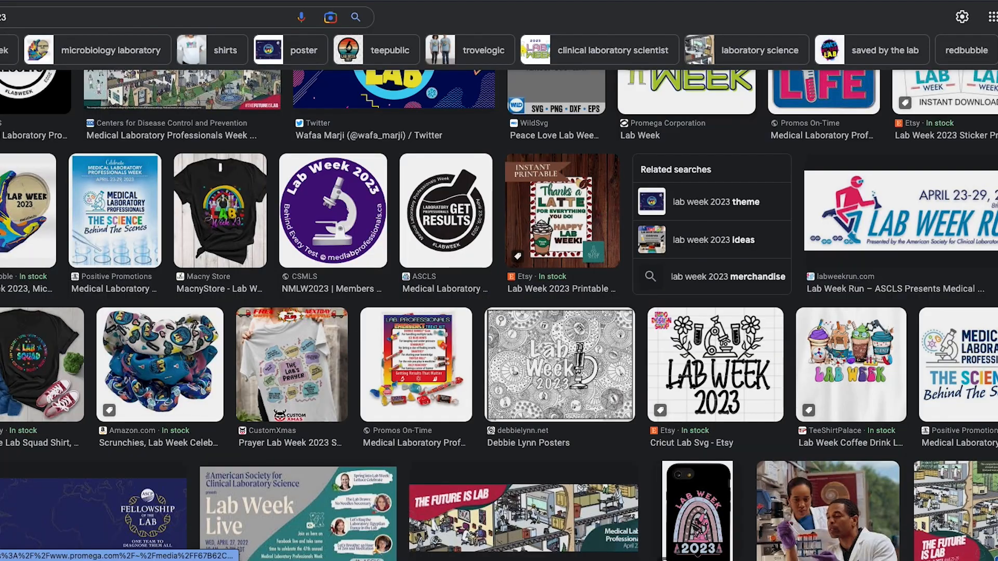
Preview TeeShirtPalace's "Saved by the Lab" drawstring bag design and look through the other lab week merchandise images
scroll(499, 296, "down", 14)
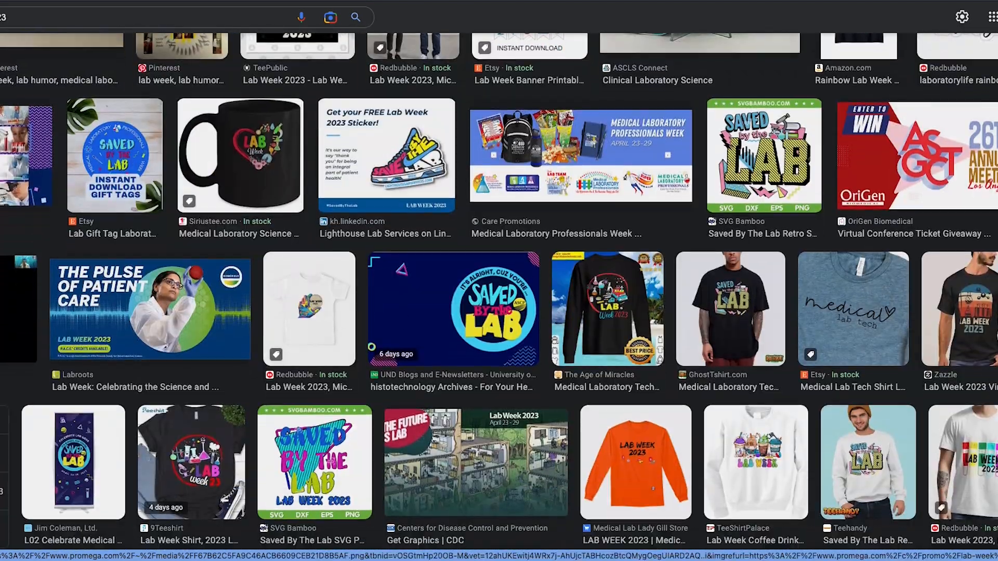
scroll(499, 297, "down", 3)
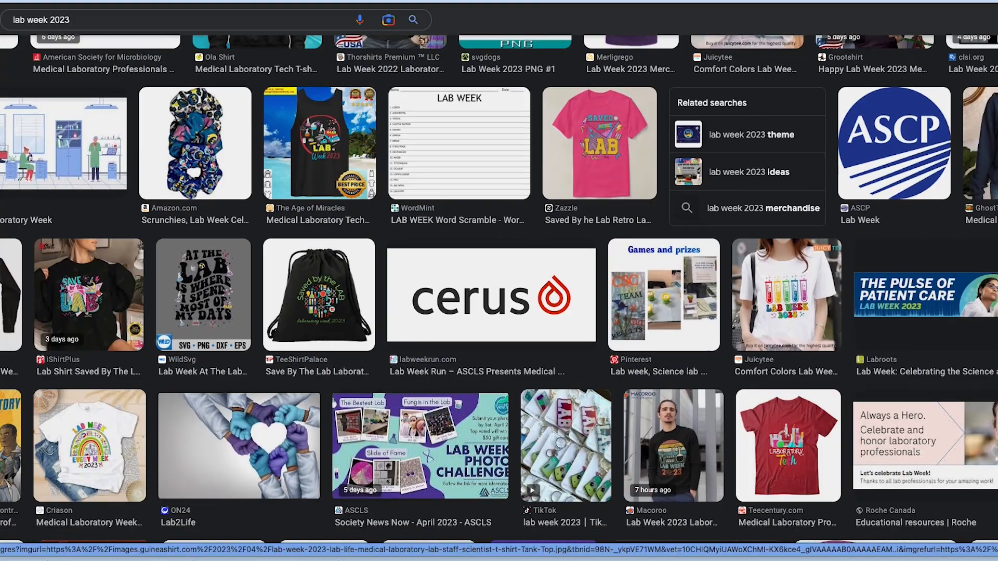
left_click(331, 309)
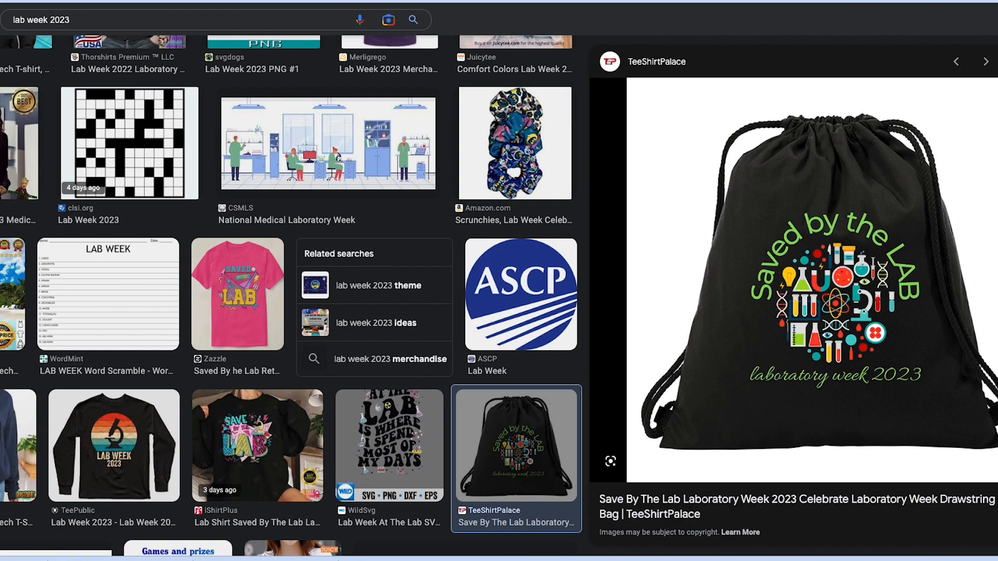
scroll(288, 312, "up", 10)
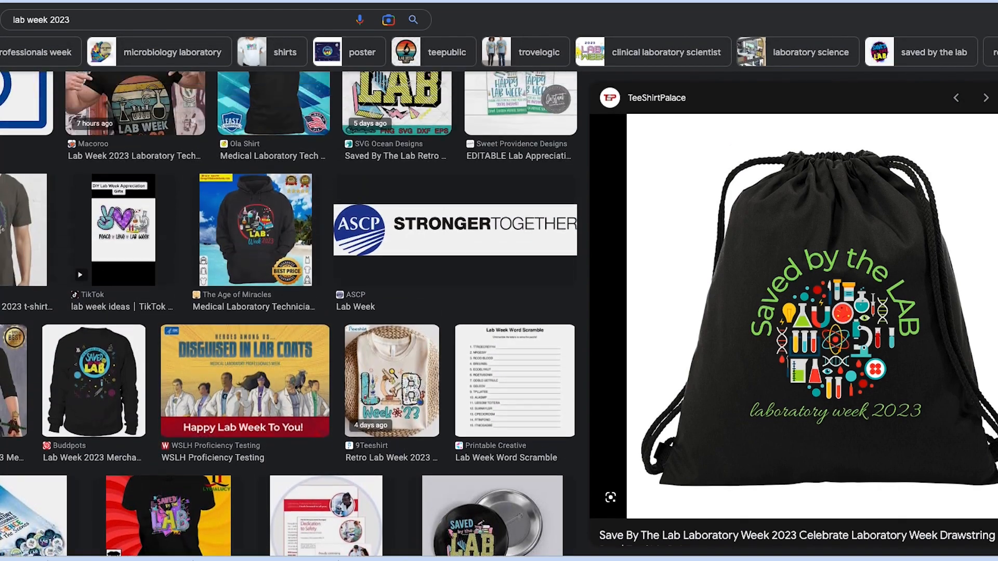
scroll(288, 312, "up", 3)
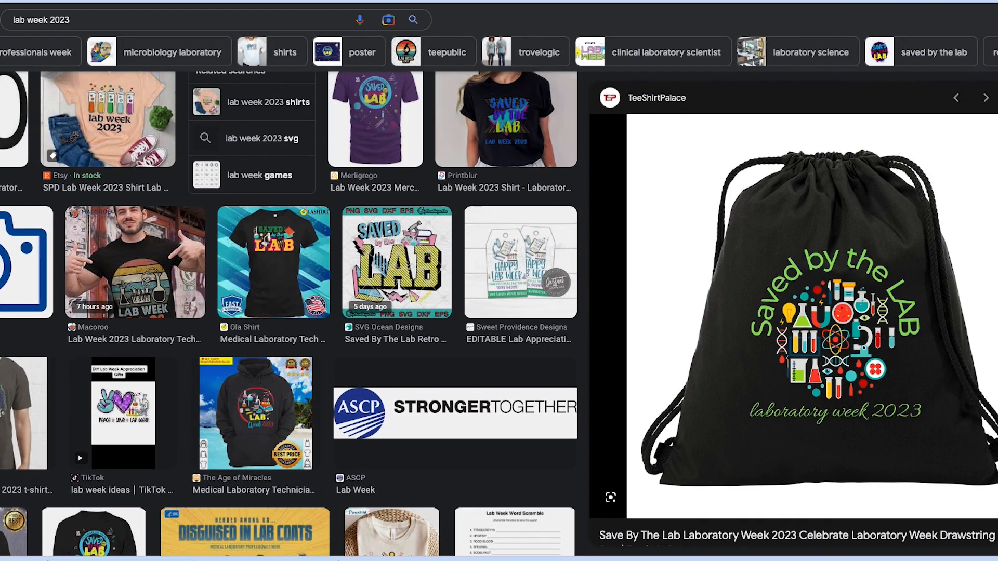
left_click(996, 98)
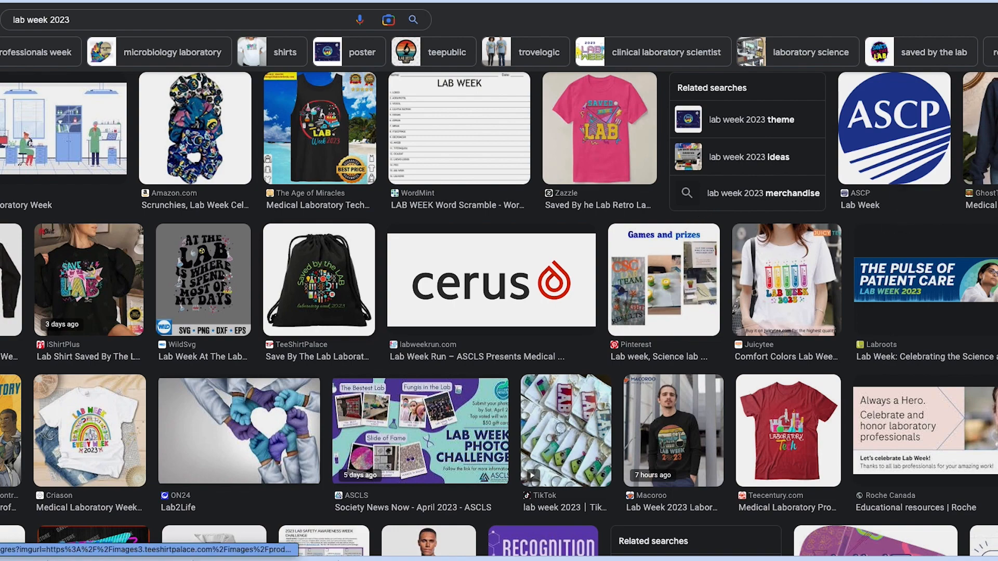
scroll(499, 312, "down", 9)
scroll(499, 312, "up", 3)
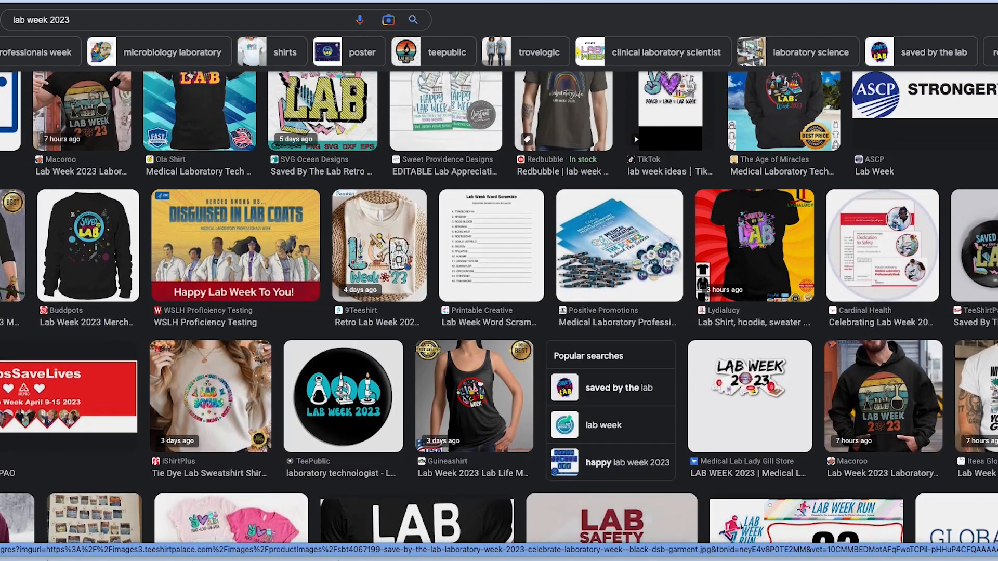
scroll(499, 307, "up", 3)
scroll(499, 307, "up", 9)
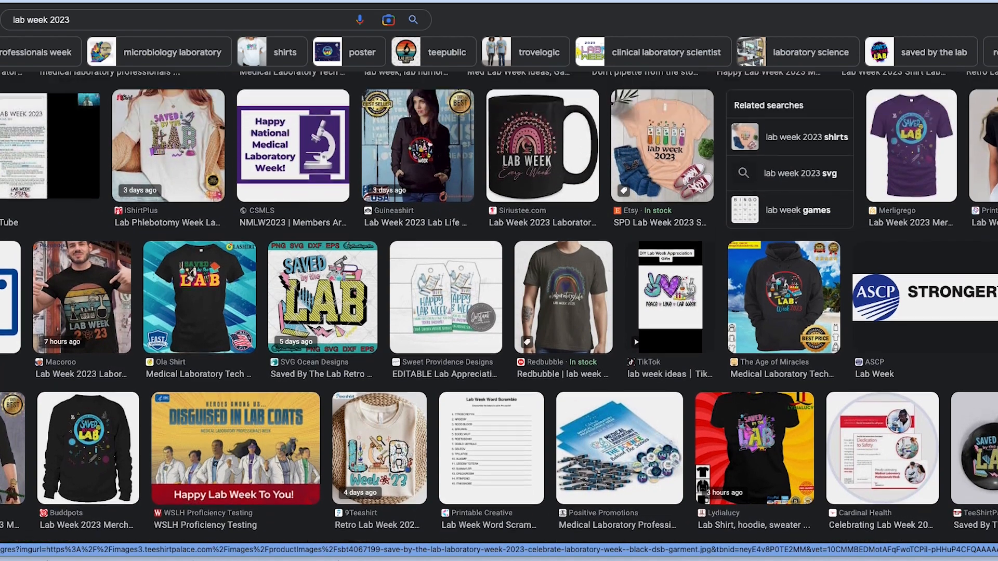
scroll(409, 525, "up", 3)
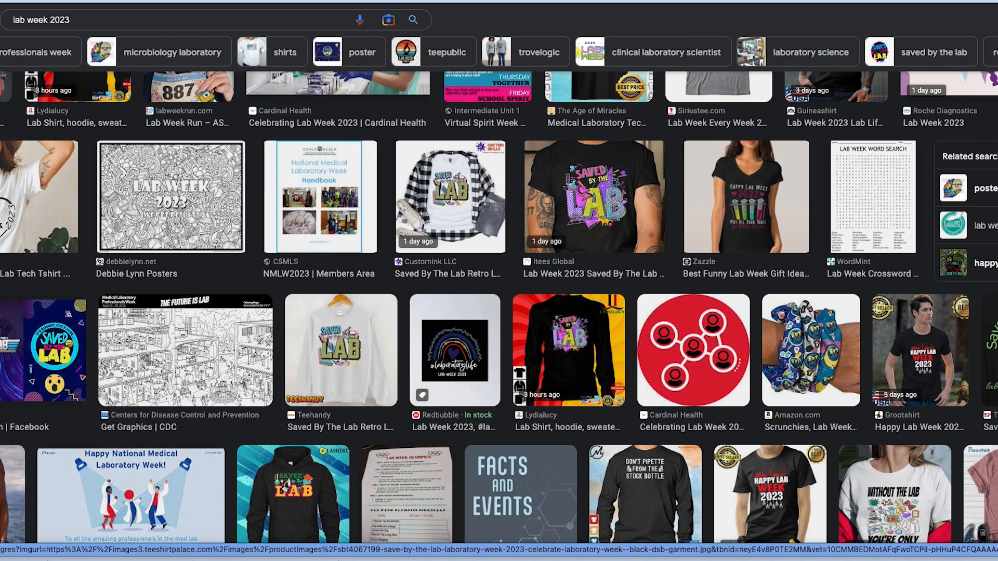
Switch to Adobe Illustrator, replace the "Lorem ipsum" text with "LAB" and place a duplicate of it just below
mouse_move(517, 556)
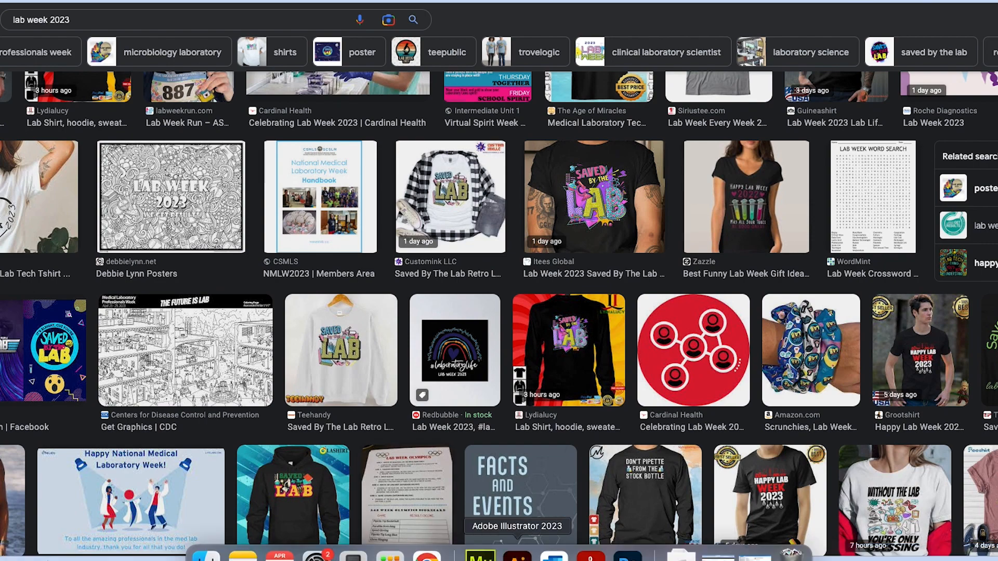
left_click(517, 556)
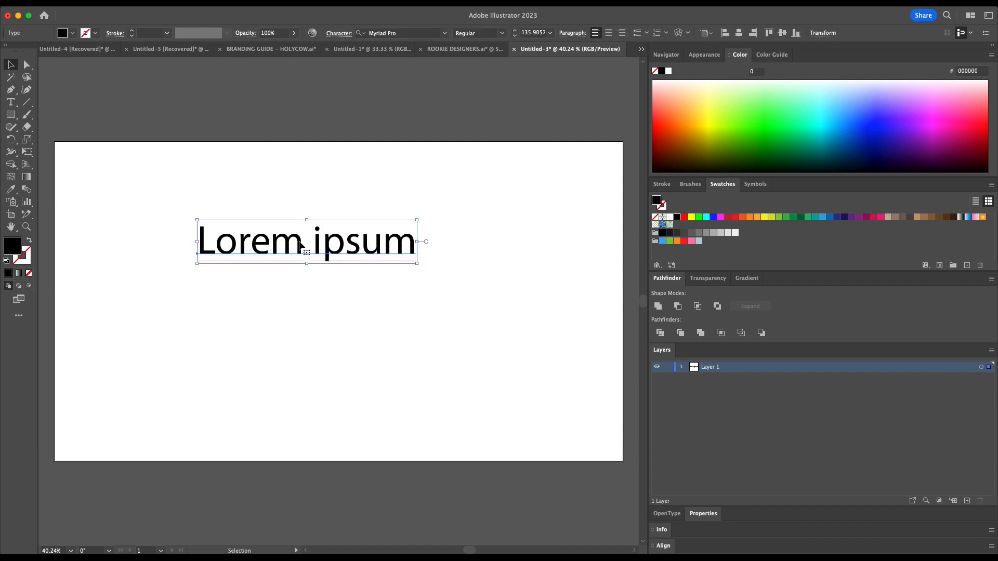
double_click(300, 243)
triple_click(295, 241)
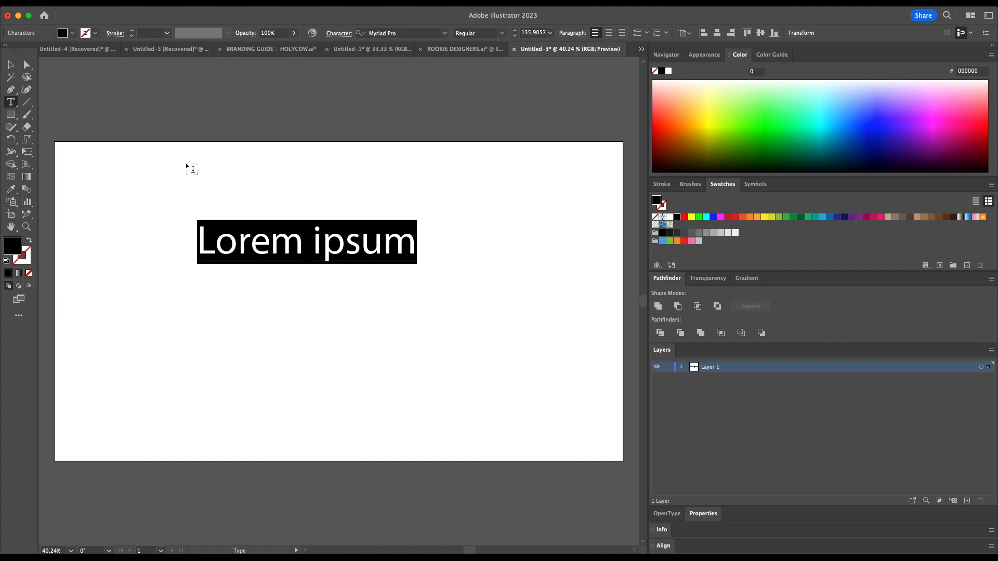
type("LA")
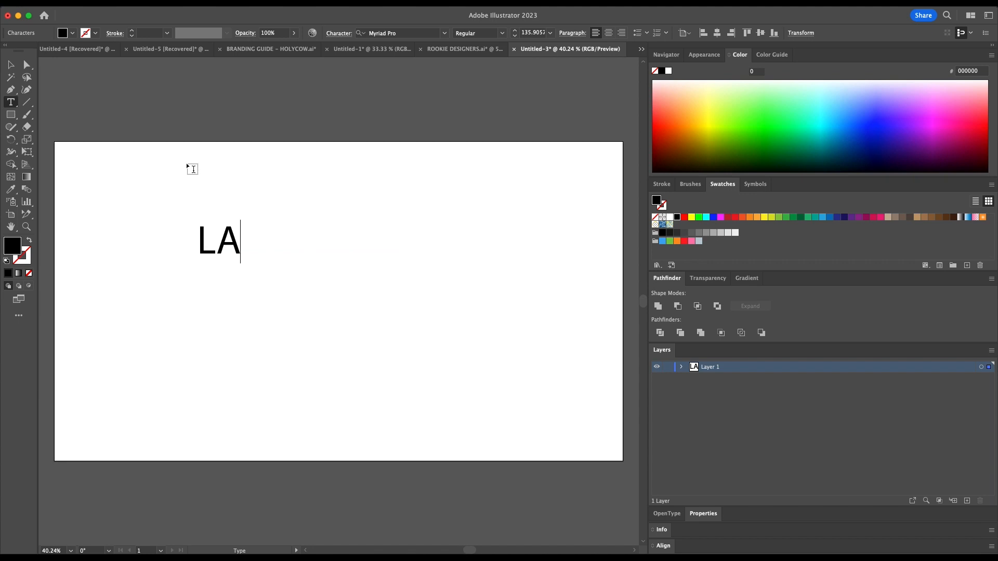
type("B")
key("Escape")
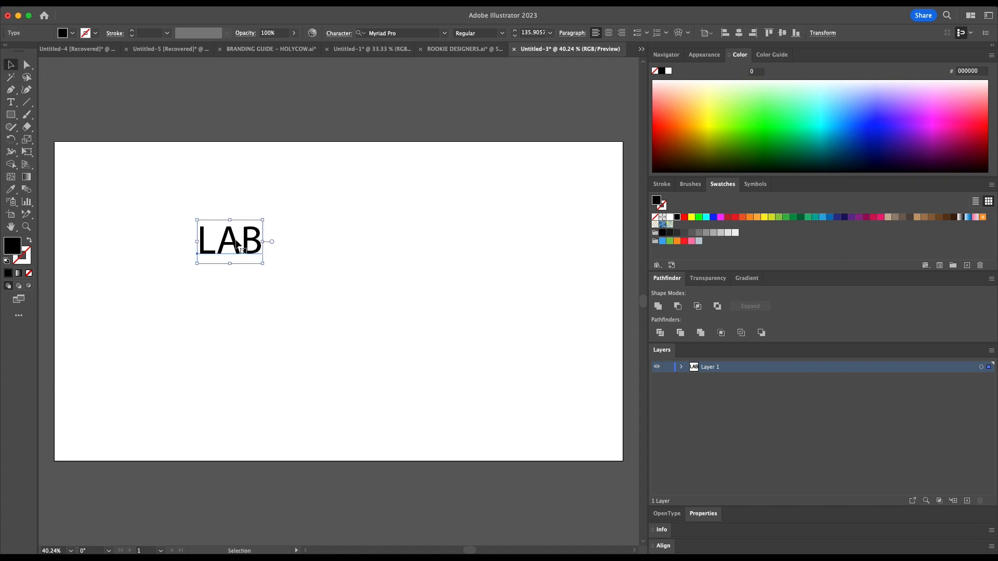
left_click_drag(237, 252, 263, 313, "alt")
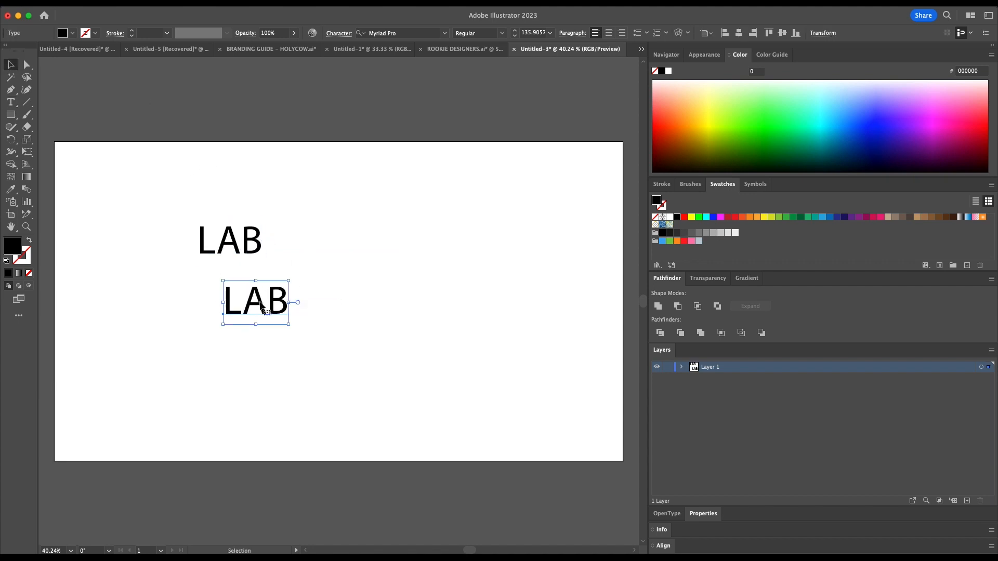
double_click(245, 292)
double_click(248, 292)
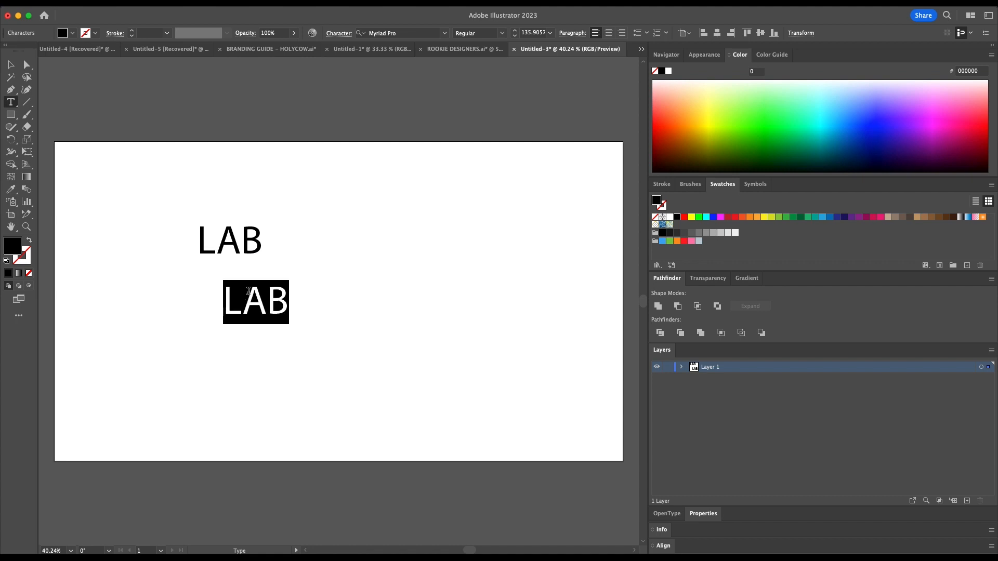
key("Escape")
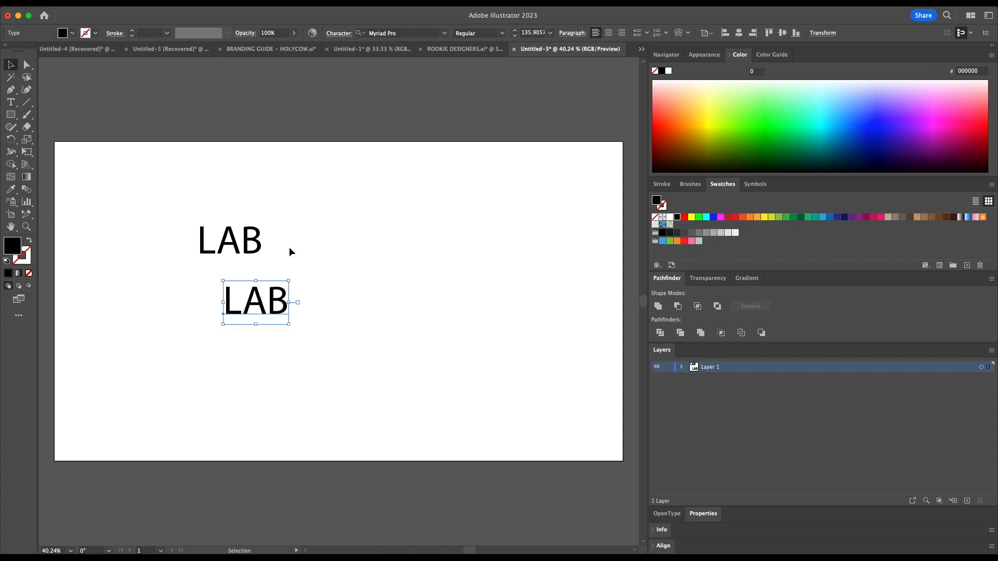
left_click_drag(237, 251, 385, 268, "alt")
key("Delete")
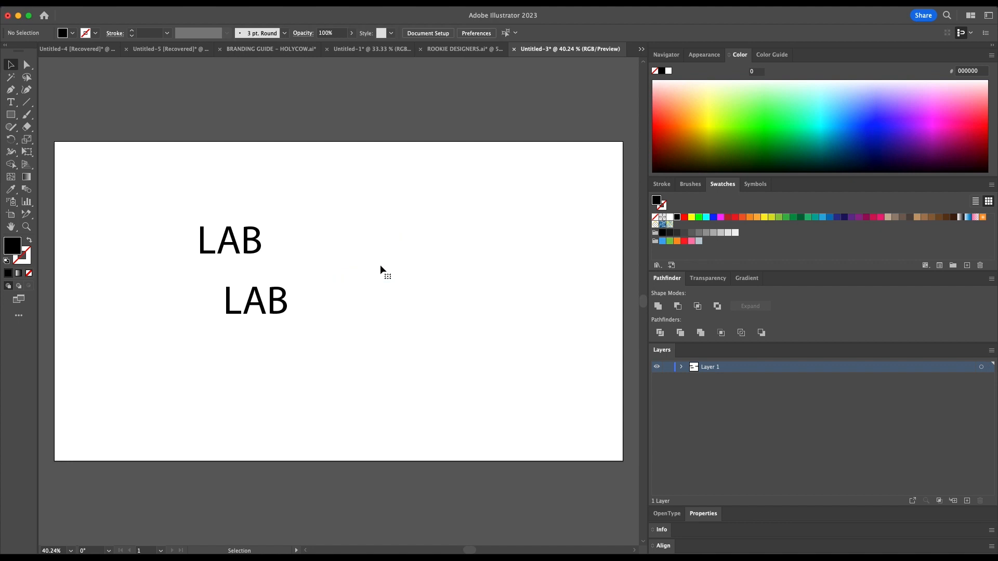
Replace the lower "LAB" text with "WEEK"
double_click(263, 309)
double_click(258, 304)
type("WEEK")
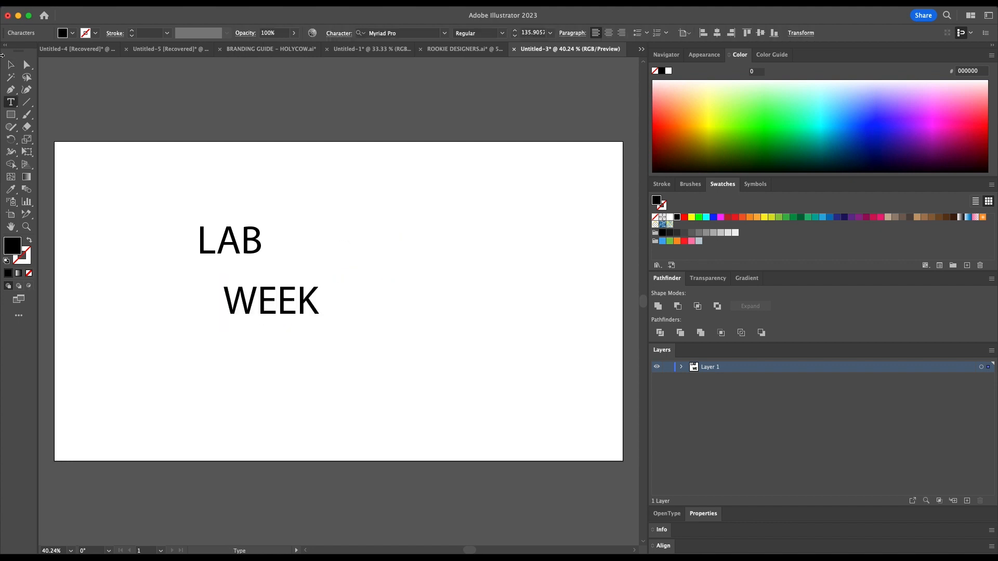
key("Escape")
Move "LAB" closer above "WEEK" and scale both words up together to about 230 pt
mouse_move(245, 239)
left_mouse_down()
mouse_move(275, 241)
mouse_move(263, 234)
left_mouse_up()
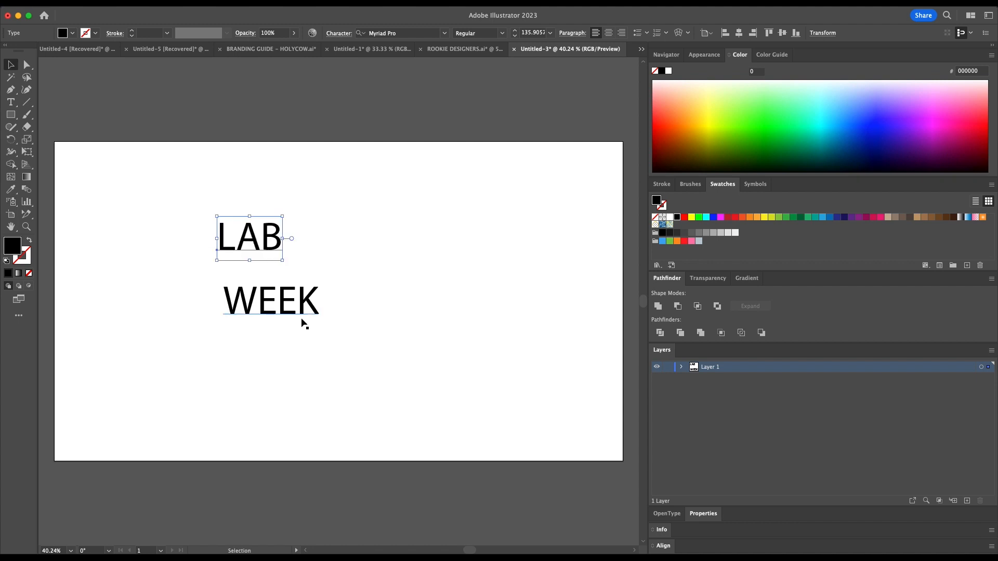
mouse_move(292, 312)
left_mouse_down()
mouse_move(303, 304)
mouse_move(292, 307)
left_mouse_up()
left_click_drag(266, 234, 261, 254)
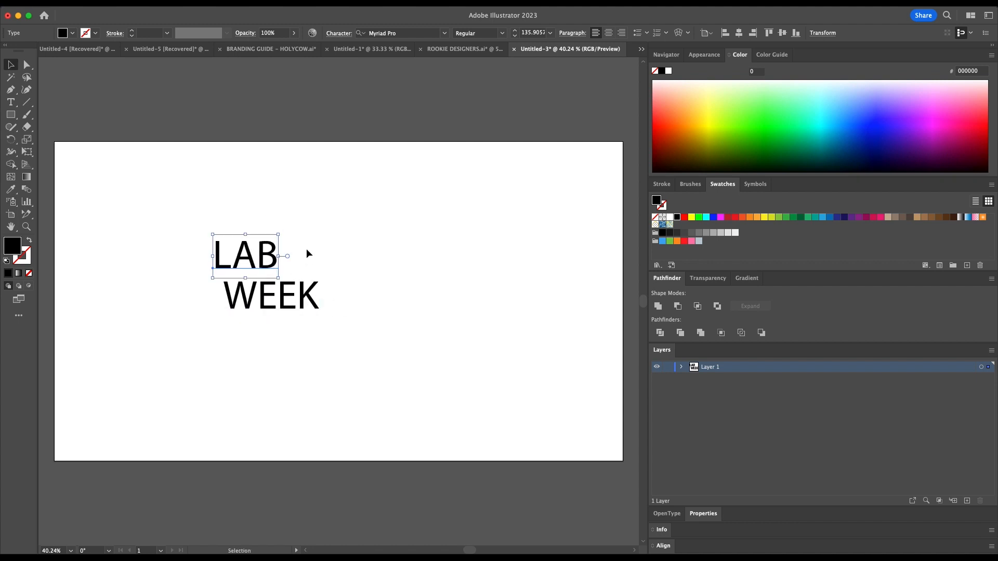
left_click(276, 296, "shift")
left_click_drag(323, 323, 539, 381)
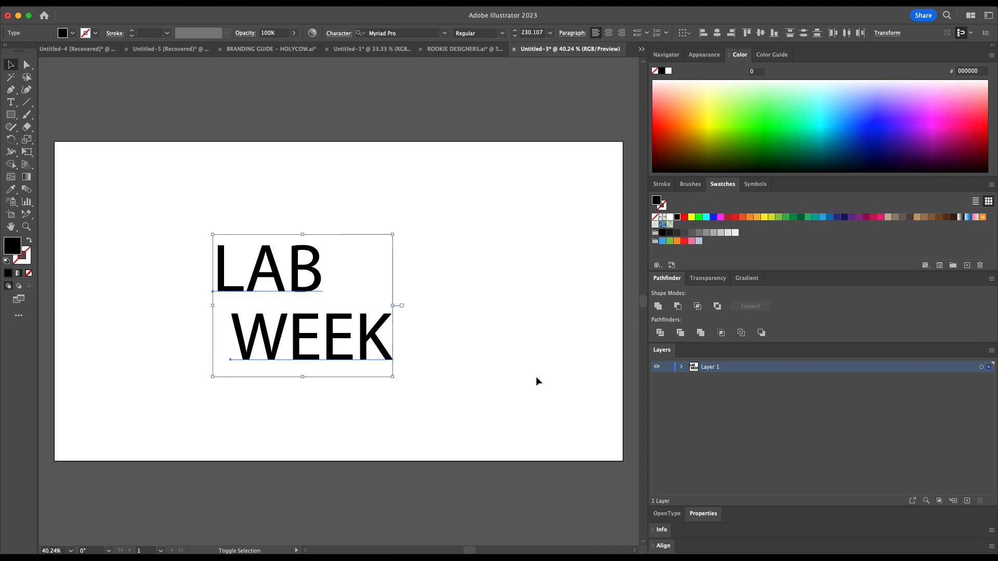
Enlarge "LAB" to about 314 pt and scale up "WEEK", stacking the two words closely on a shared centre
left_click(402, 318)
left_click_drag(284, 262, 337, 263)
left_click_drag(310, 326, 324, 313)
mouse_move(341, 270)
left_mouse_down()
mouse_move(334, 256)
mouse_move(343, 256)
left_mouse_up()
left_click_drag(328, 219, 326, 197)
left_click(346, 335)
left_click_drag(327, 363, 323, 334)
left_click_drag(327, 263, 326, 269)
left_click_drag(335, 321, 338, 332)
left_click_drag(328, 242, 327, 251)
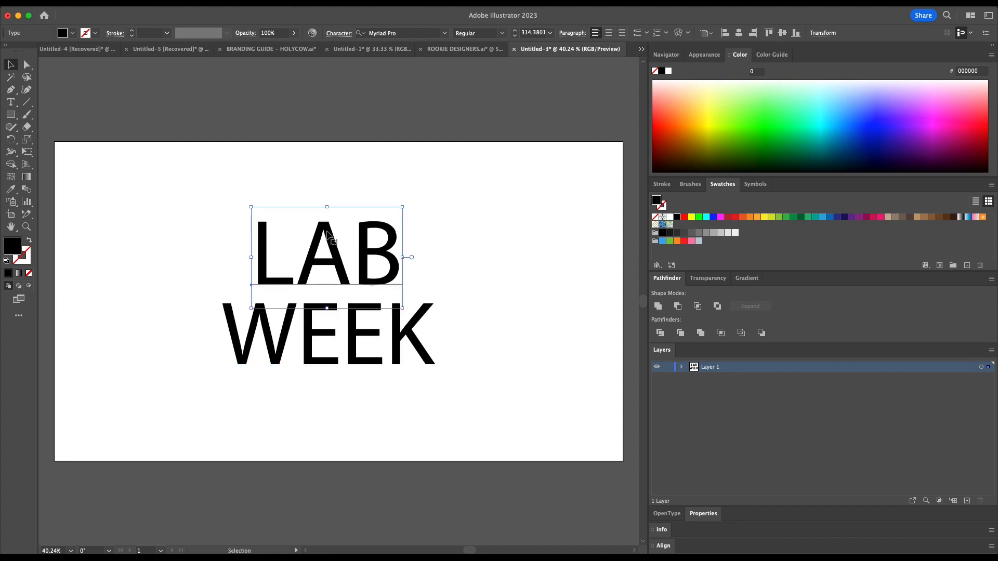
Enlarge "LAB" to about 424 pt and shrink "WEEK" to about 206 pt centred below it
left_click_drag(327, 206, 328, 167)
left_click_drag(369, 233, 370, 254)
left_click(352, 357)
left_click_drag(329, 387, 329, 364)
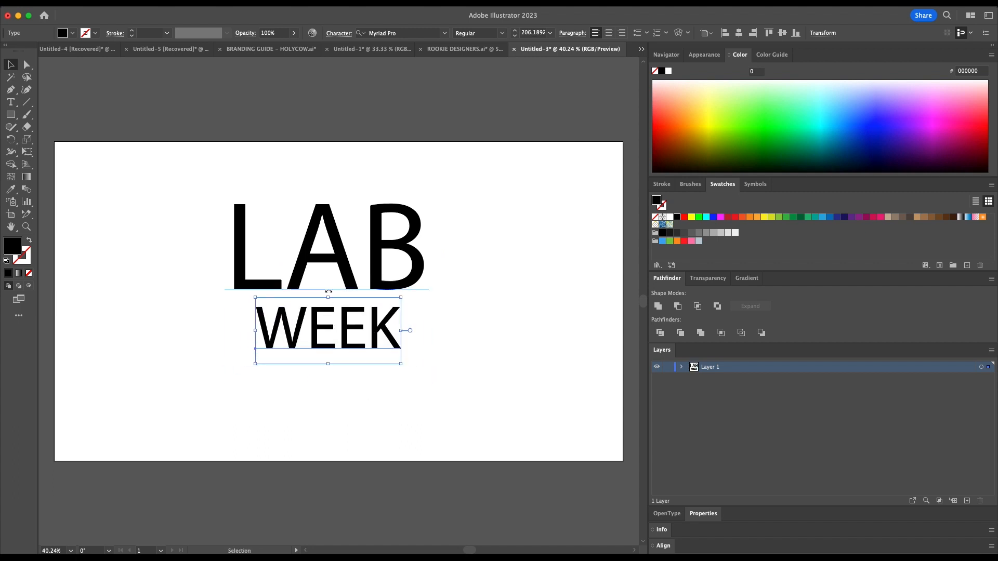
left_click(349, 272)
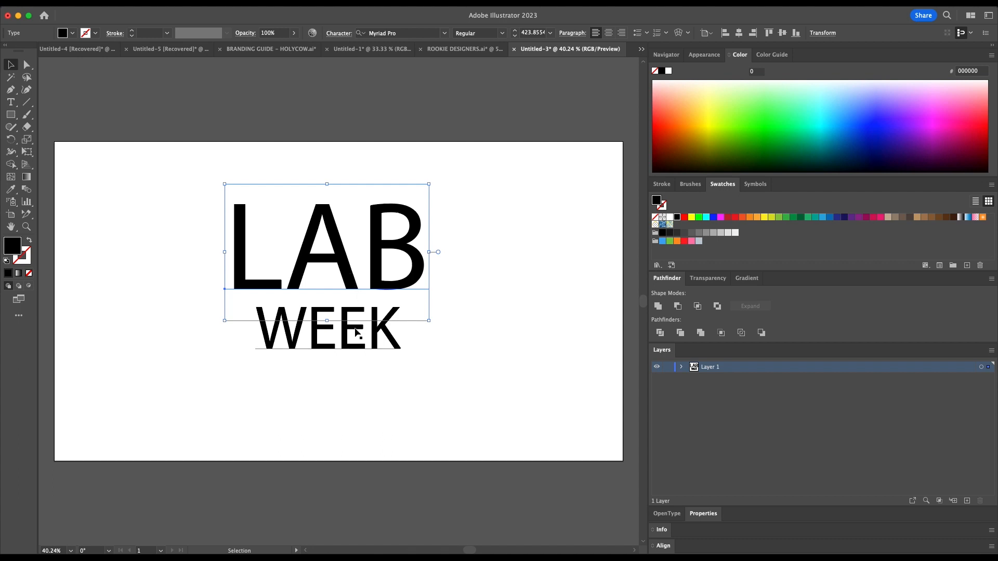
Enlarge "WEEK" to about 264 pt and scale "LAB" down so the two stacked words are nearly equal in width
left_click(334, 335)
left_click_drag(330, 370, 339, 390)
left_click_drag(328, 250, 333, 256)
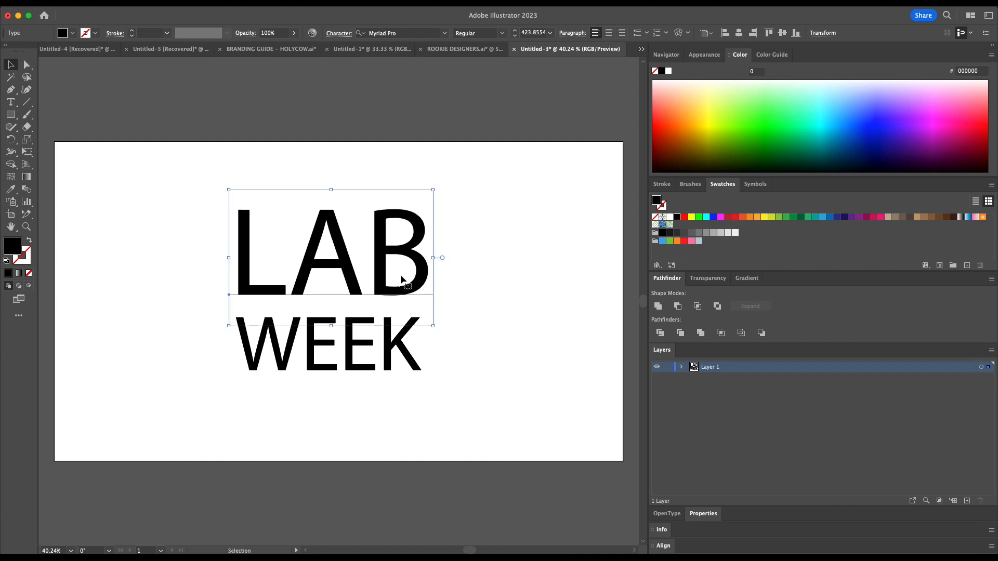
left_click_drag(332, 200, 336, 182)
left_click(403, 170)
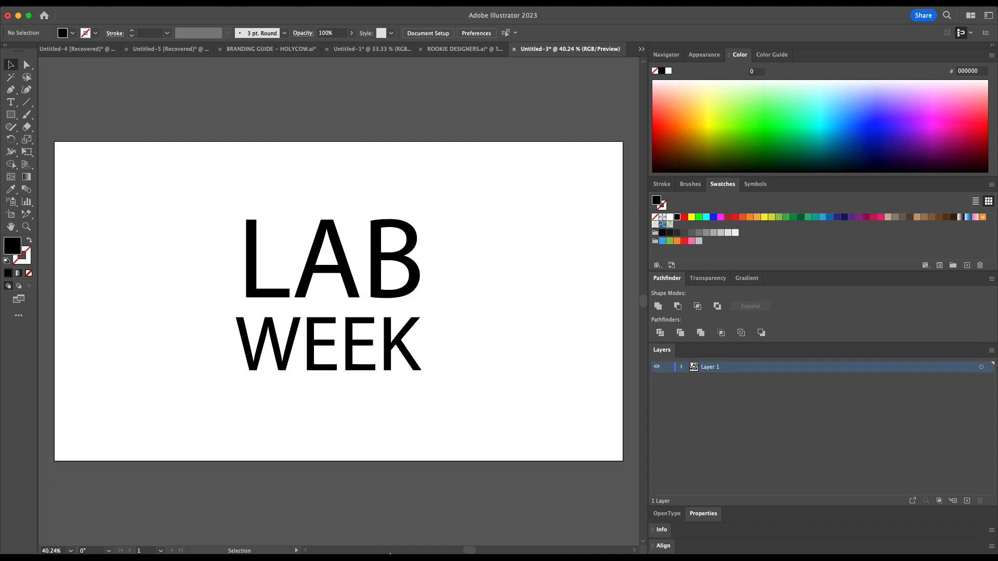
Open the Science icons, Science icons 1 and Science icons 3 vector files and look over their artwork
mouse_move(377, 556)
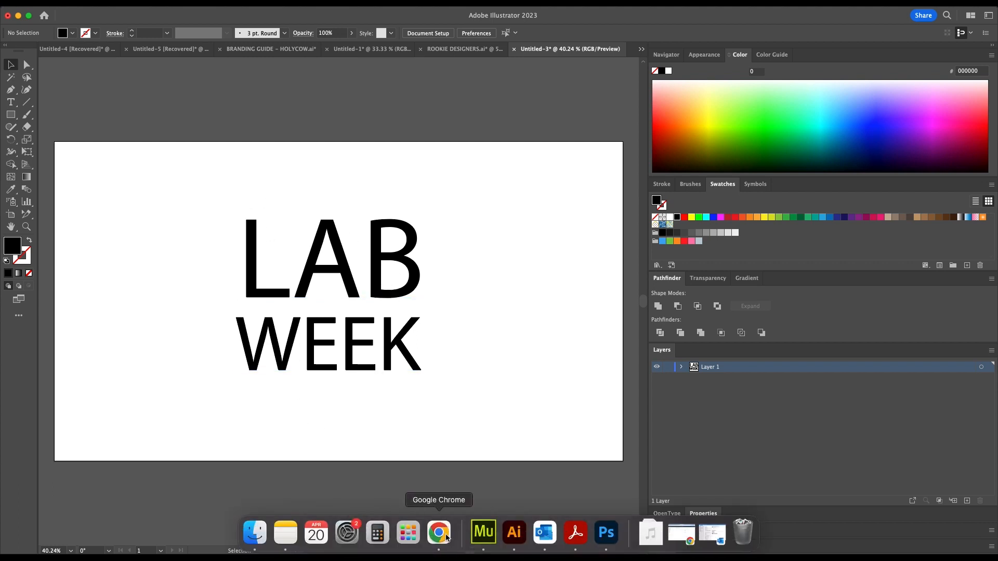
left_click(447, 537)
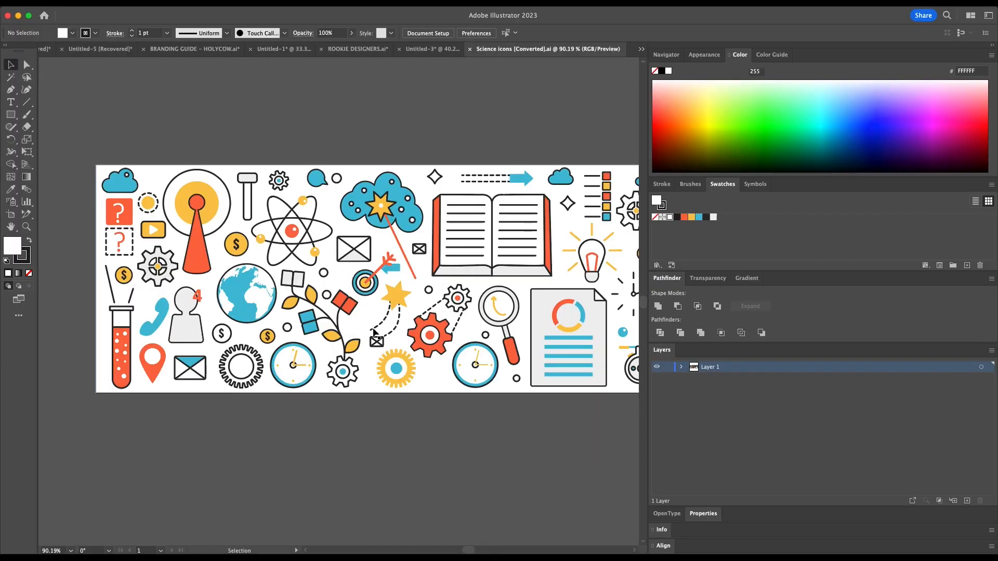
scroll(372, 359, "right", 3)
left_click(388, 333)
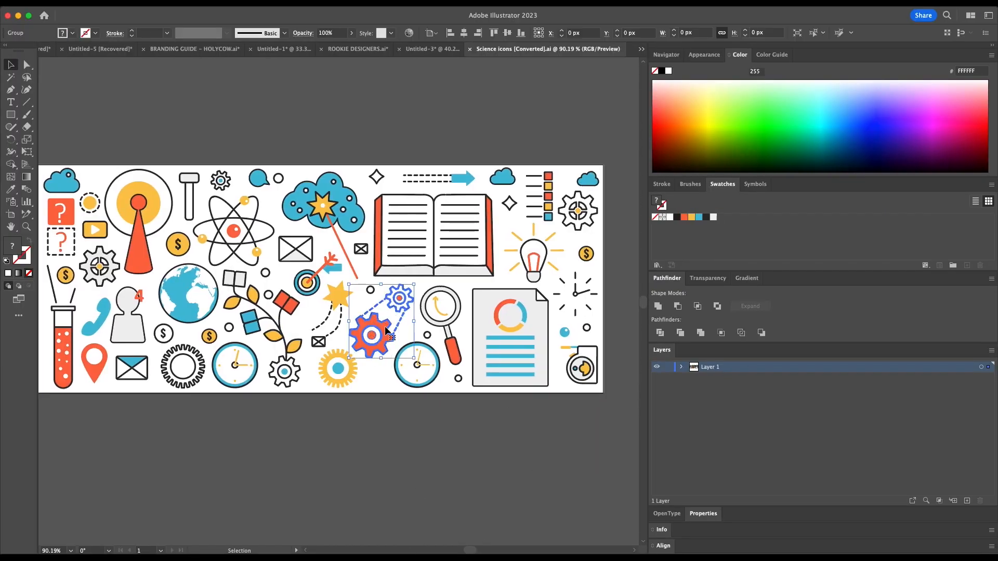
left_click(416, 421)
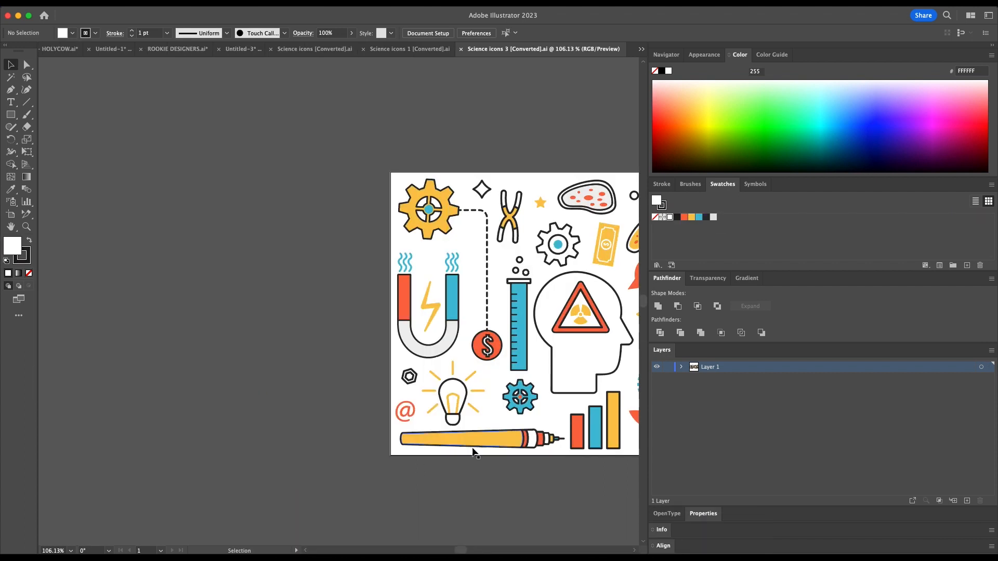
scroll(473, 452, "right", 10)
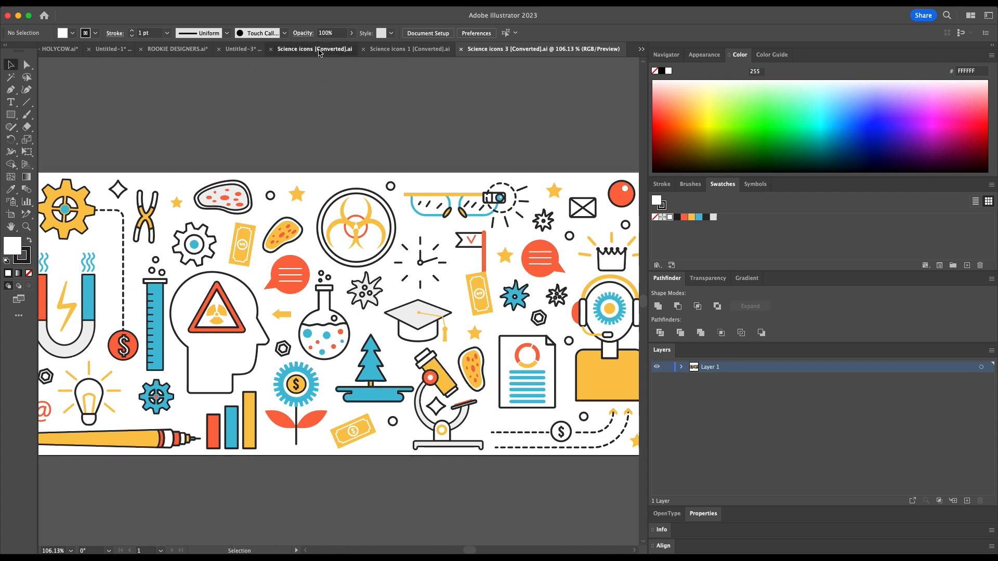
Compare the icon sets in the open Science icons files for usable lab motifs
left_click(321, 51)
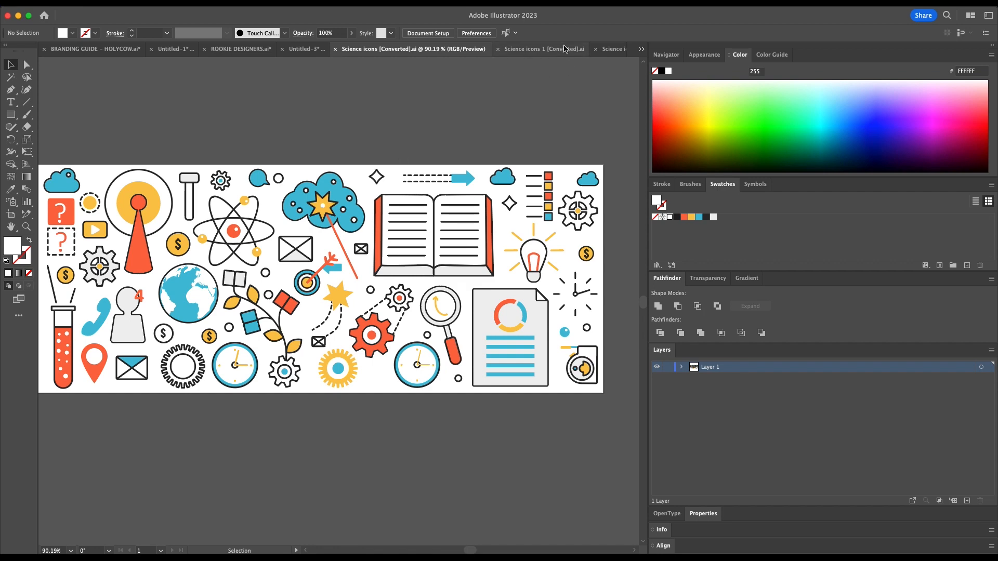
left_click(561, 50)
left_click(612, 49)
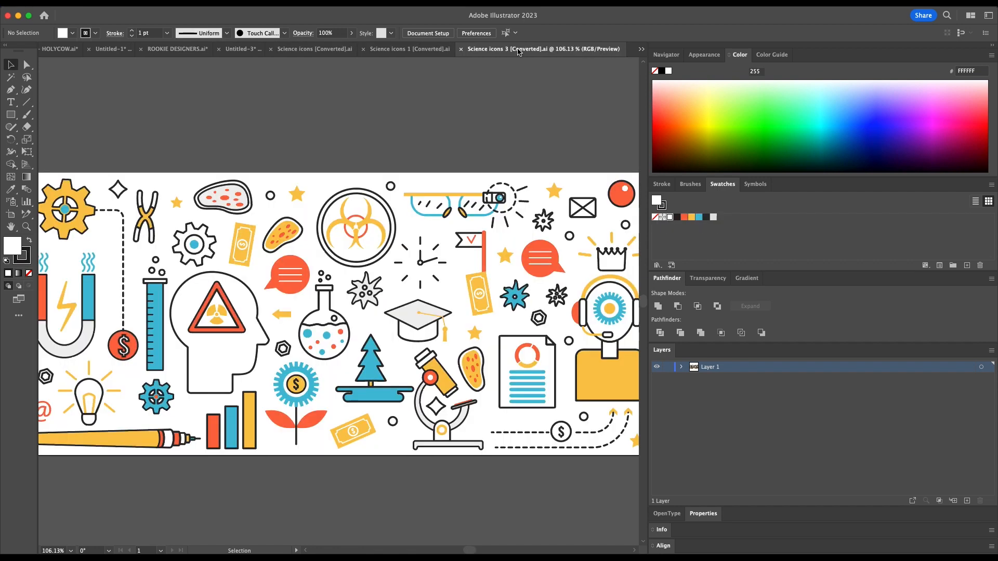
left_click(330, 50)
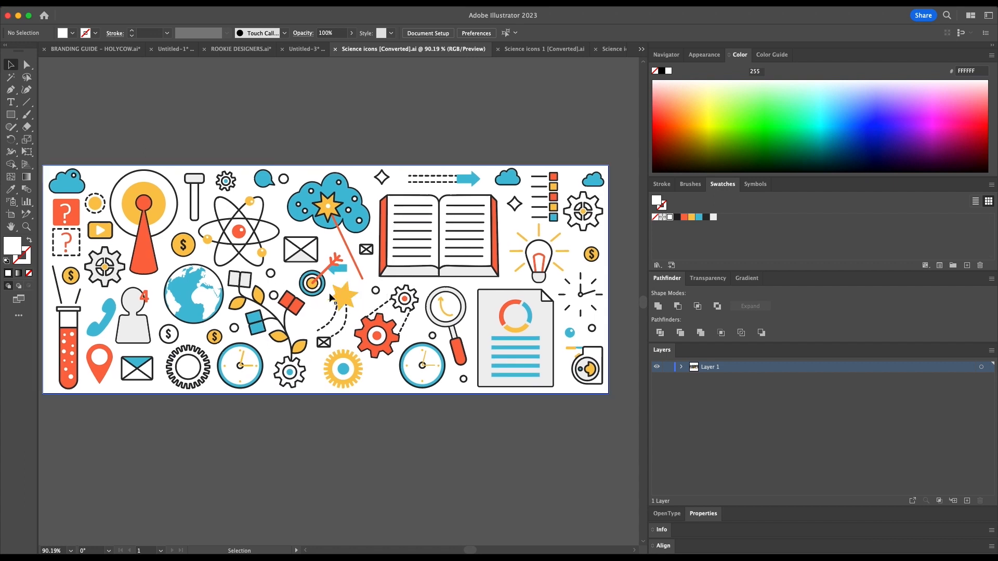
scroll(331, 298, "left", 5)
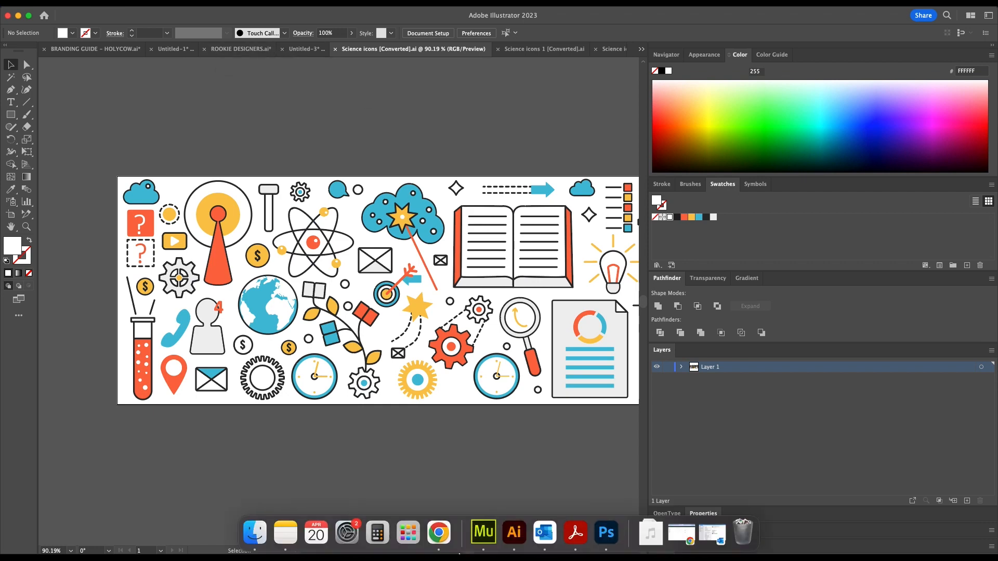
Switch to Google Chrome, preview TeeShirtPalace's "Saved by the LAB" laboratory week 2023 shirt graphic, and return to Adobe Illustrator
left_click(440, 537)
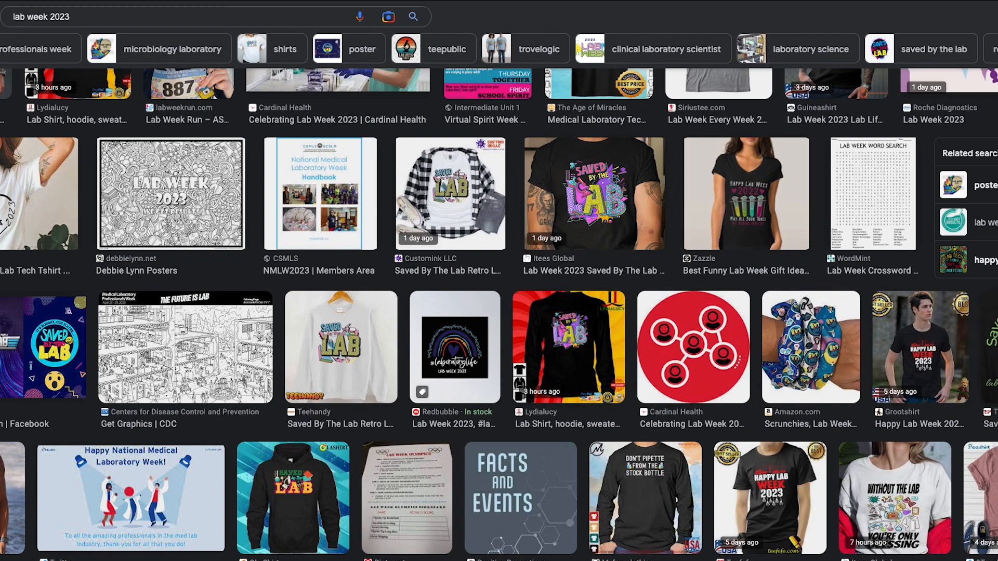
left_click(989, 347)
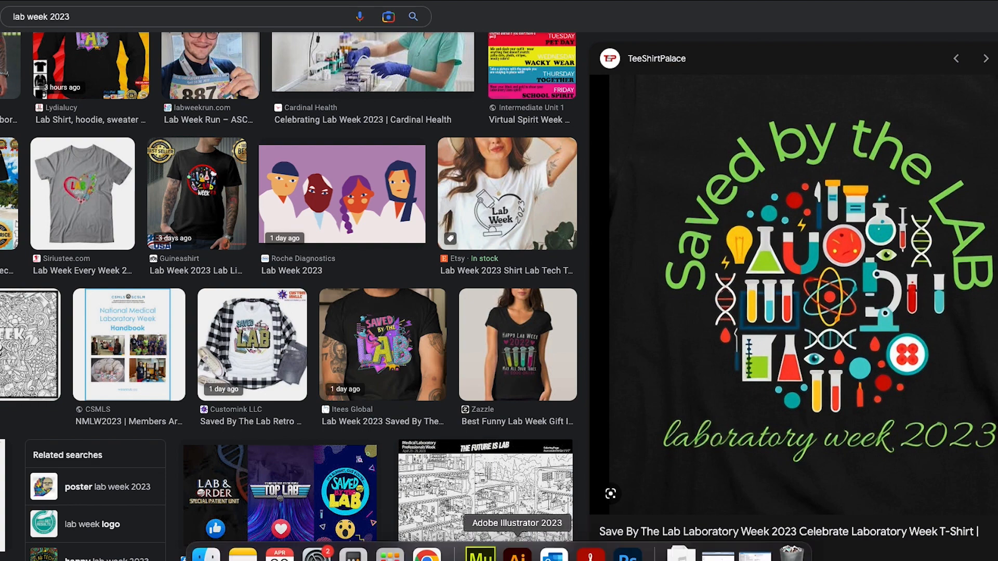
left_click(514, 533)
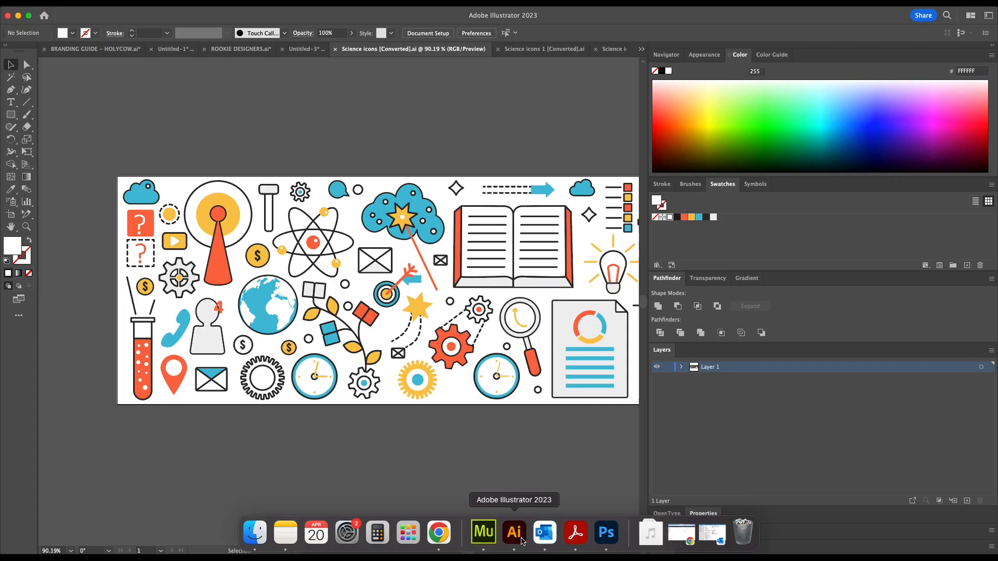
Nudge "WEEK" slightly under "LAB" in the Untitled-3 document and recheck Promega's Lab Week graphic in Google Chrome for lettering style
left_click(302, 49)
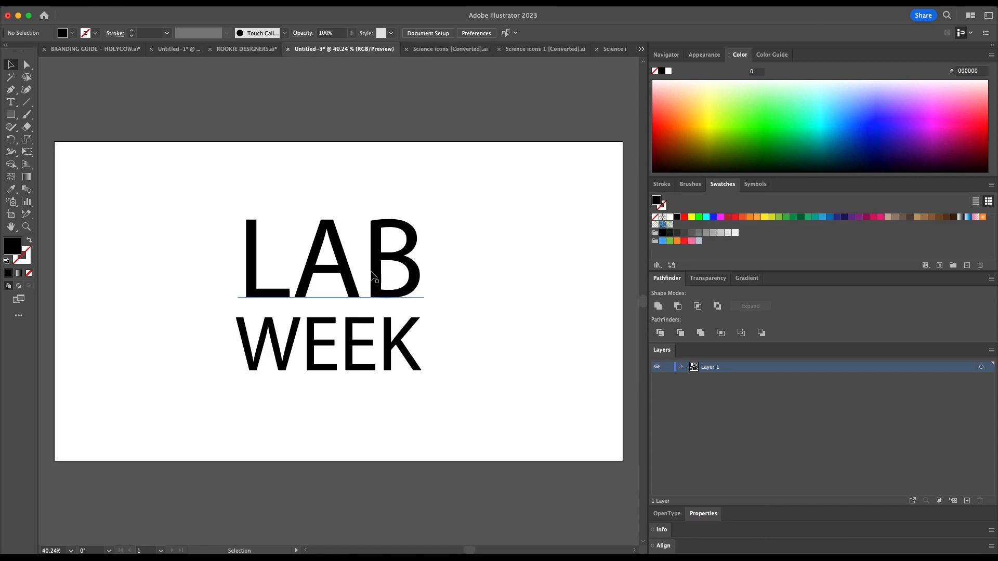
left_click_drag(318, 356, 323, 351)
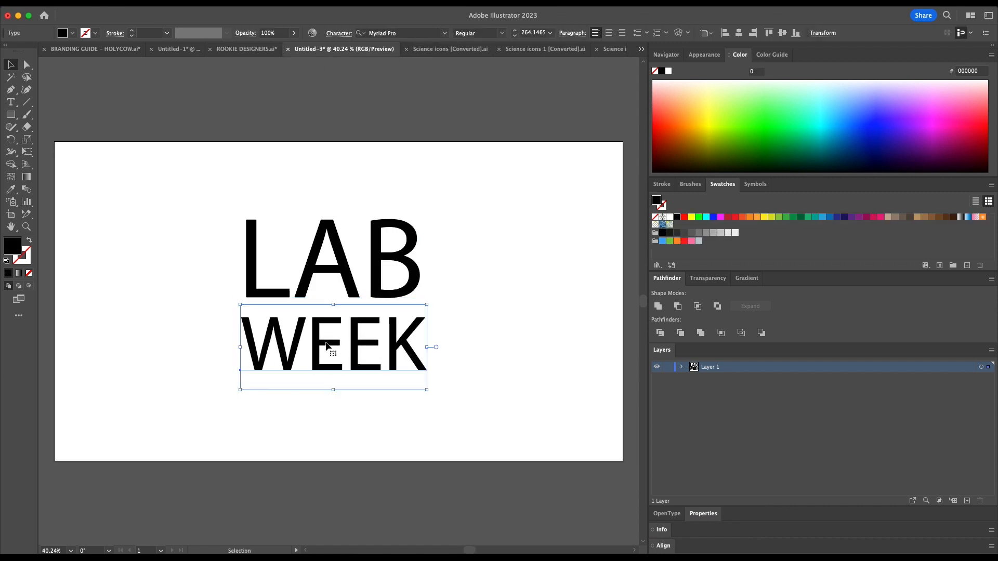
mouse_move(545, 543)
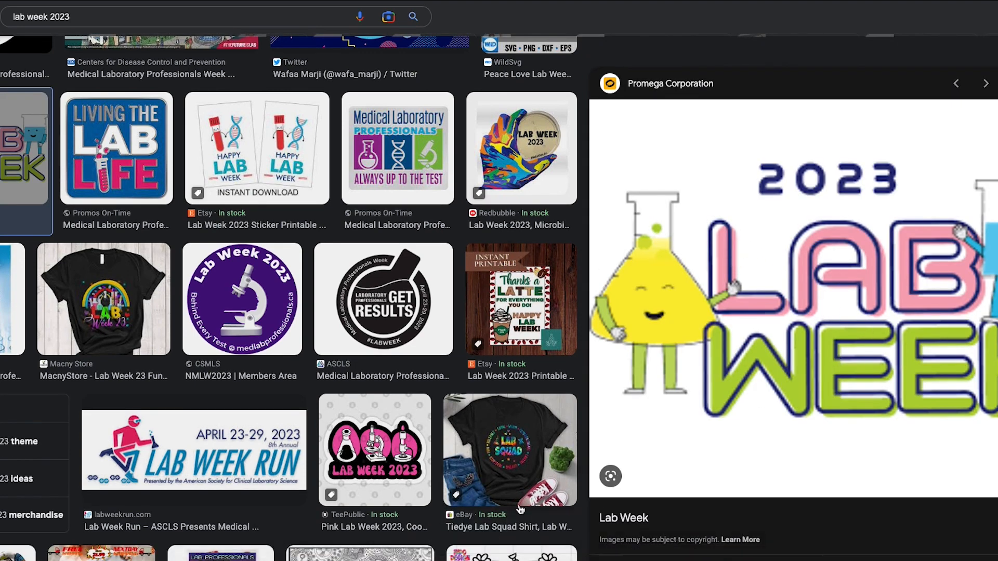
left_click(515, 550)
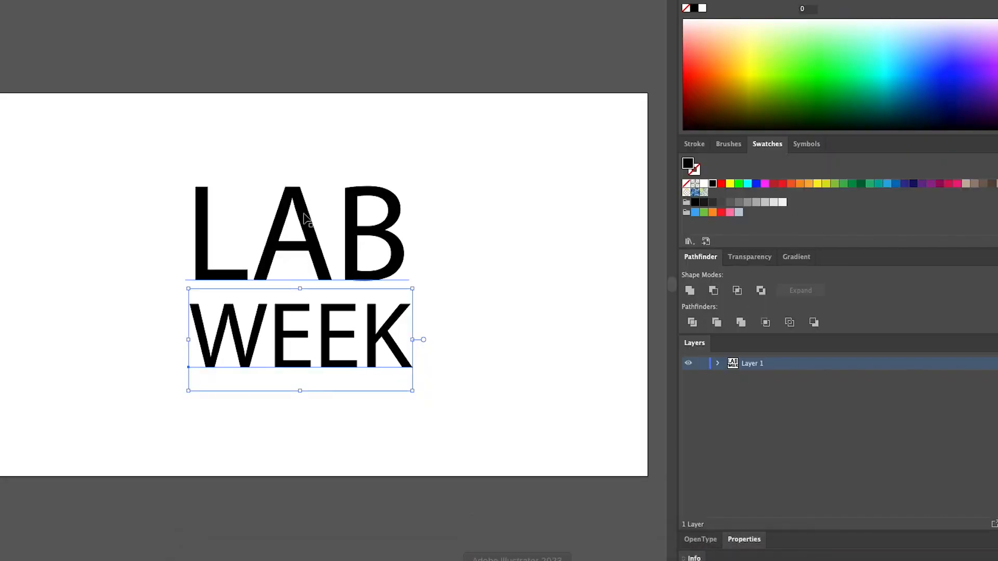
Set "LAB" and "WEEK" in a heavy, uneven block display font and scale both words down together
left_click(308, 319)
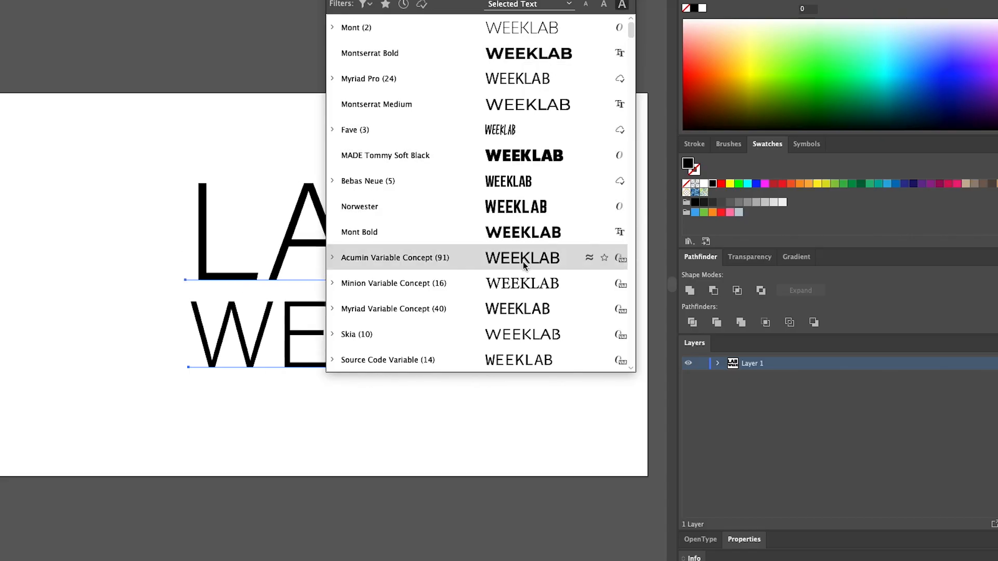
scroll(499, 234, "down", 10)
left_click(517, 325)
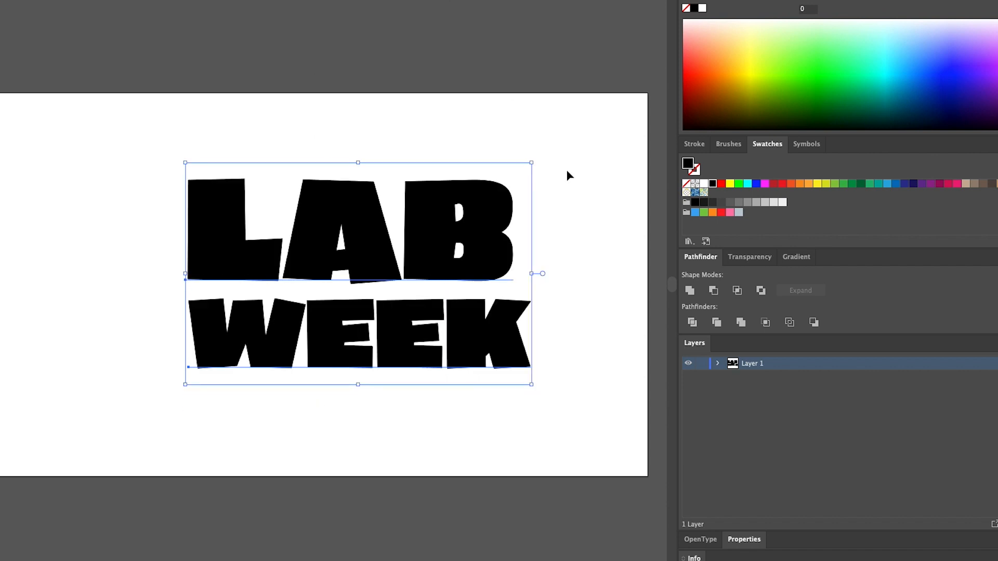
left_click_drag(532, 274, 475, 273)
left_click(438, 44)
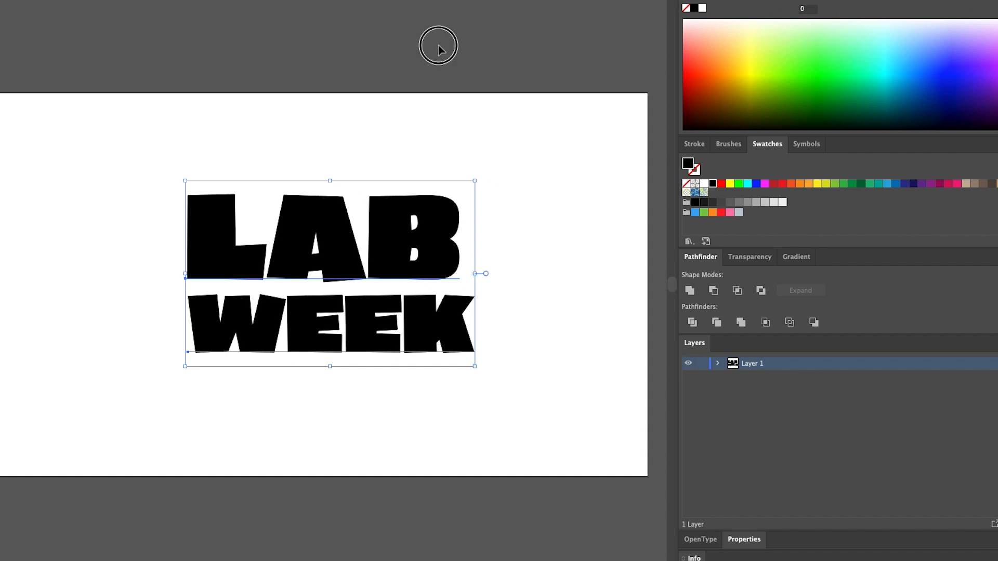
Place a duplicate of the "LAB WEEK" lettering above the artboard and scale the copy down to about half size
left_click_drag(279, 161, 350, 510)
scroll(380, 308, "up", 3)
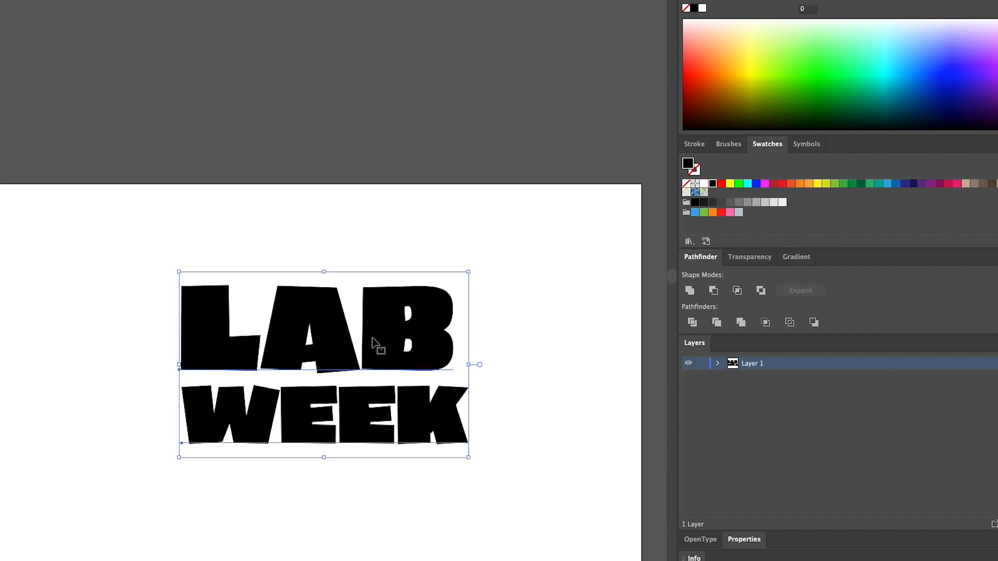
left_click_drag(322, 425, 331, 126)
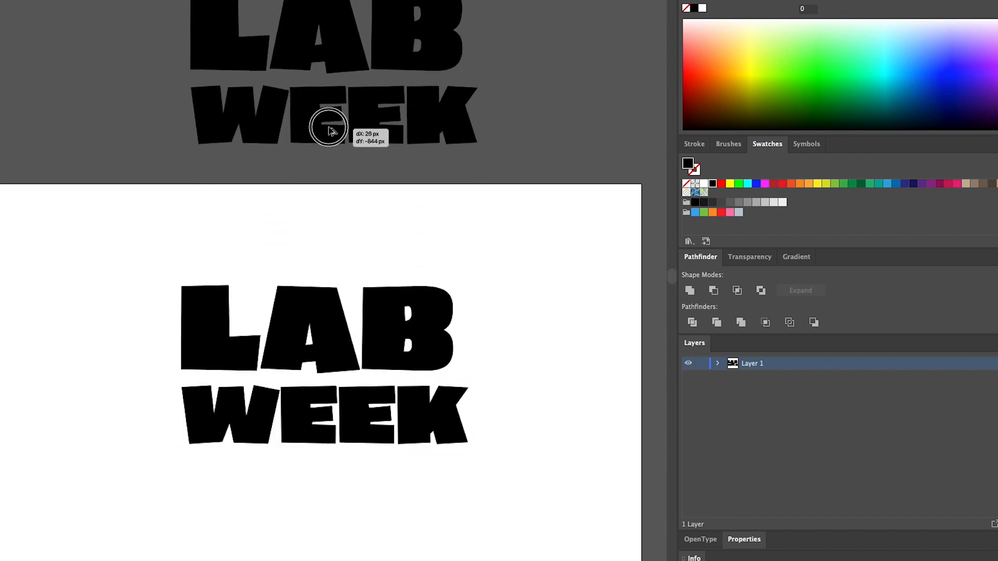
left_click(474, 237)
left_click_drag(505, 46, 268, 130)
left_click_drag(479, 154, 412, 111)
Browse the C section of the font list for an alternative typeface for the "LAB WEEK" lettering on the artboard
left_click_drag(515, 327, 337, 458)
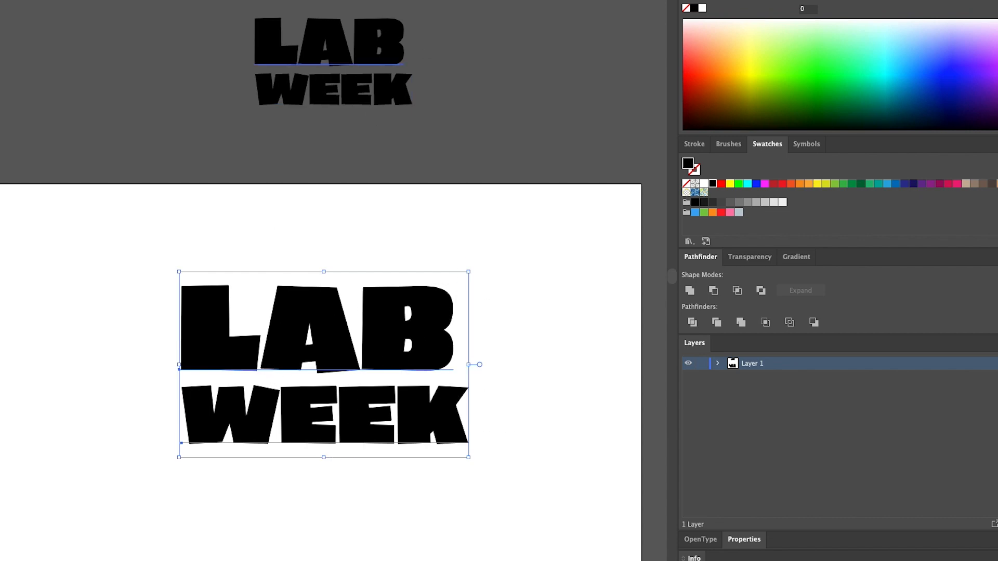
left_click_drag(632, 50, 637, 82)
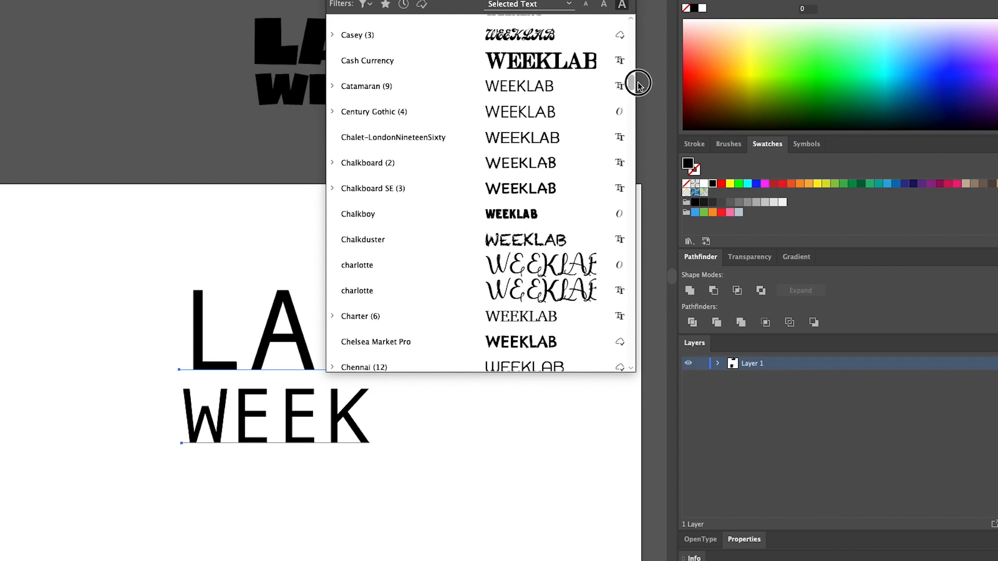
scroll(587, 91, "down", 5)
left_click(587, 91)
left_click(624, 1)
left_click_drag(631, 28, 635, 88)
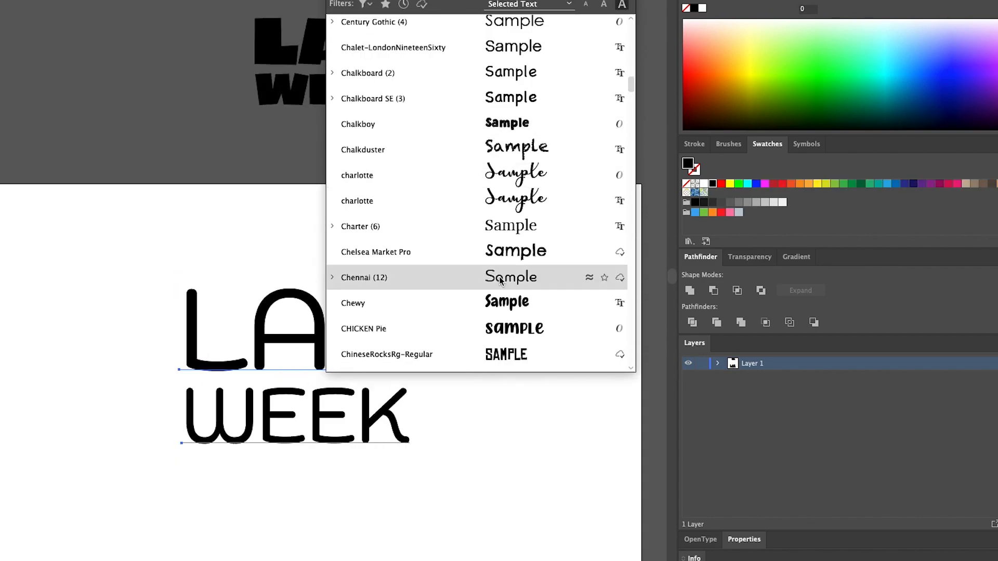
left_click(540, 328)
Try one typeface after another on the artboard's "LAB WEEK" lettering, covering slab serif, light sans-serif and bold italic styles
key("Down")
key("Down")
key("Down")
key("Down")
key("Down")
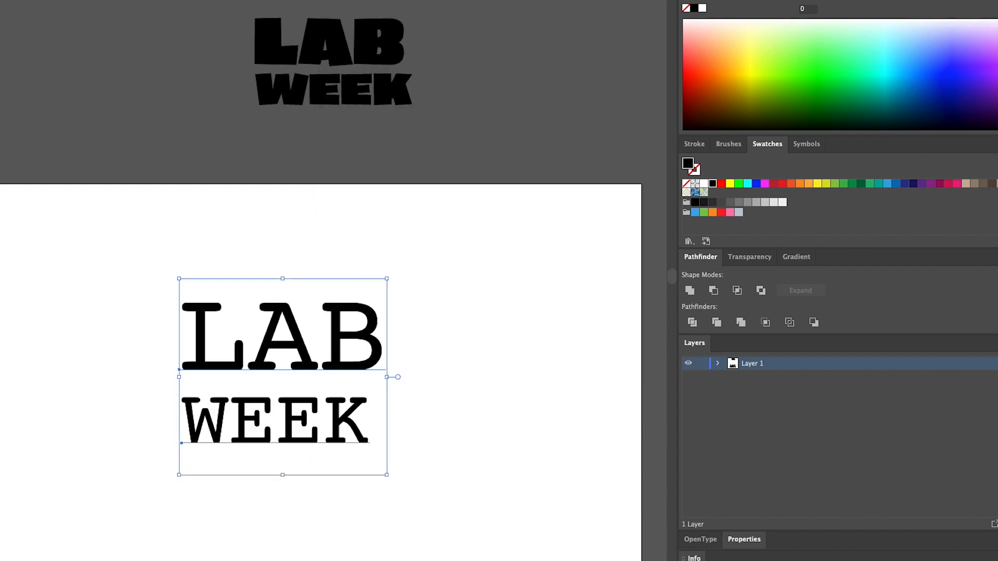
key("Down")
key("Down")
key("Down")
key("Down")
key("Down")
key("Down")
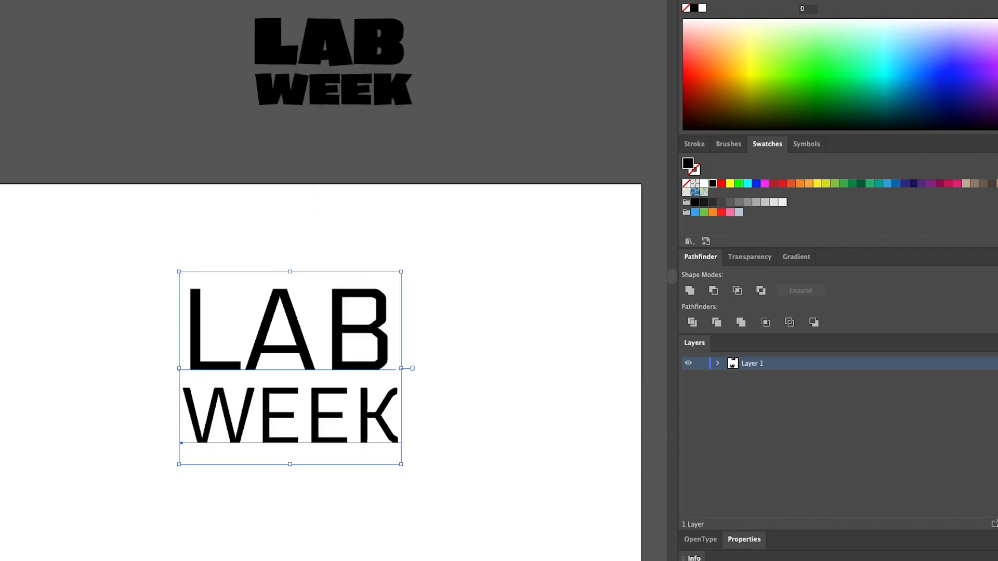
key("Down")
key("Down")
key("Down")
key("Down")
key("Down")
key("Down")
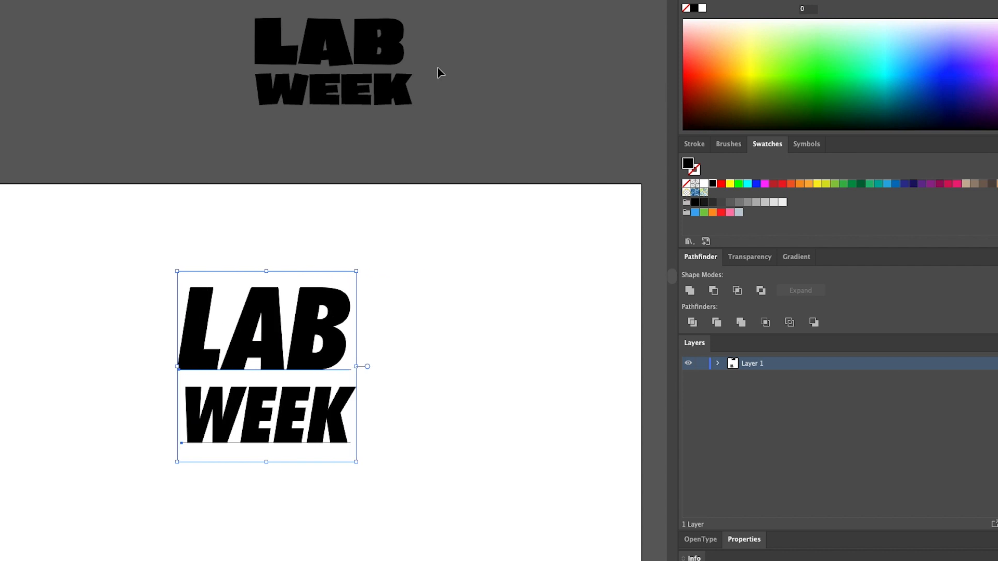
key("Down")
key("Down")
key("Down")
key("Down")
key("Down")
key("Down")
key("Down")
key("Down")
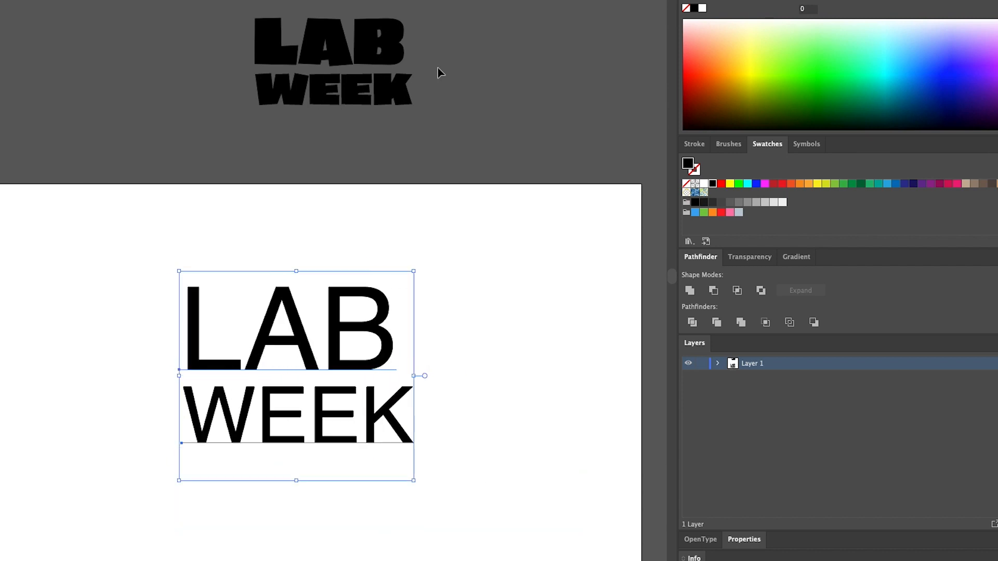
key("Down")
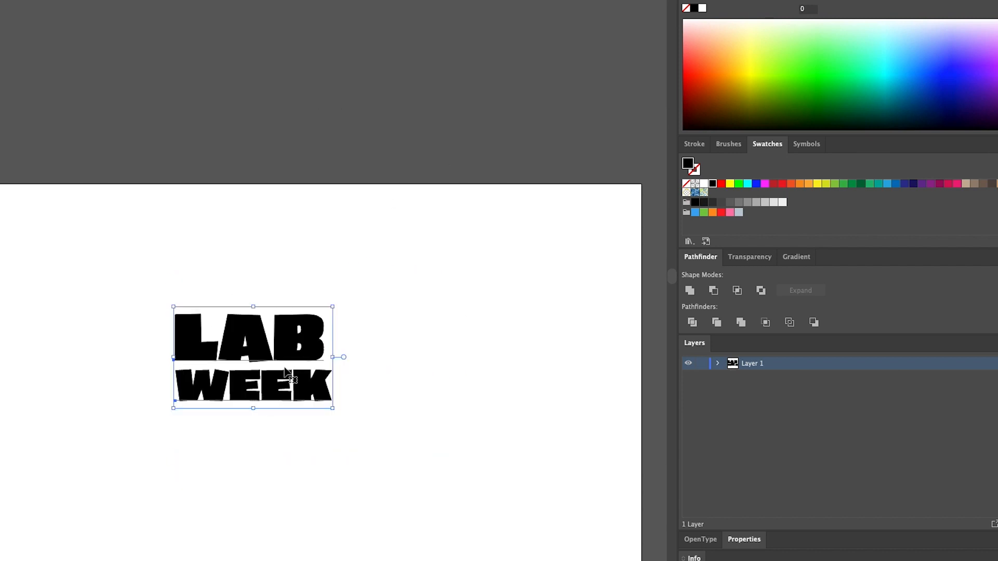
Scale the small block-font "LAB WEEK" copy up to nearly twice its size and position it in the artboard's upper half
left_click_drag(333, 408, 503, 499)
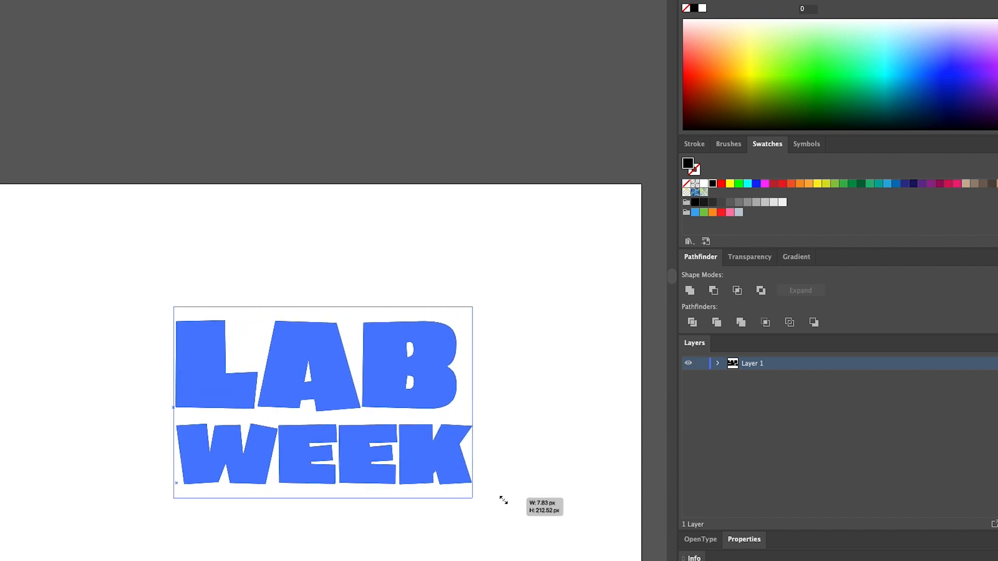
left_click_drag(335, 452, 324, 422)
left_click(172, 202)
left_click_drag(234, 224, 370, 479)
left_click_drag(316, 406, 302, 379)
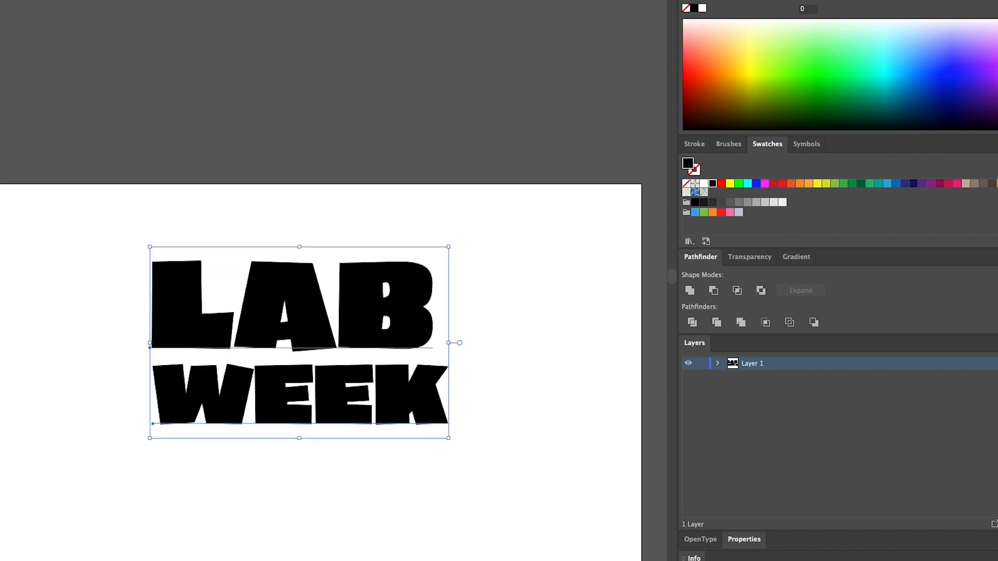
Swap the fill and stroke of "LAB WEEK" so the letters are black outlines, and thicken the stroke by six increments
key("shift+x")
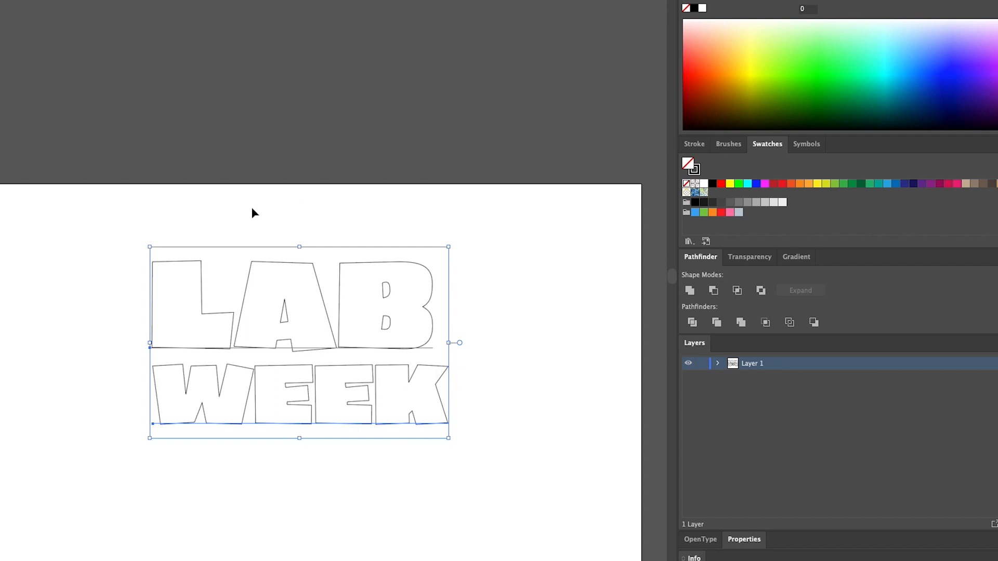
key("Up")
key("Up")
key("Up")
key("Up")
key("Up")
key("Up")
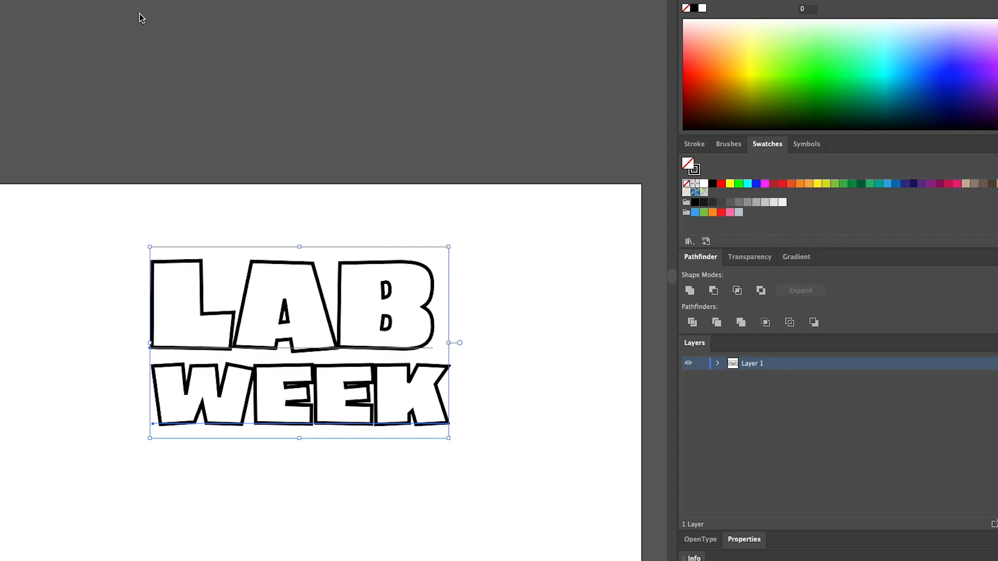
Set the tracking of both outlined words to 50
key("ctrl+t")
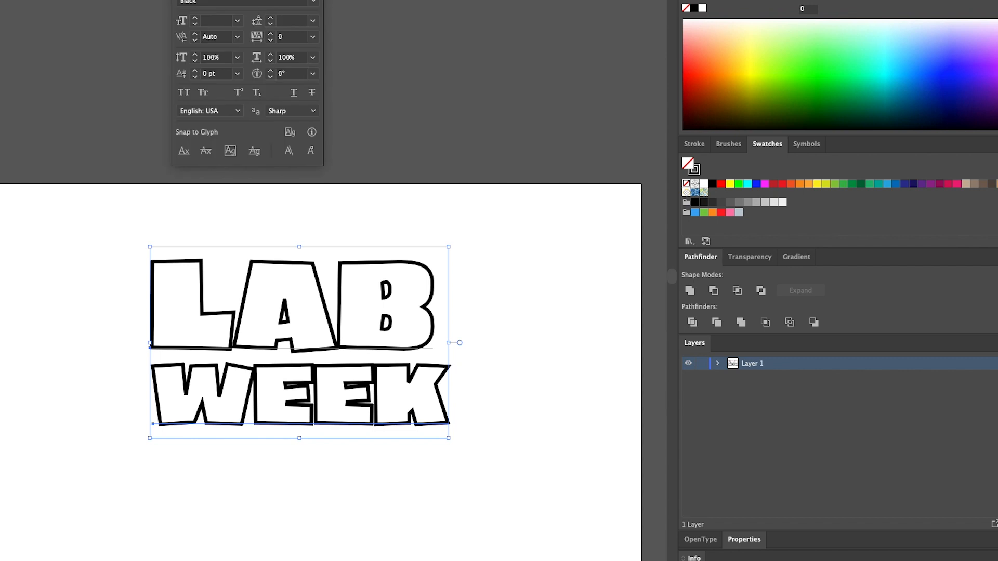
left_click(313, 36)
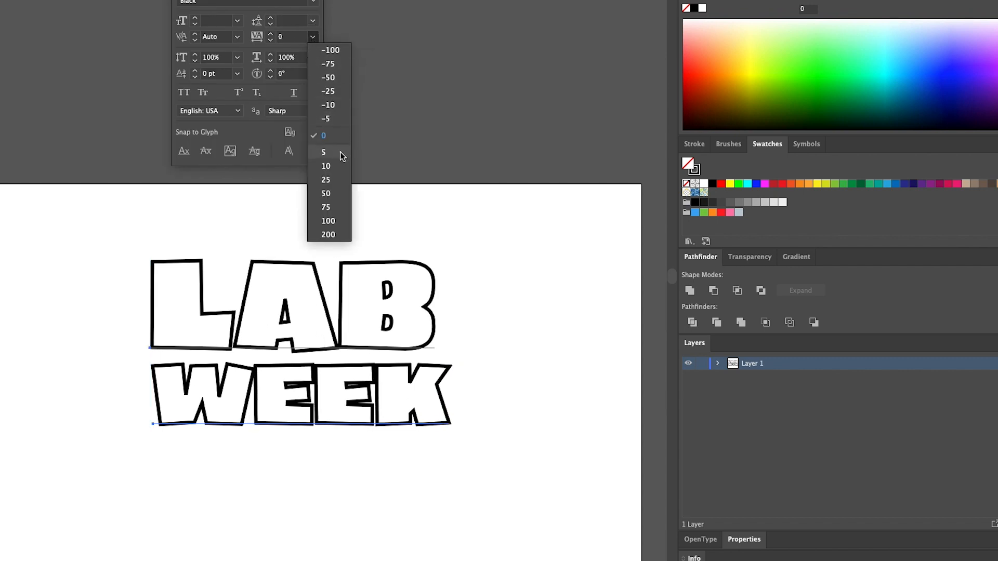
left_click(326, 193)
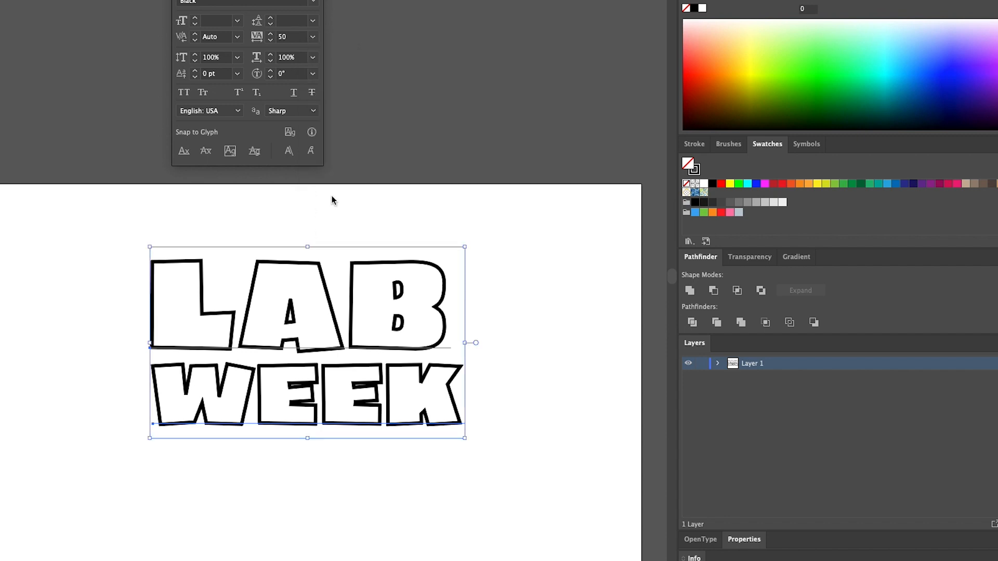
key("super+t")
Thin the black outline around "LAB" and "WEEK" by four increments and deselect the lettering
key("Down")
key("Down")
key("Down")
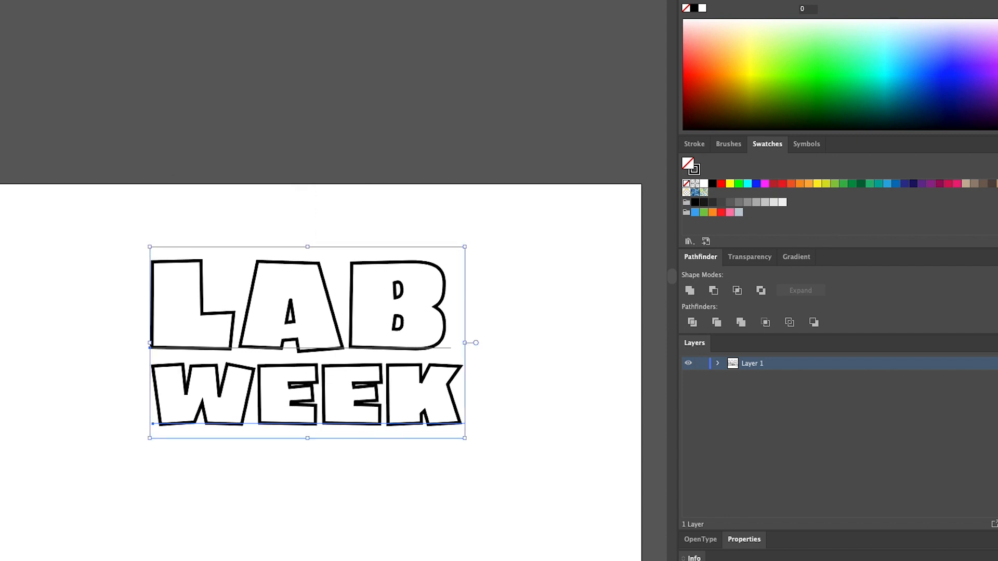
key("Down")
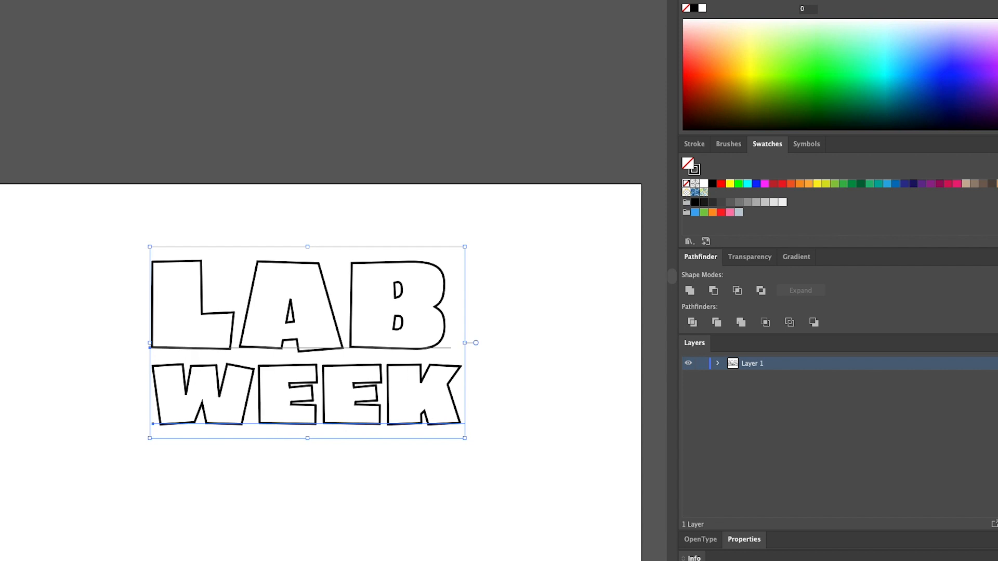
left_click(322, 179)
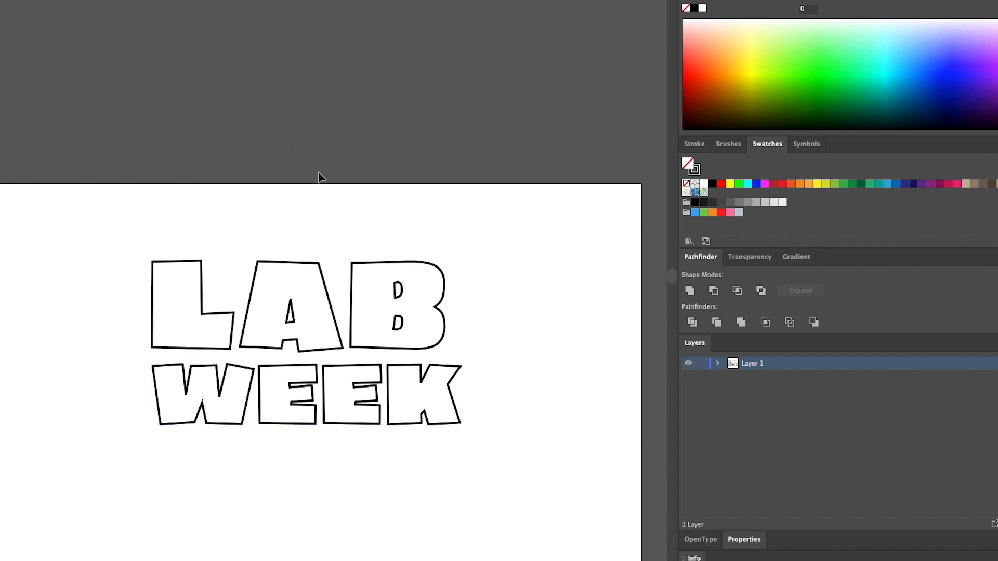
Add a solid black-filled, strokeless copy of both words over the outlined lettering, shifted slightly to the right
left_click_drag(223, 207, 427, 487)
key("super+shift+b")
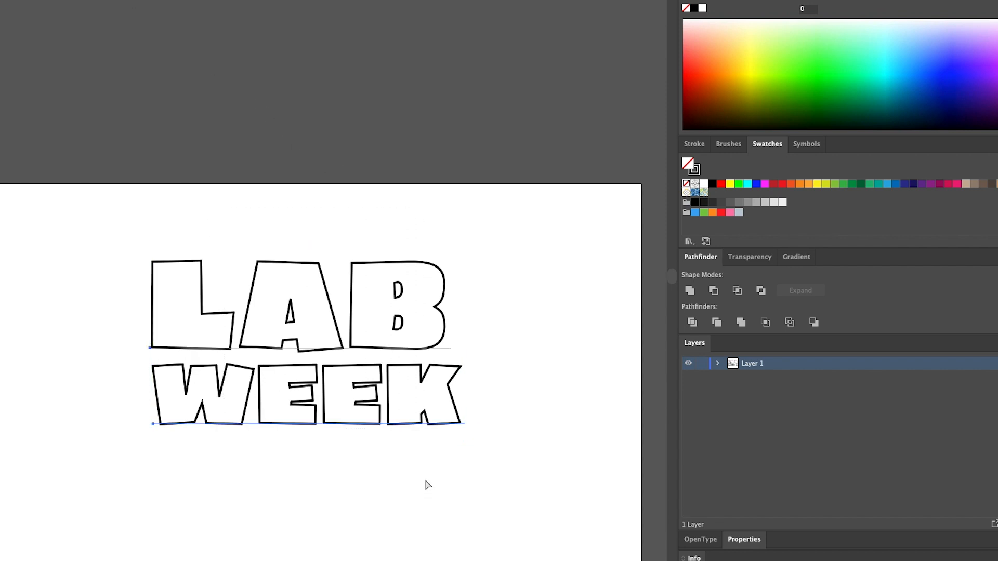
key("super+shift+b")
key("super+shift+b")
key("super+shift+b")
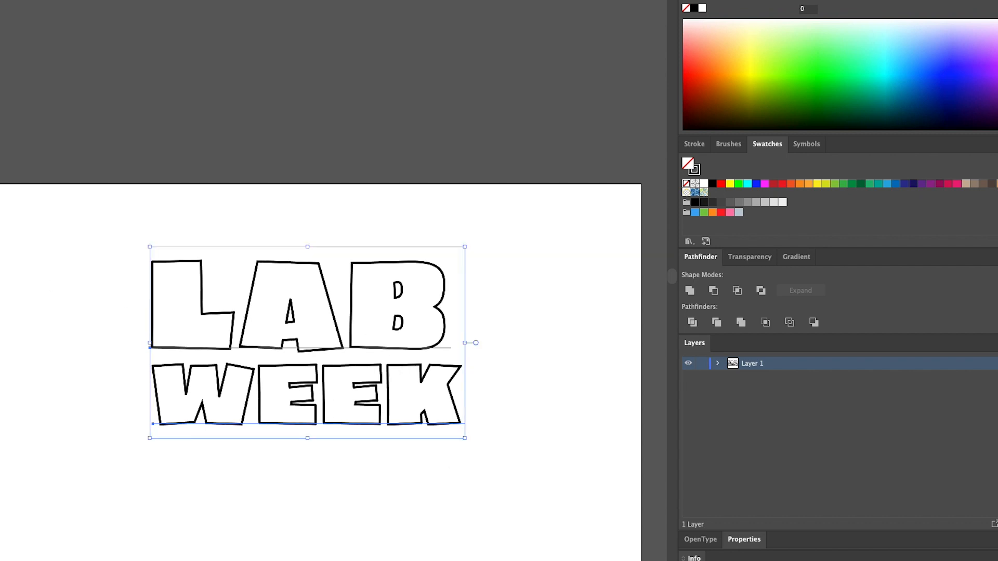
key("shift+x")
mouse_move(324, 330)
left_mouse_down()
mouse_move(332, 327)
mouse_move(324, 325)
left_mouse_up()
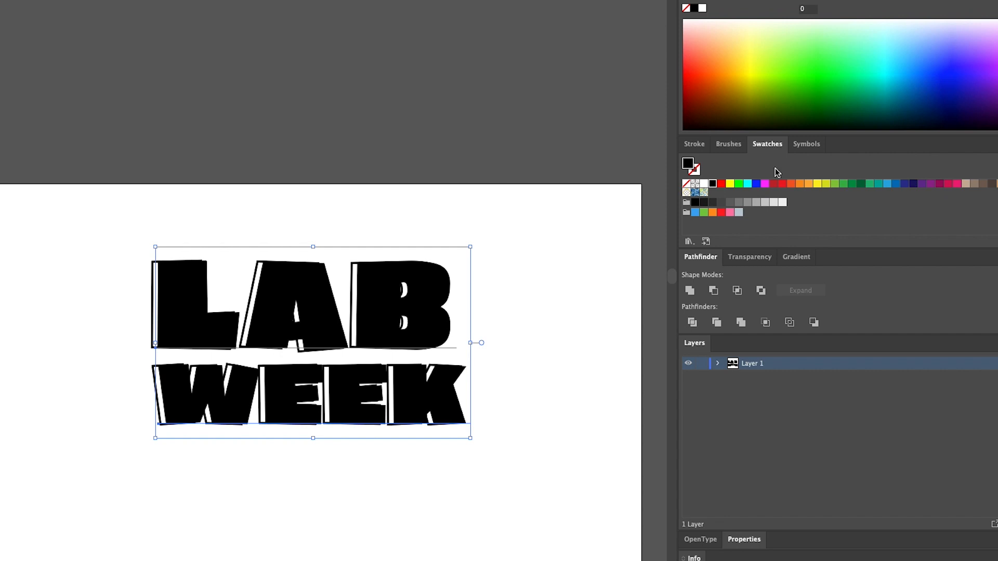
Fill the offset copy of "LAB WEEK" with RGB Yellow and send it behind the black outlines
left_click(730, 184)
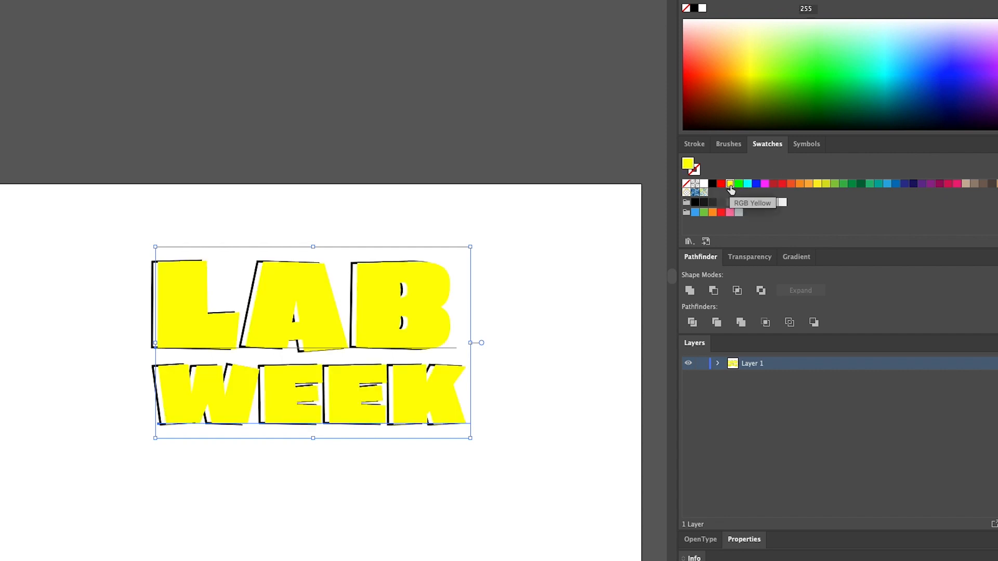
key("ctrl+c")
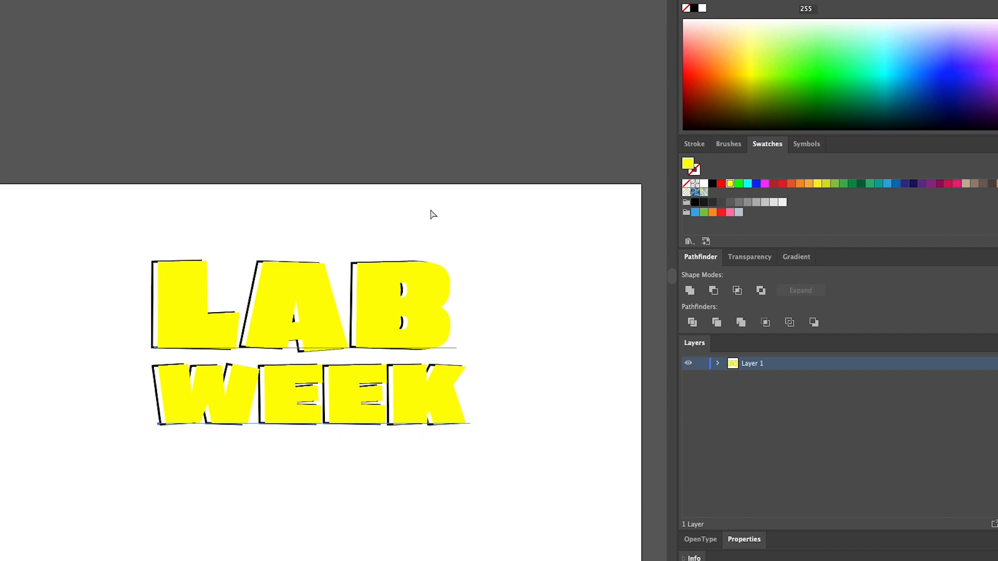
key("super+shift+[")
left_click(478, 214)
left_click(450, 294)
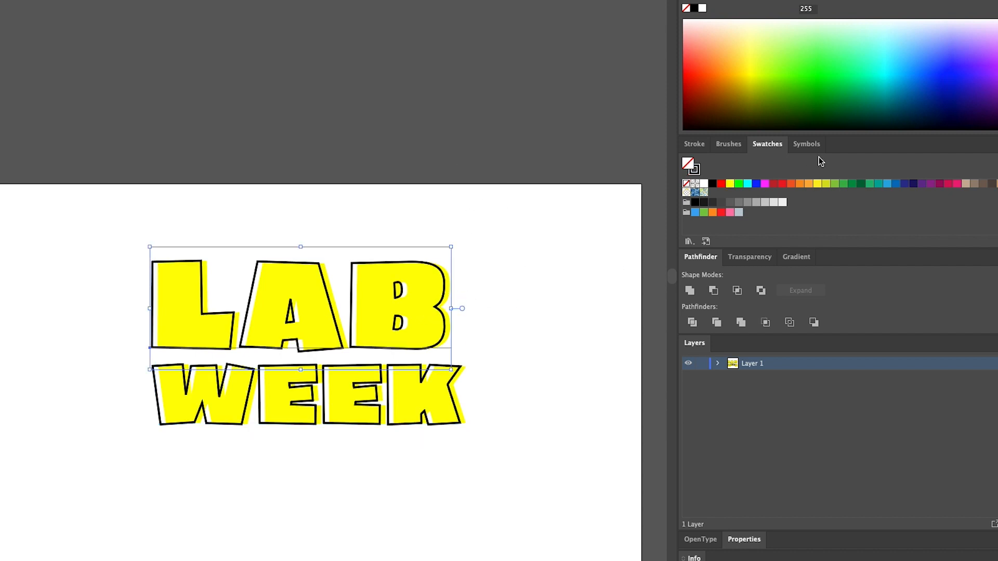
left_click(808, 186)
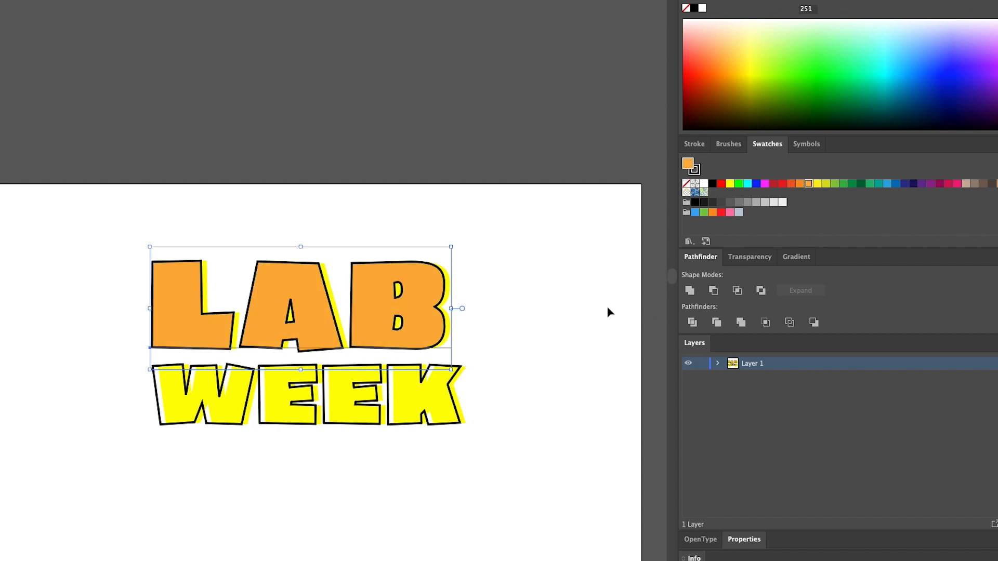
key("super+z")
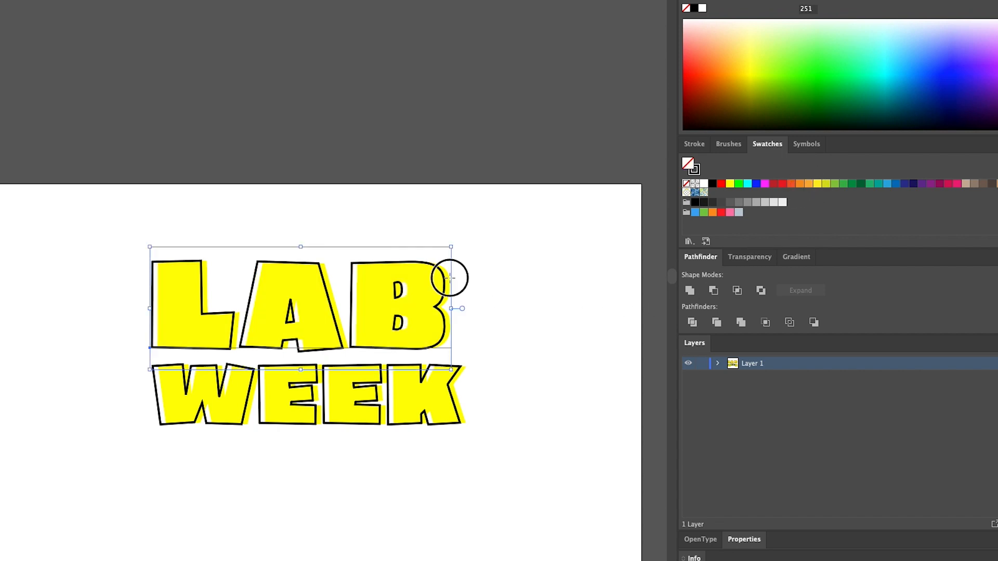
Recolour the solid lettering behind the outlines, with "LAB" in orange and "WEEK" in green 8CC63F, offset diagonally down from the outlines
left_click(454, 283)
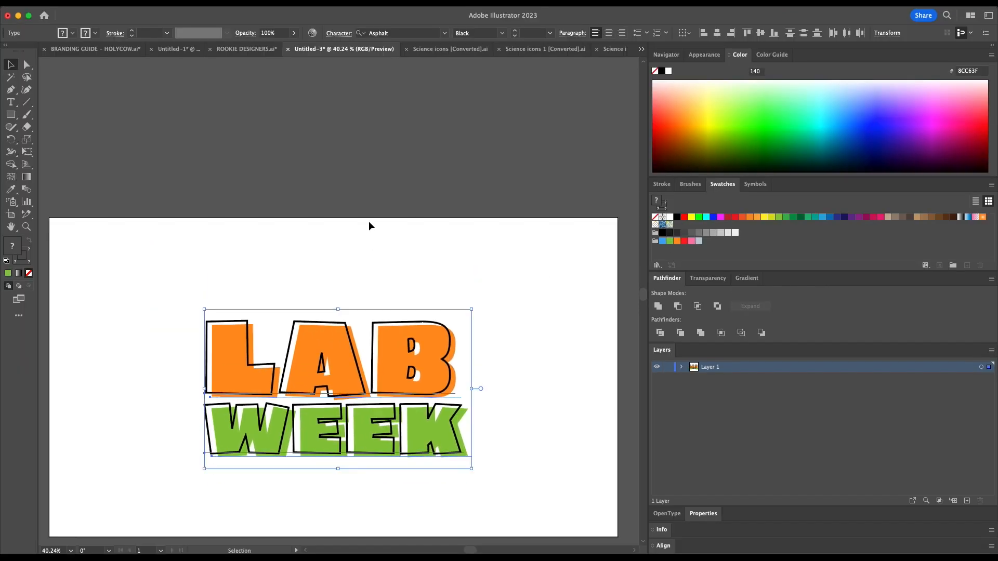
left_click(370, 223)
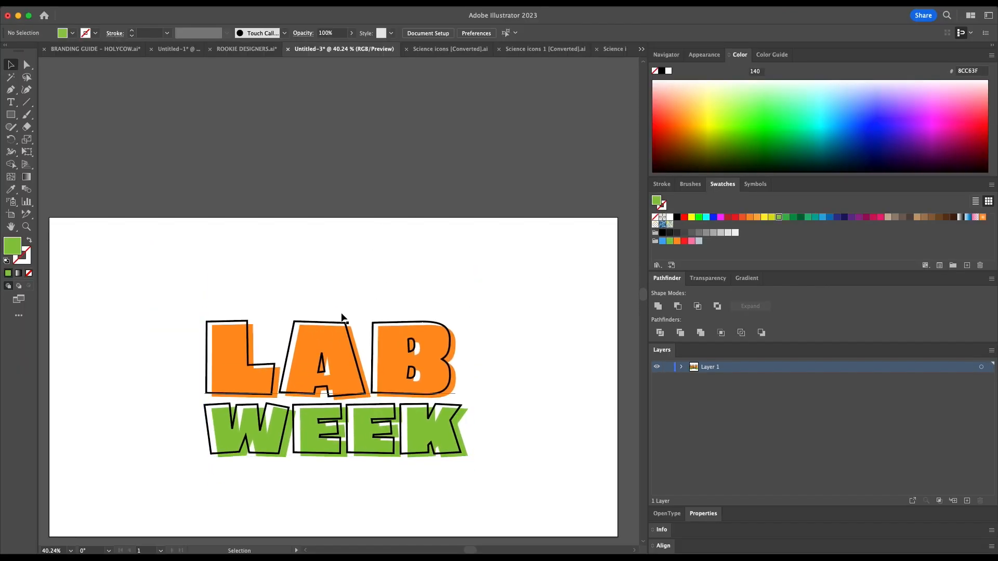
left_click(373, 328)
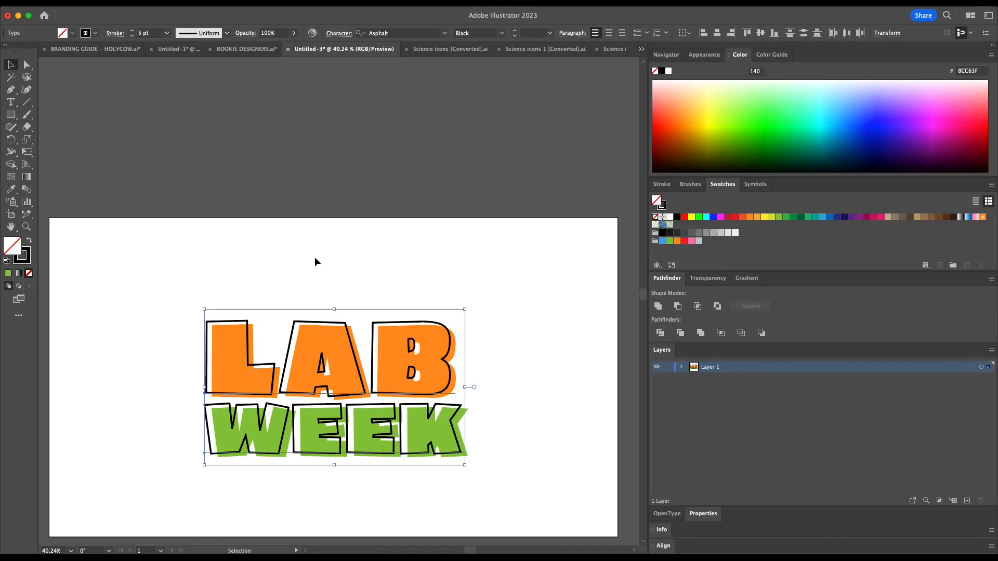
left_click(390, 242)
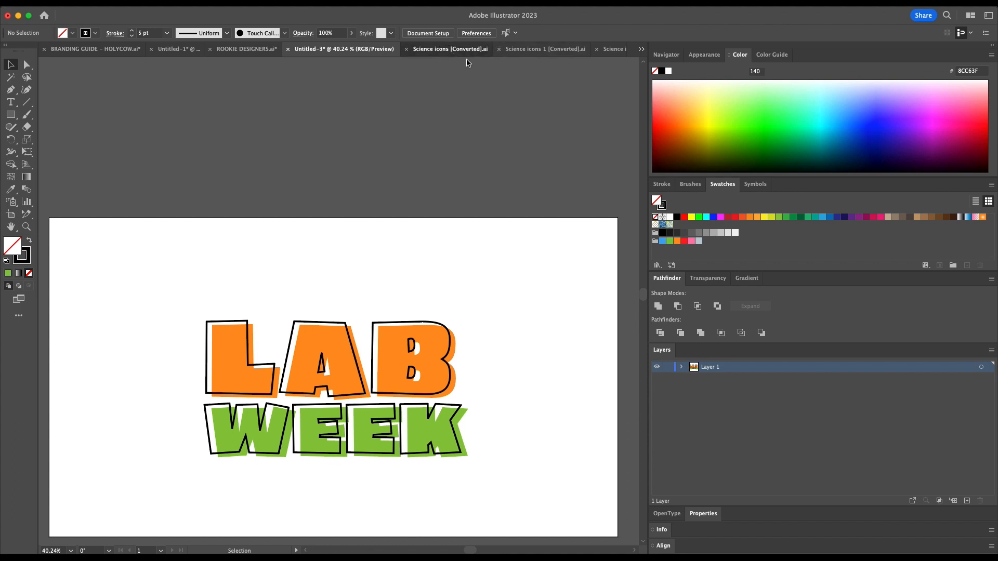
Select the red test tube, the magnifying glass and the light bulb in the Science icons [Converted].ai file for copying
left_click(450, 50)
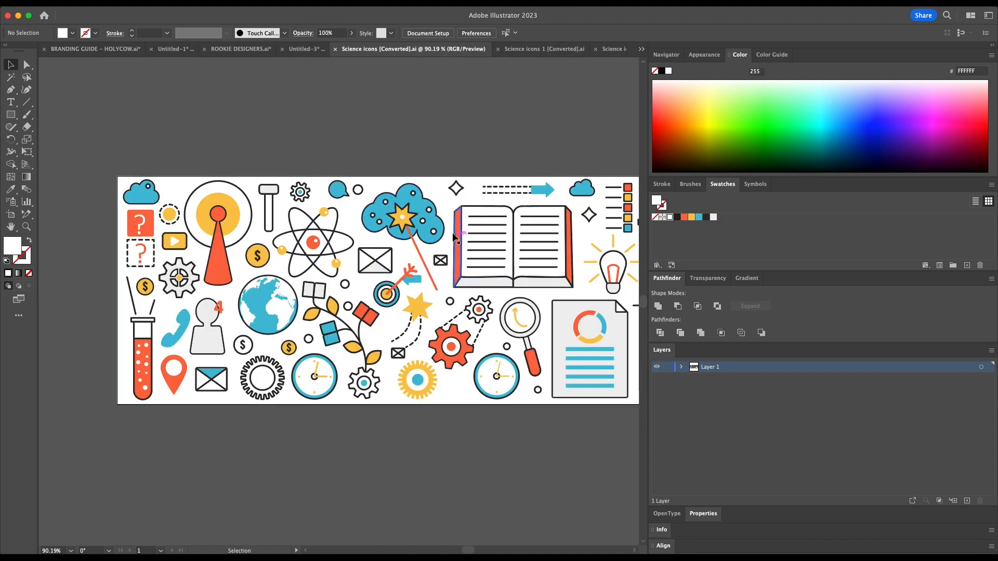
left_click(155, 349)
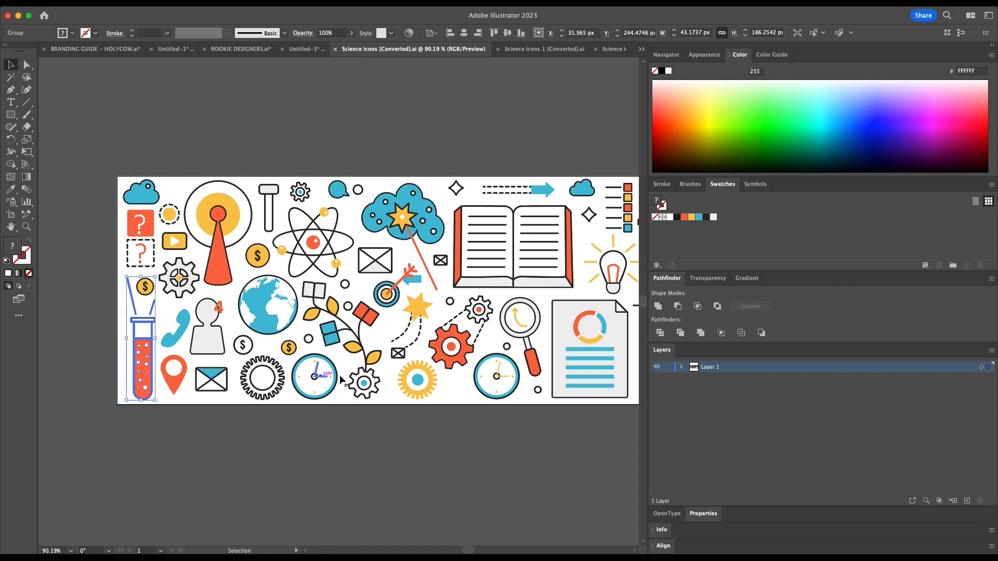
left_click(529, 357, "shift")
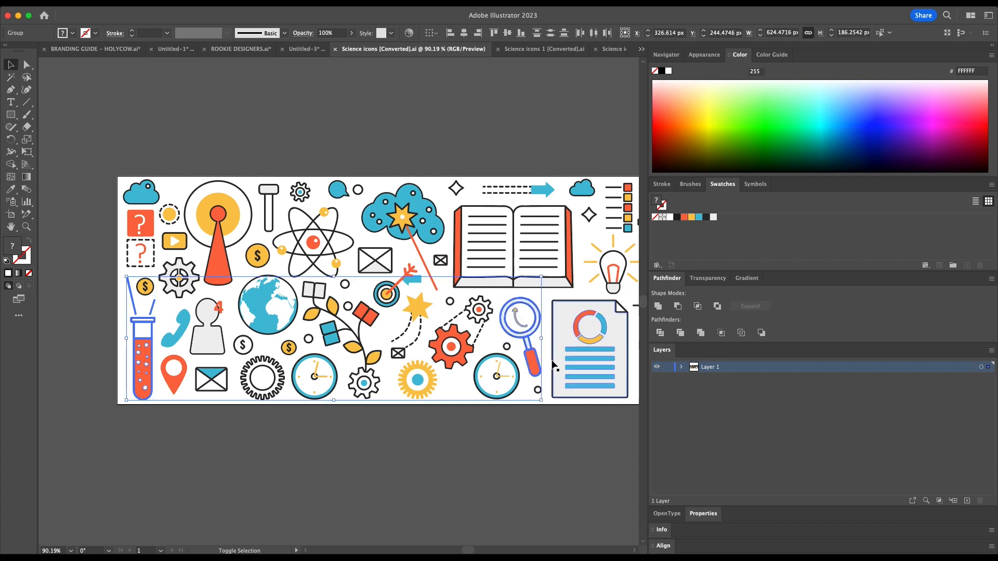
left_click(605, 285, "shift")
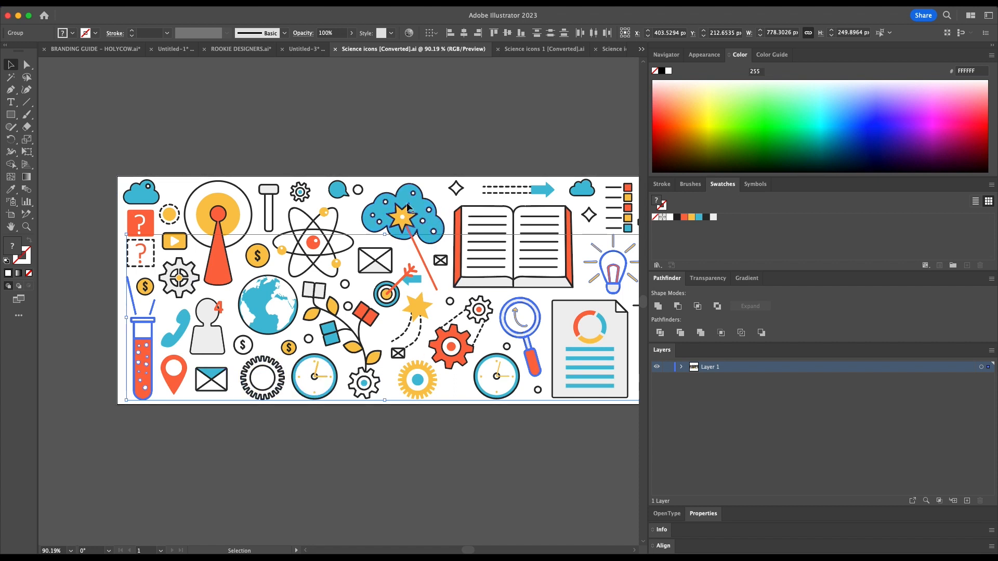
scroll(410, 260, "right", 3)
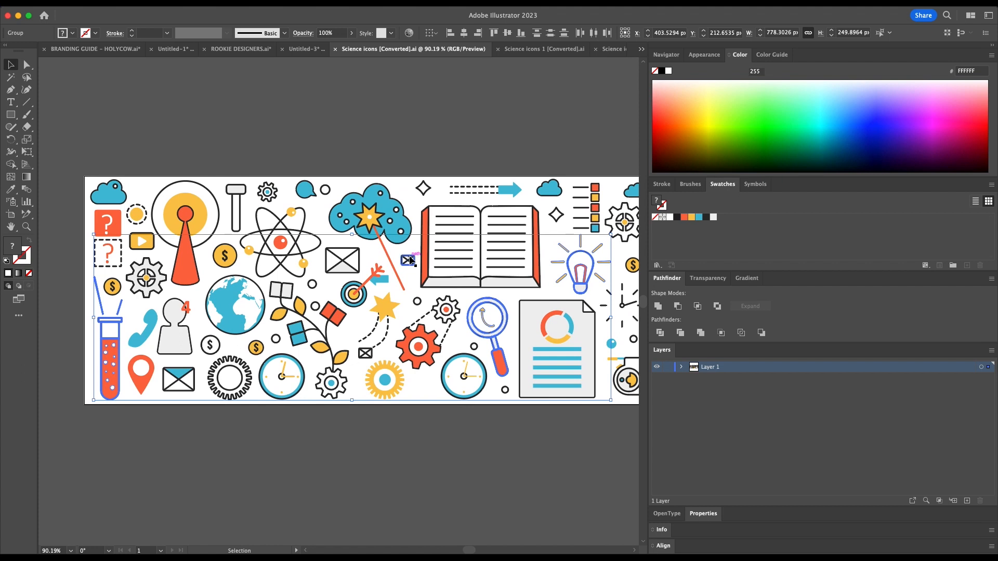
scroll(411, 260, "right", 10)
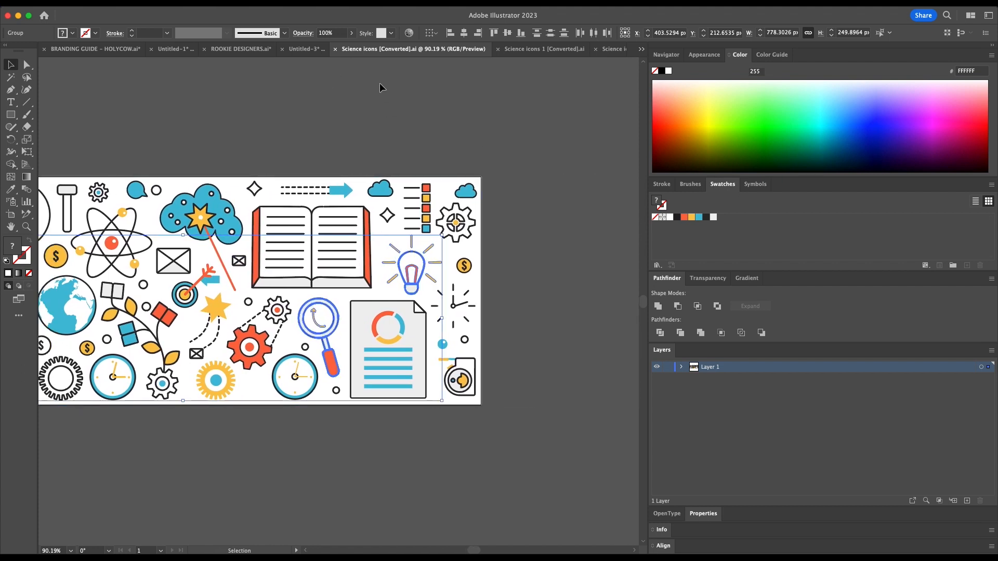
Paste the test tube, magnifying glass and light bulb into the Untitled-3 document and place them above the artboard
left_click(304, 49)
key("super+v")
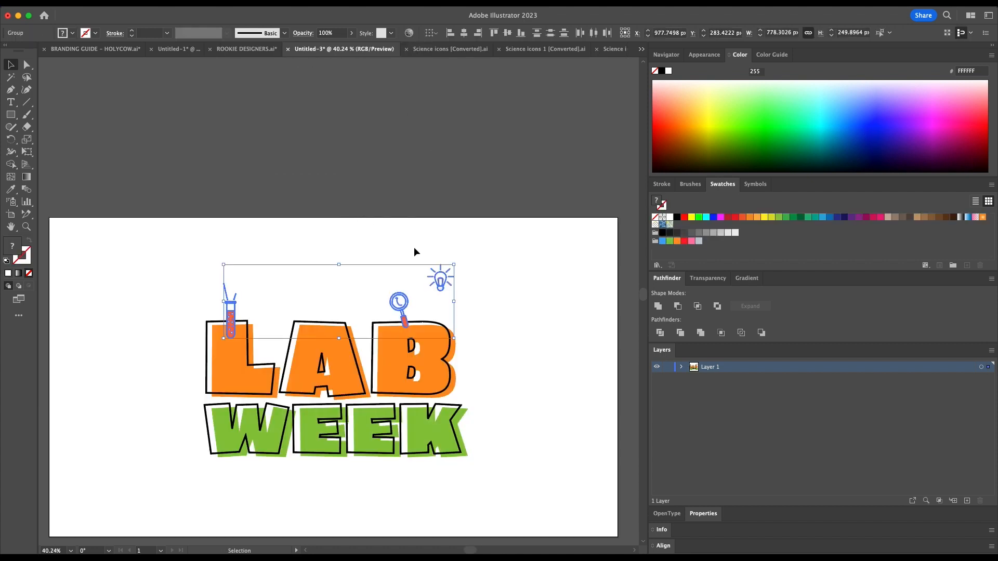
left_click_drag(405, 307, 285, 164)
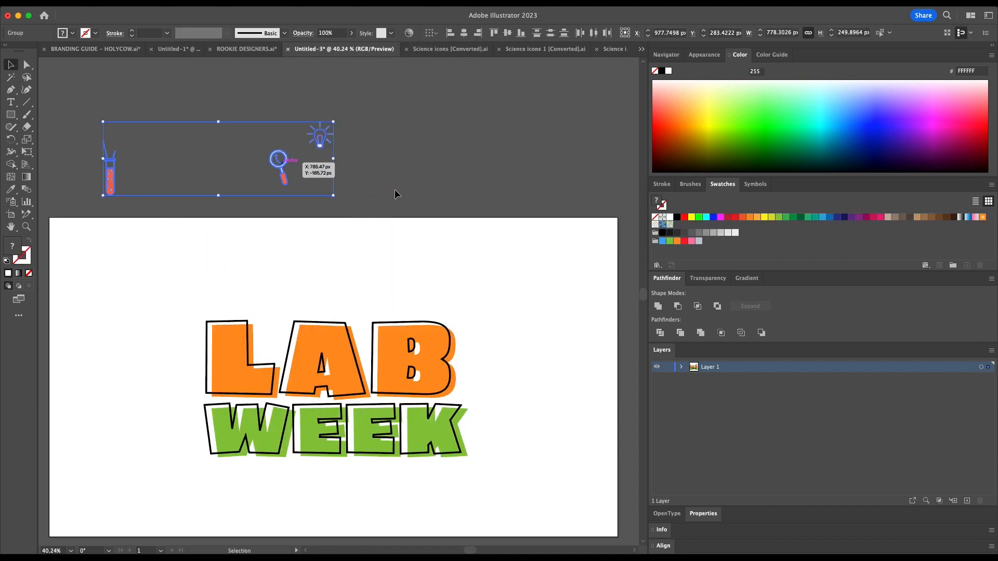
left_click(362, 171)
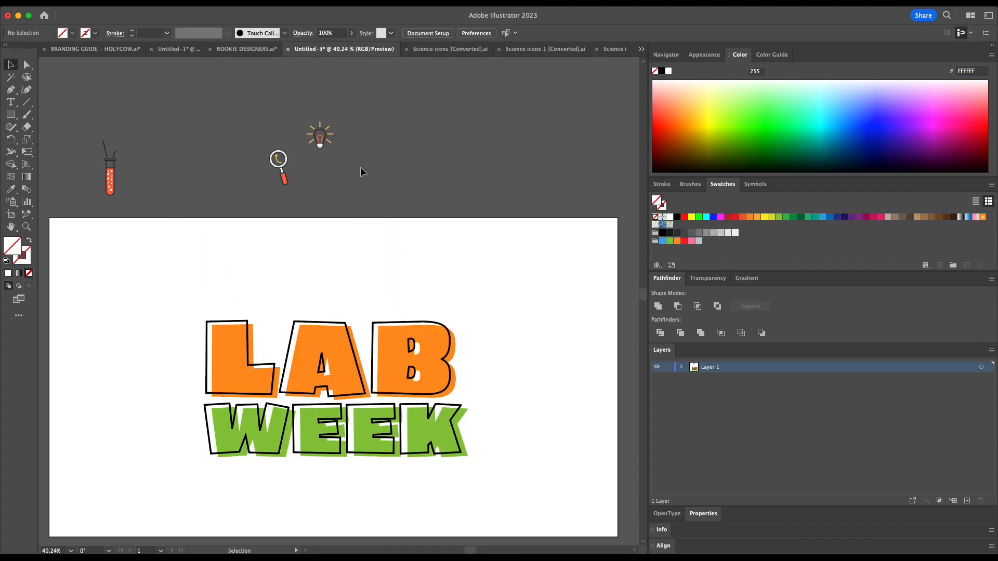
Select the round flask, microscope, tall blue tube and light bulb in the Science icons 3 [Converted].ai file
left_click(614, 49)
left_click(321, 315)
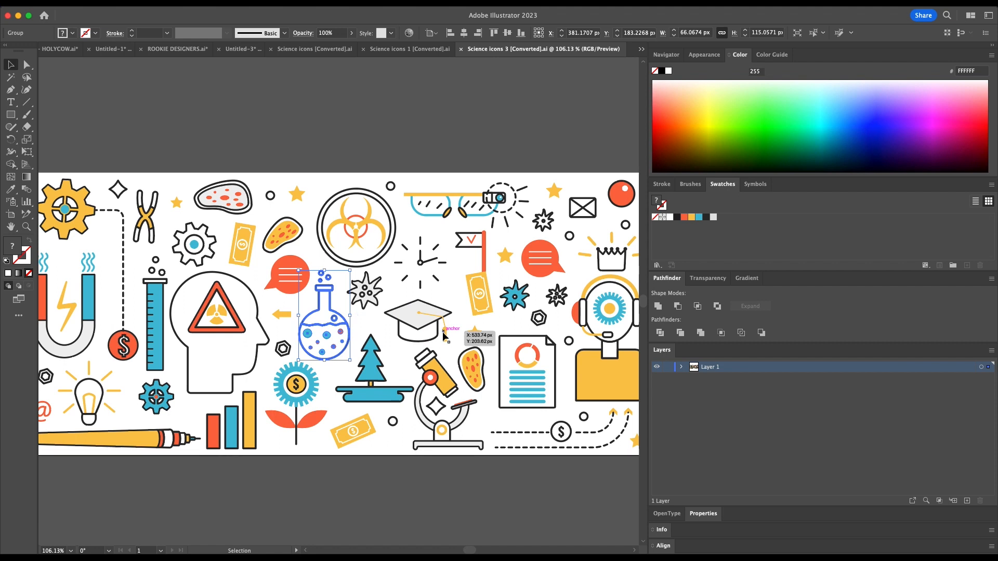
key("a")
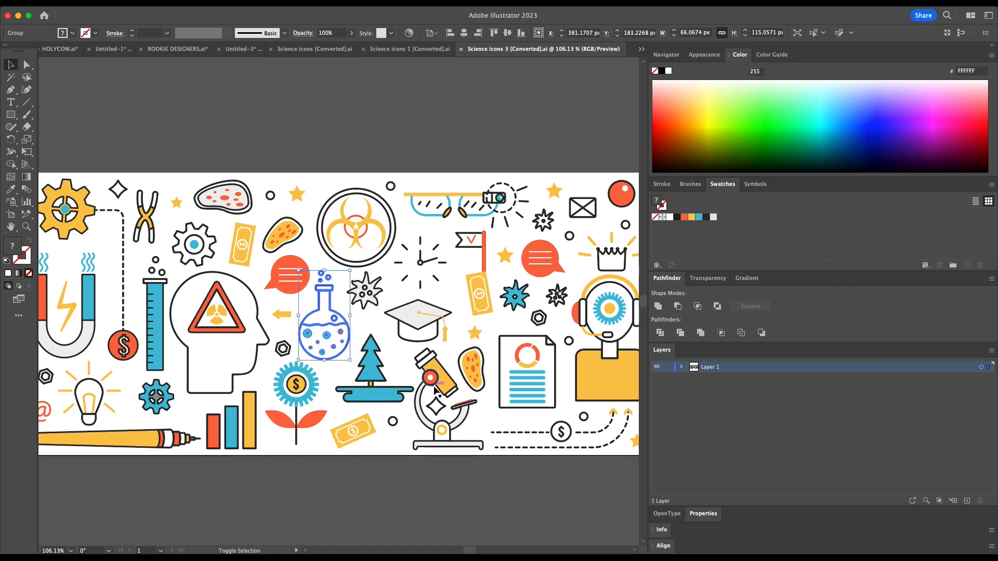
left_click(433, 389, "shift")
scroll(198, 434, "left", 3)
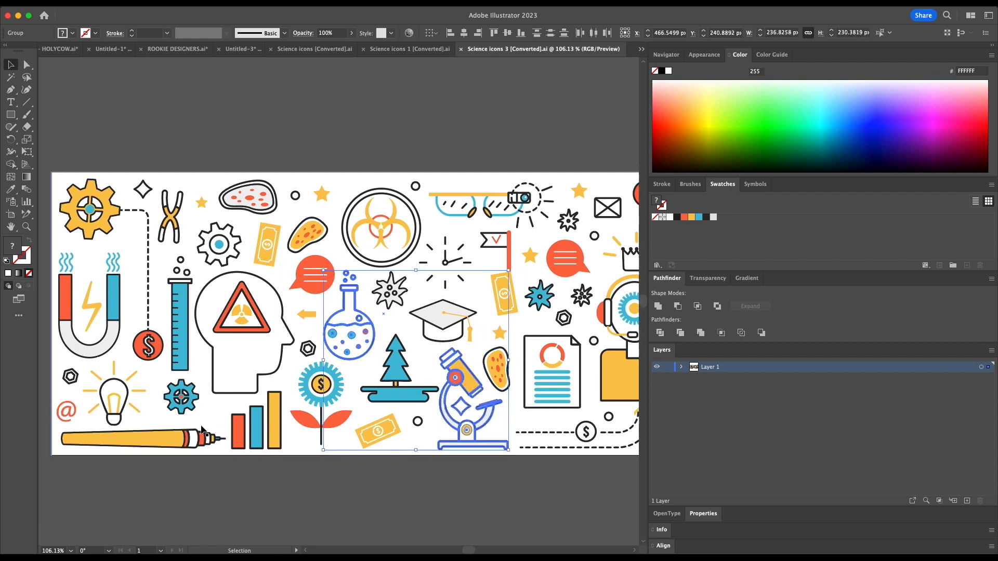
left_click(204, 356, "shift")
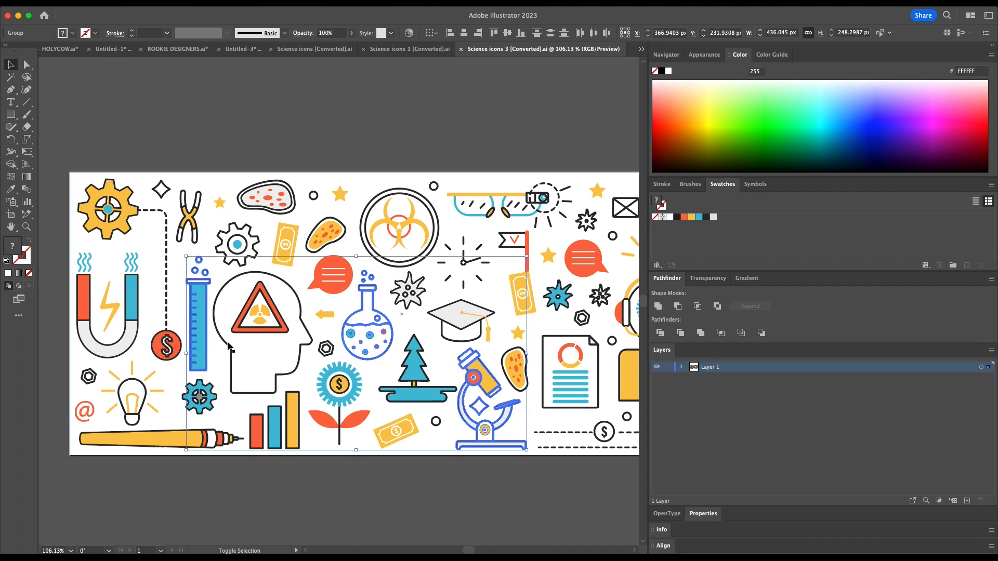
left_click(149, 397, "shift")
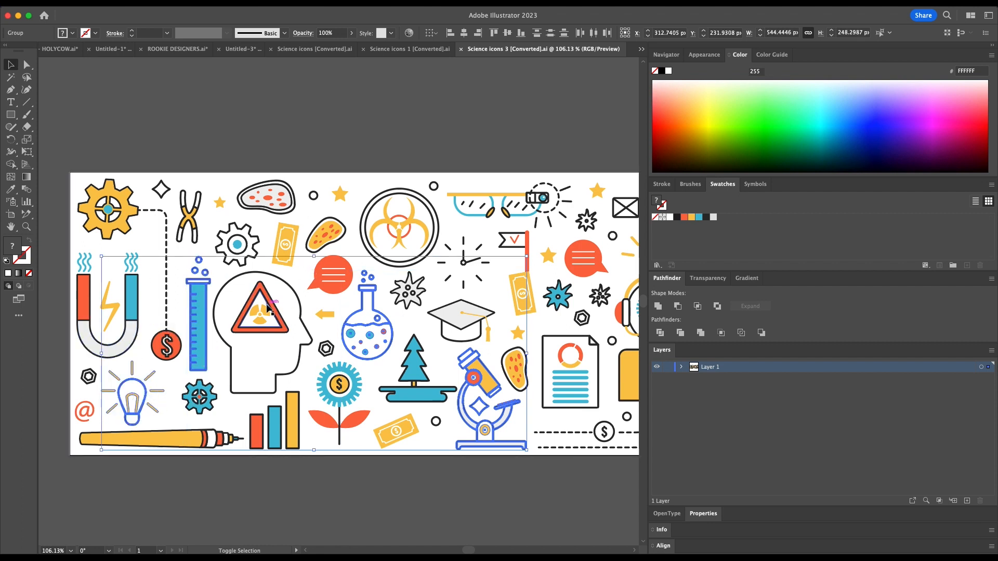
Add the biohazard sign, pen, bar chart, yellow cell beside the microscope, document and right-hand chromosome to the selection for copying
scroll(363, 311, "right", 6)
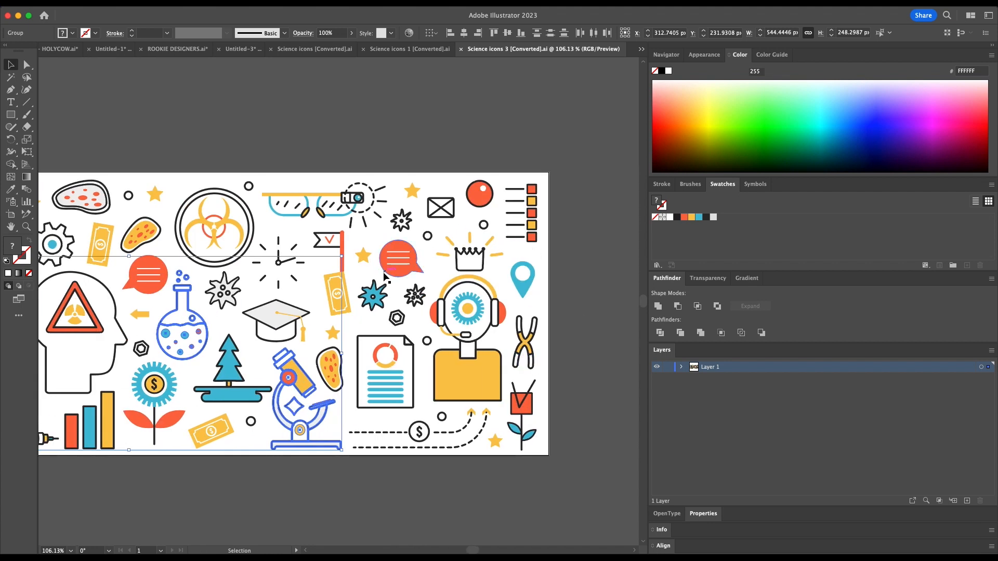
scroll(384, 277, "left", 6)
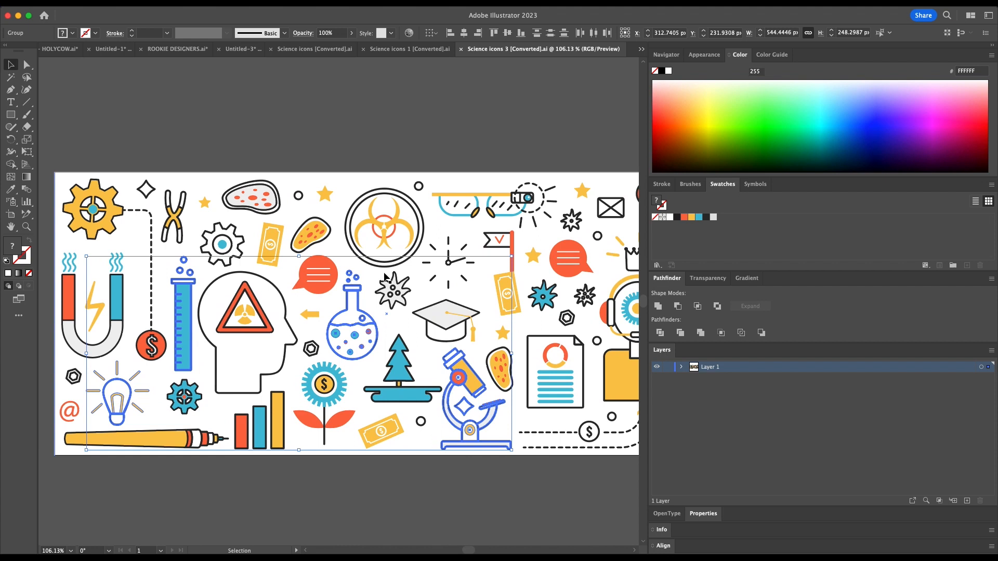
left_click(388, 217, "shift")
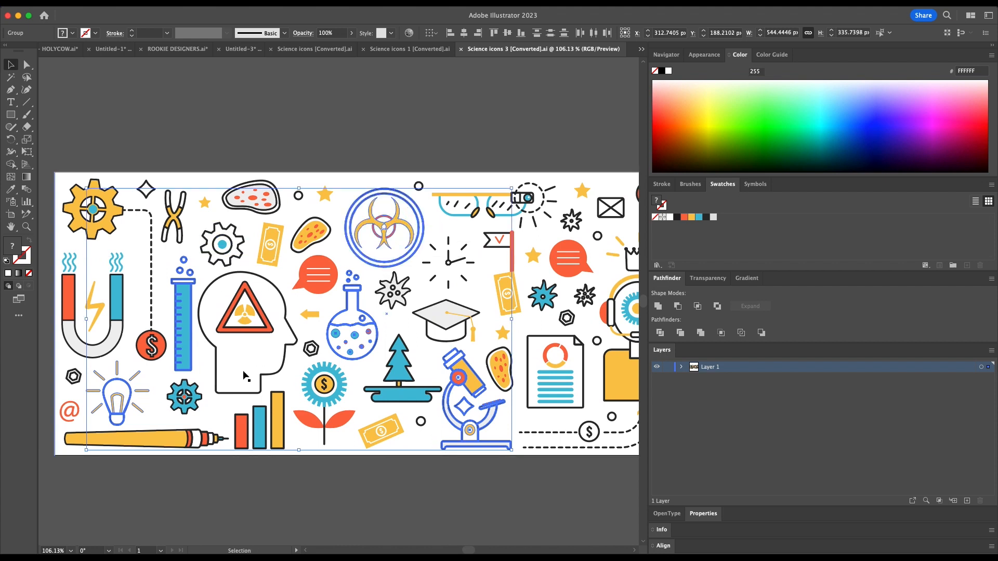
left_click(130, 441, "shift")
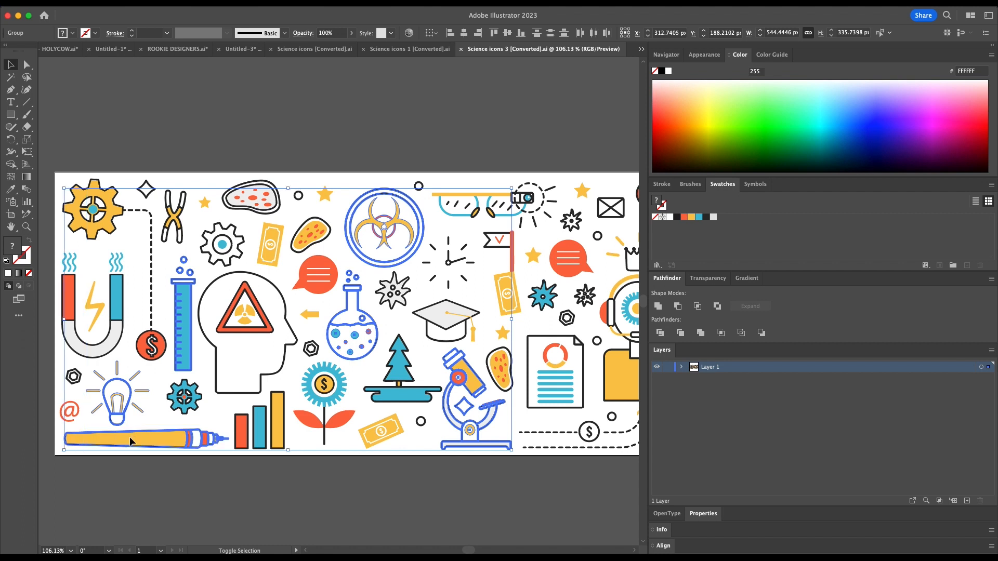
left_click(259, 436, "shift")
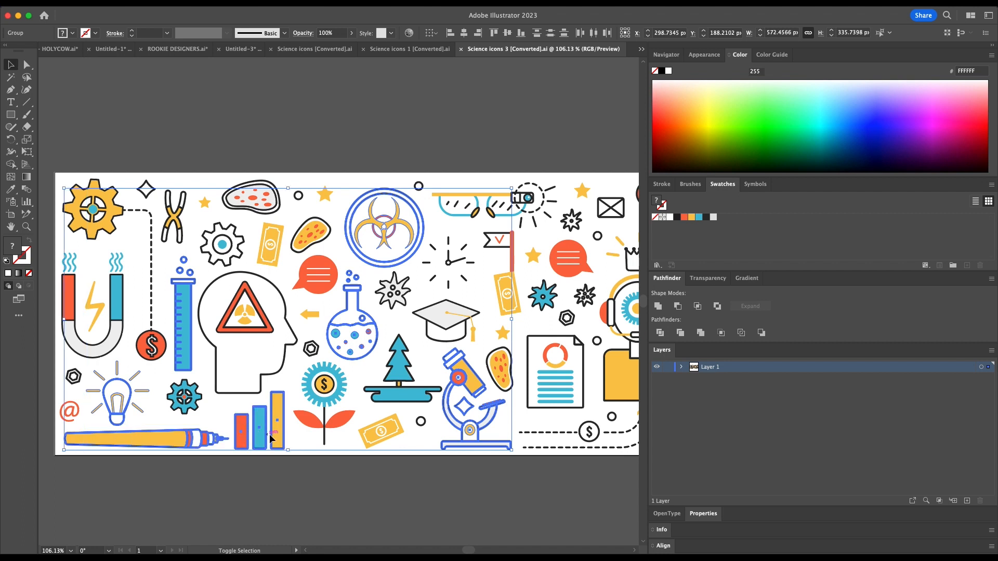
left_click(581, 382, "shift")
scroll(591, 374, "right", 5)
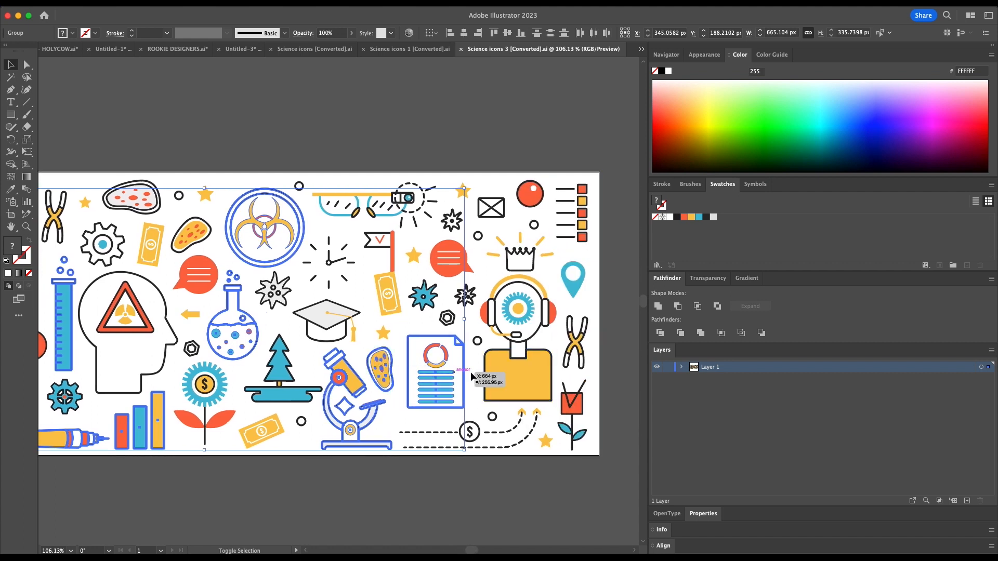
left_click(575, 343, "shift")
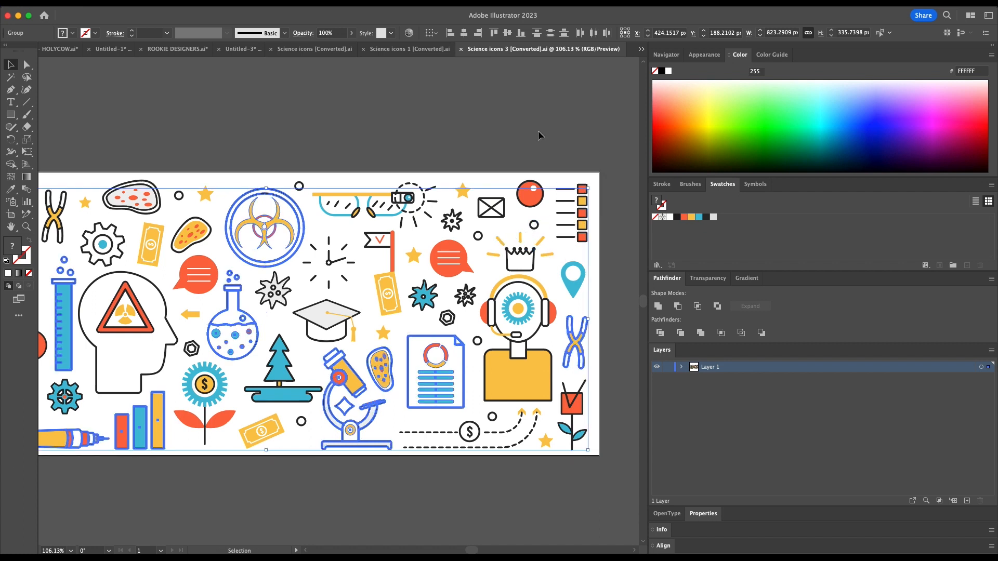
Paste the selected icons into Untitled-3 around the artboard's upper edge and move the microscope, document and yellow cell apart
left_click(243, 50)
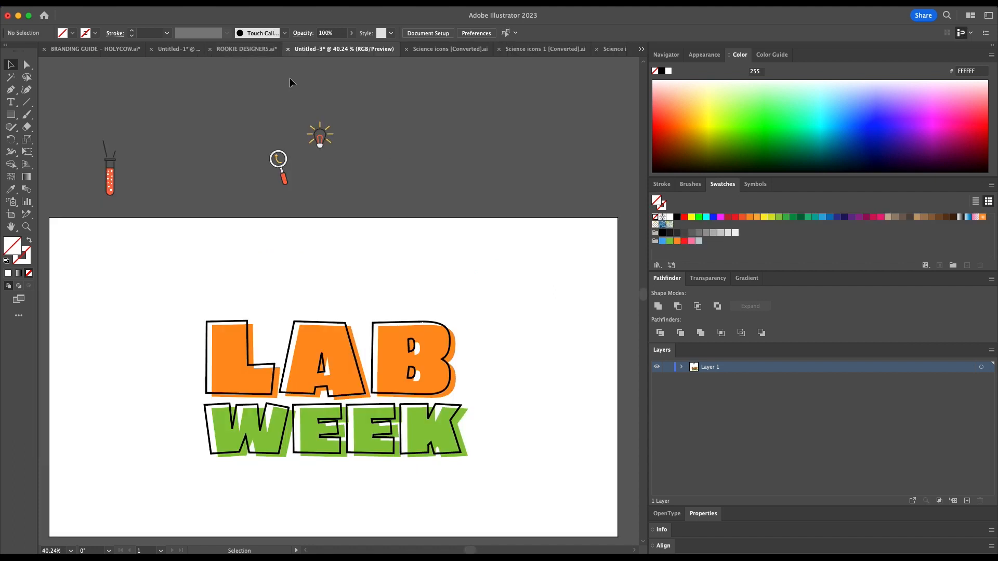
key("super+v")
left_click_drag(341, 294, 382, 196)
left_click(498, 285)
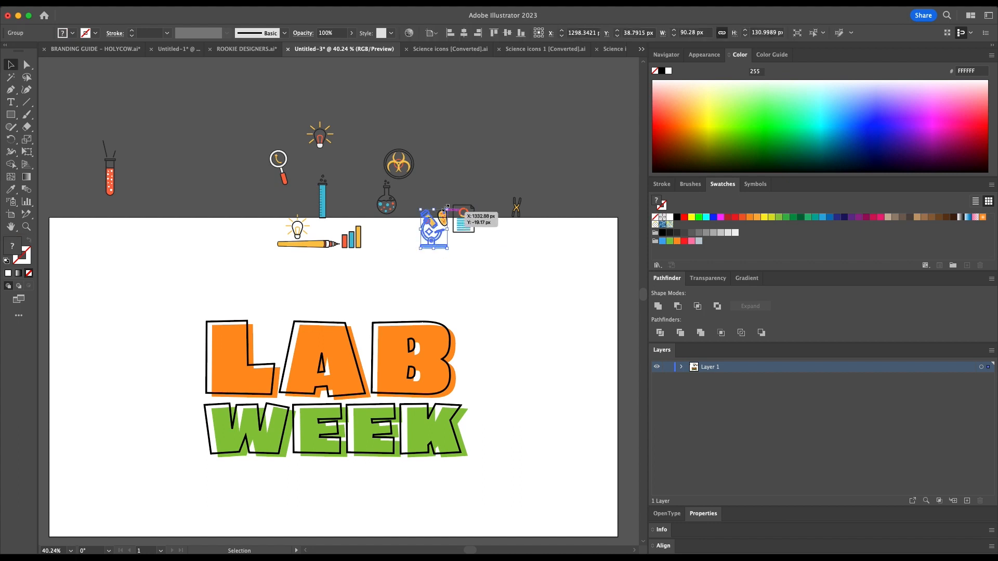
left_click_drag(427, 248, 409, 265)
left_click_drag(470, 229, 460, 315)
left_click(448, 263)
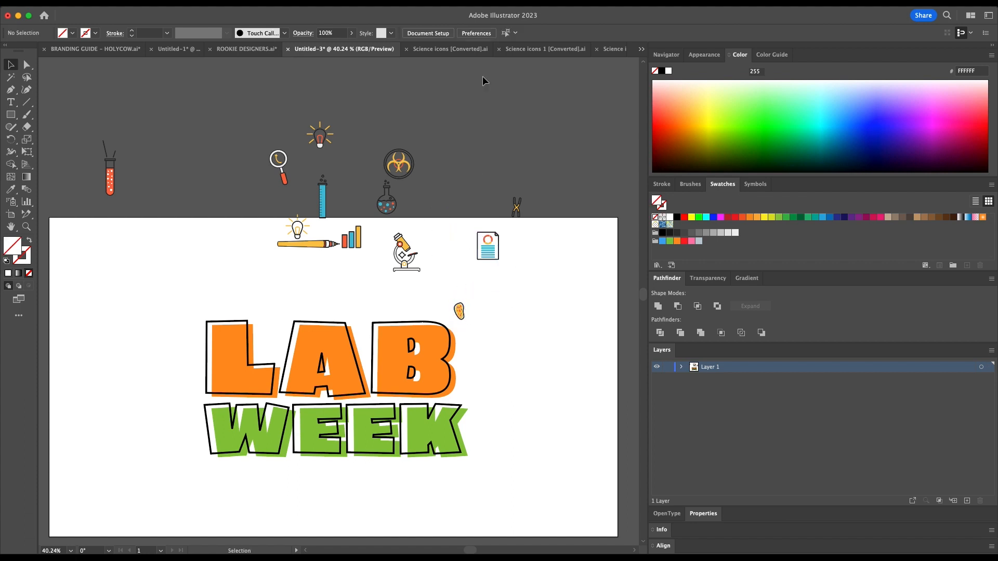
Select the two upper cells, left chromosome, yellow arrow, yellow stars and coloured-square list icon in Science icons 3 for copying
left_click(540, 50)
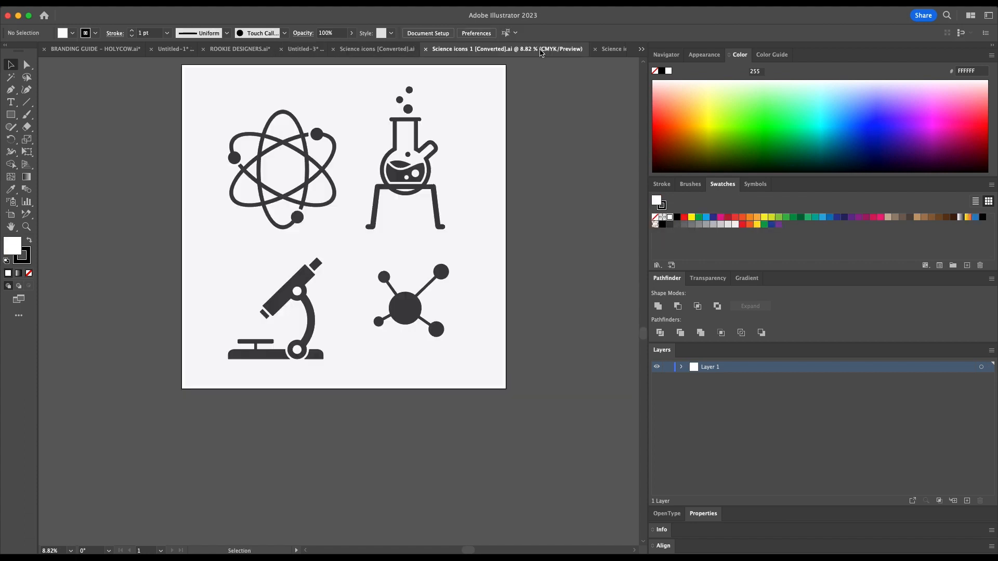
left_click(609, 49)
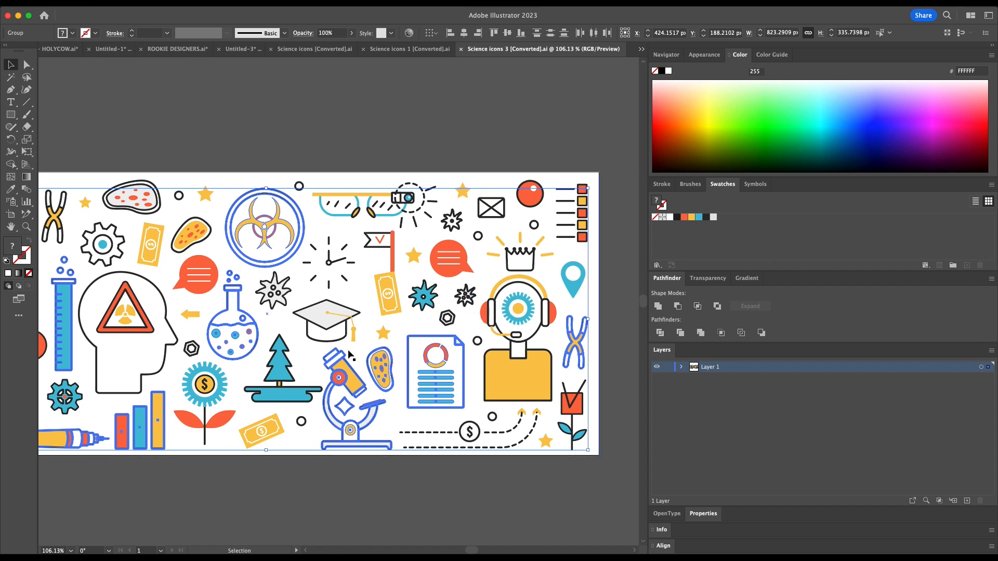
left_click(196, 228)
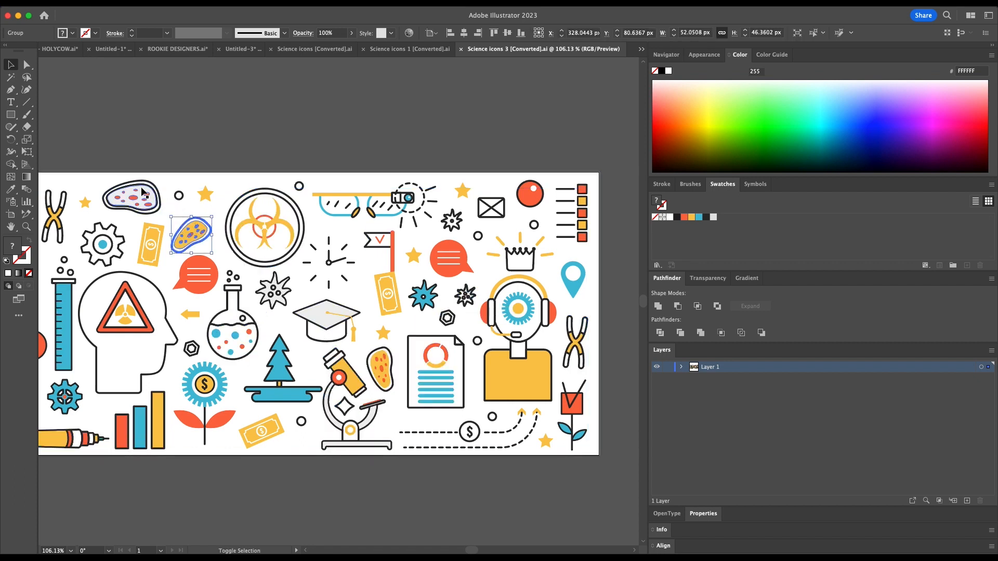
left_click(147, 191, "shift")
left_click(53, 210, "shift")
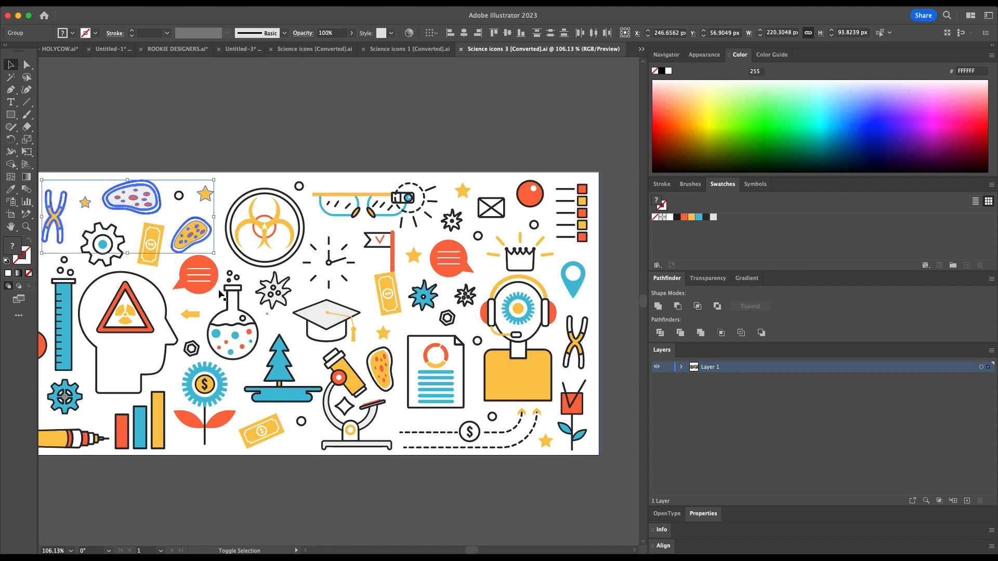
left_click(202, 313, "shift")
left_click(413, 256, "shift")
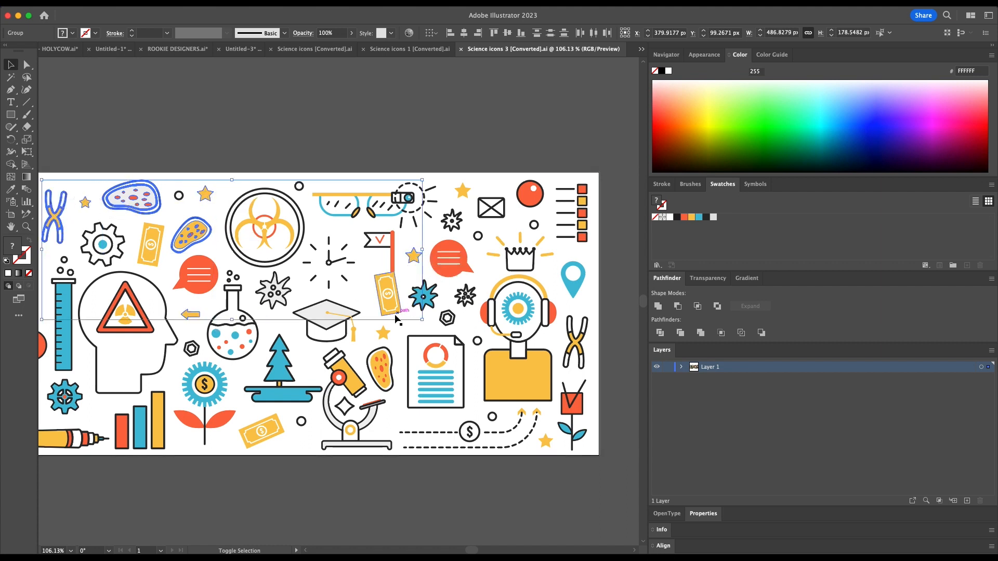
left_click(380, 334, "shift")
left_click(407, 424, "shift")
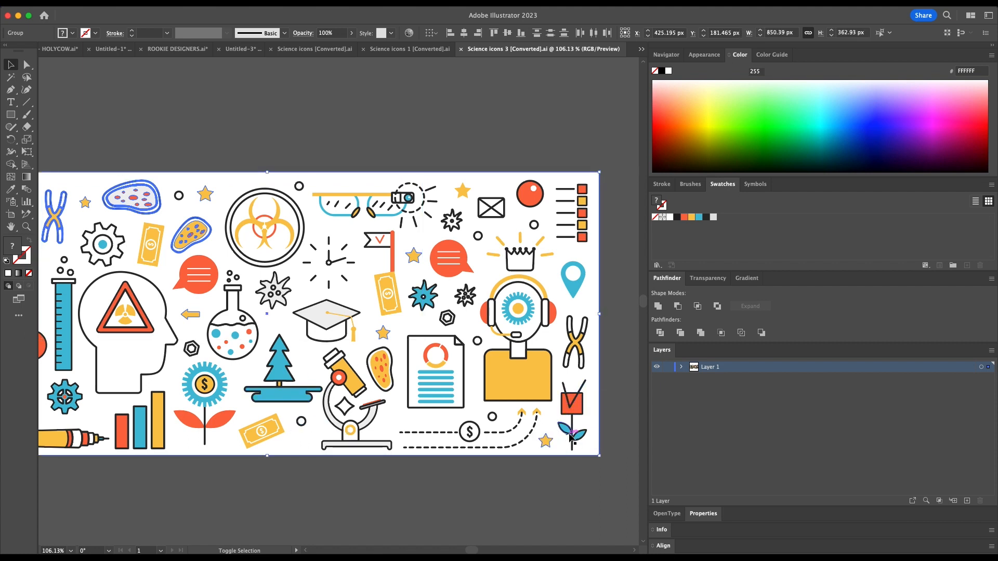
left_click(584, 238, "shift")
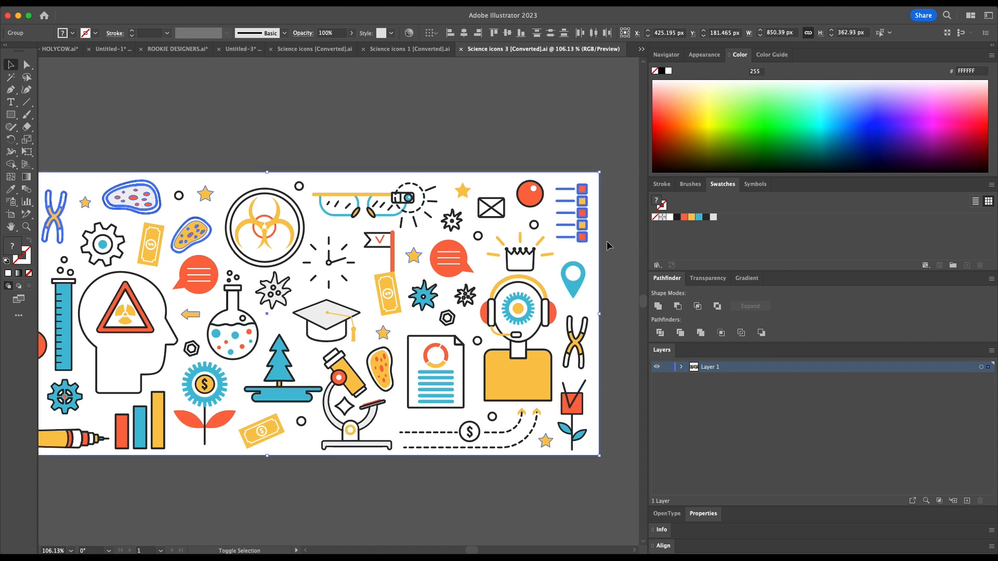
Paste the second set of icons into Untitled-3, move it above the artboard and delete its white background rectangle
left_click(238, 51)
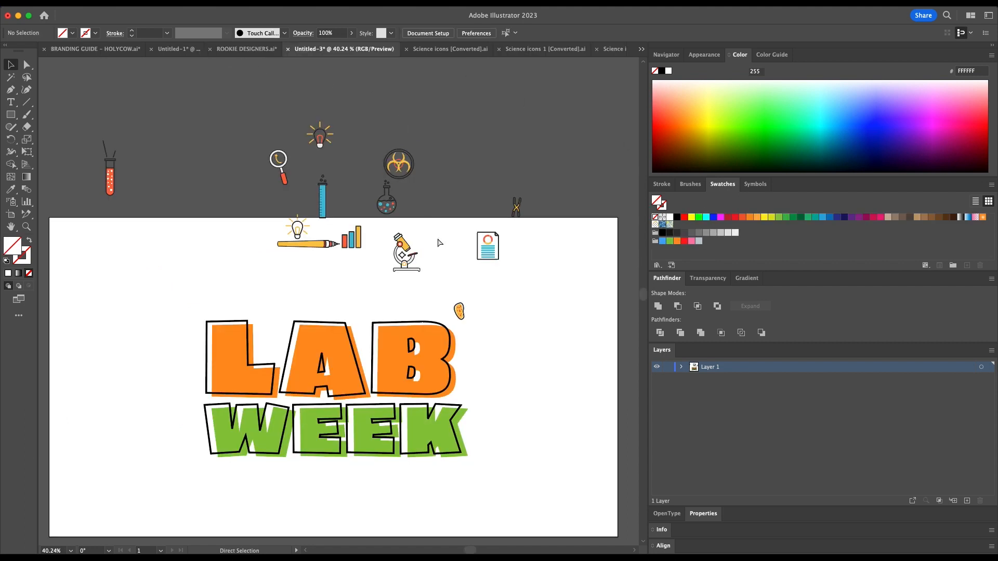
key("super+v")
left_click_drag(404, 326, 537, 123)
scroll(505, 172, "up", 5)
left_click_drag(503, 196, 226, 106)
key("Delete")
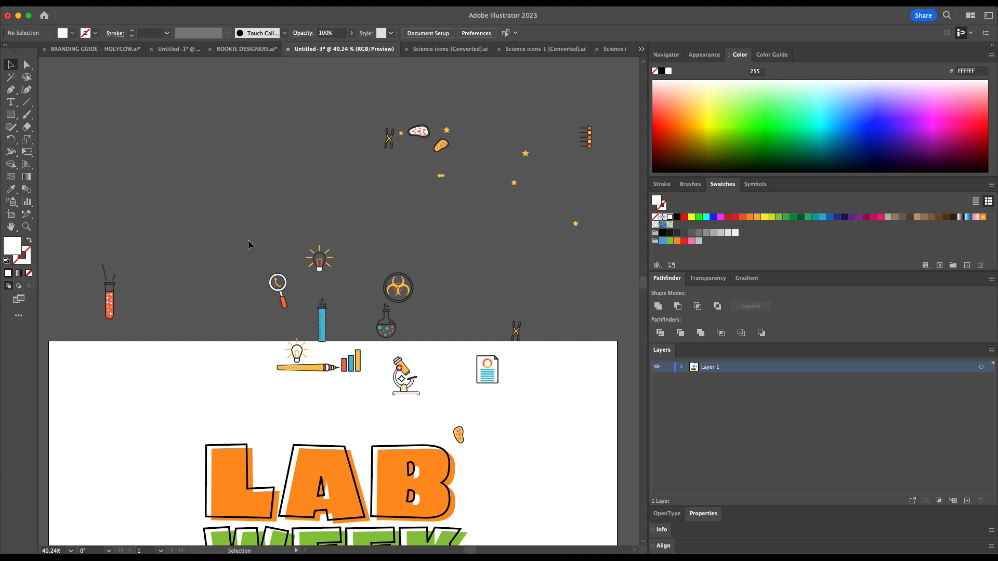
left_click_drag(245, 237, 553, 406)
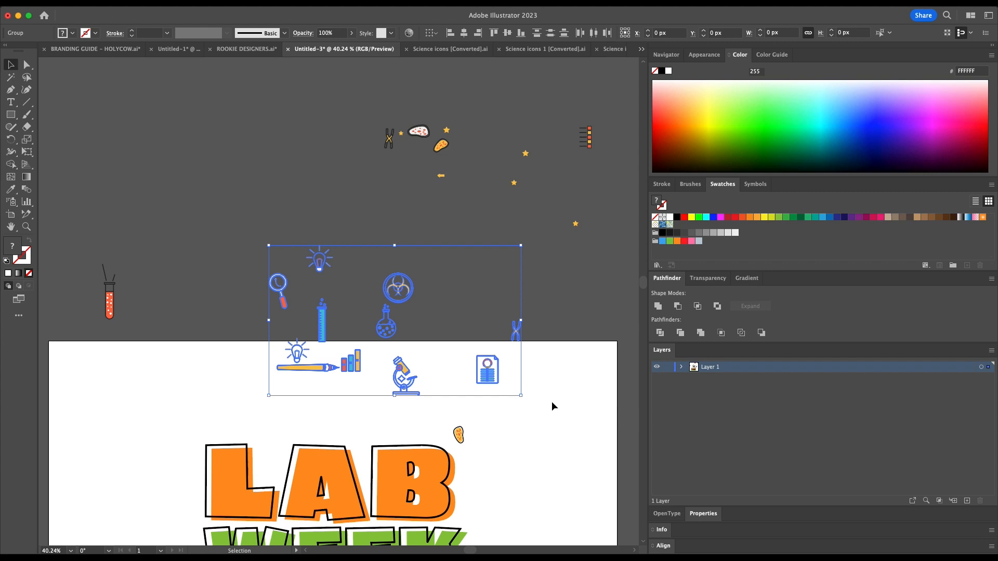
left_click(296, 246)
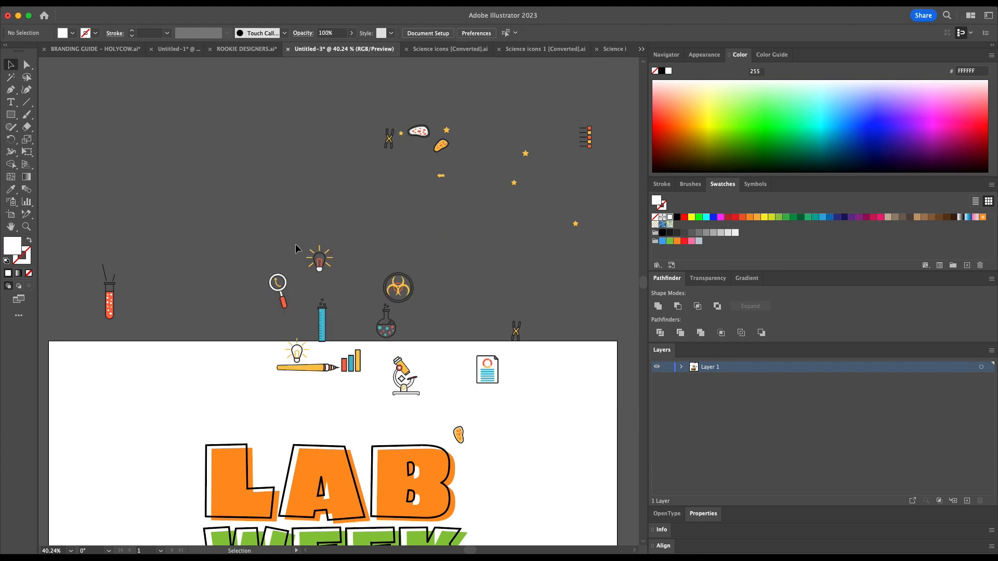
Gather the pasted icons, yellow cell and red test tube into one cluster entirely above the artboard
left_click_drag(410, 372, 526, 397)
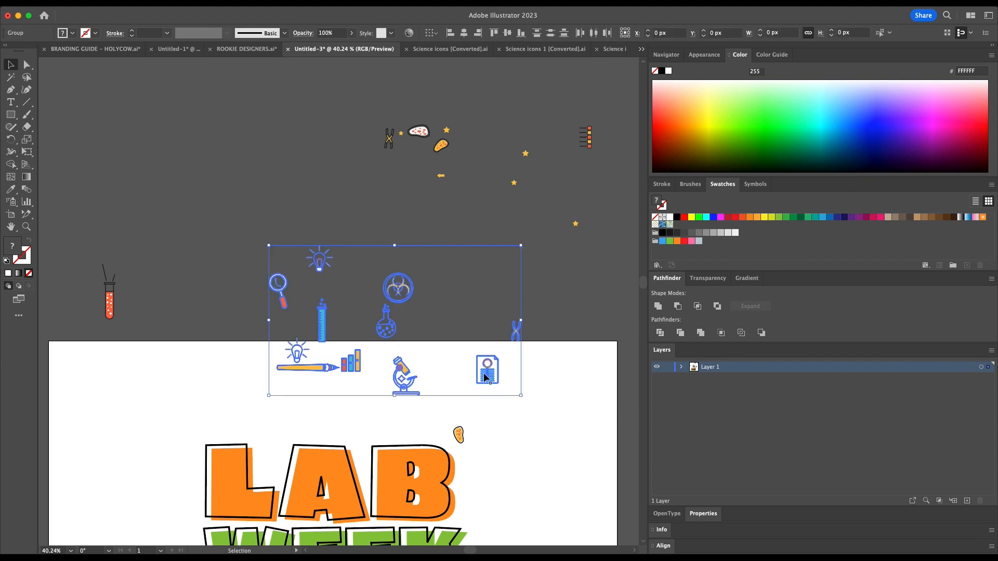
left_click_drag(385, 338, 451, 261)
left_click_drag(460, 435, 516, 256)
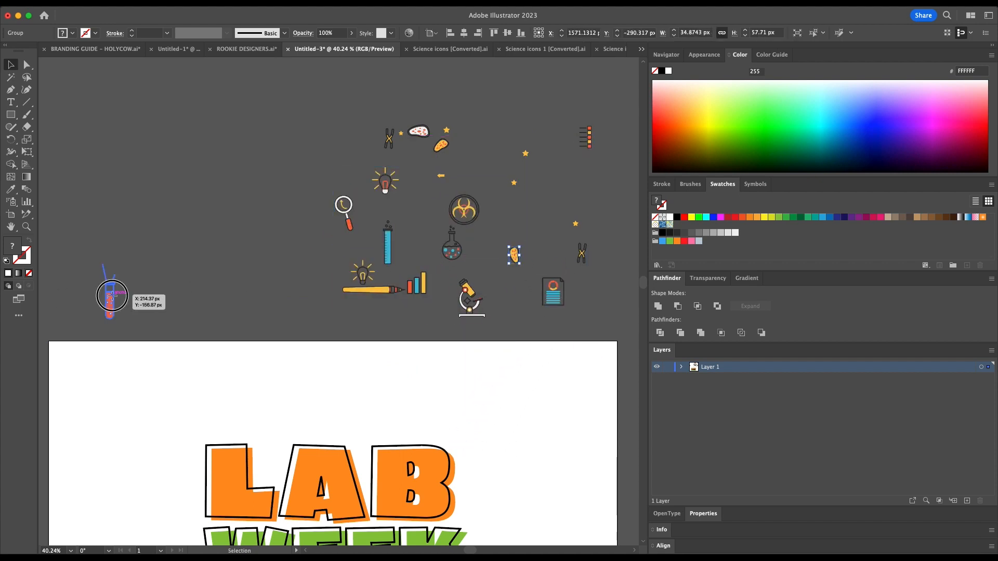
left_click_drag(114, 308, 555, 203)
Scale all the gathered icons up together to about 1672 px wide and 1256 px high
left_click_drag(627, 356, 628, 357)
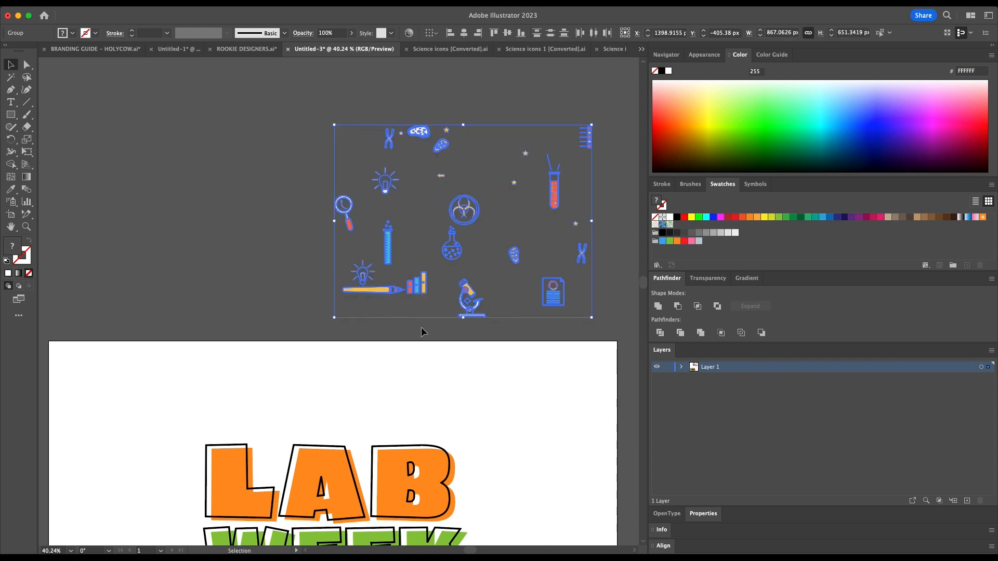
left_click_drag(333, 317, 99, 428)
left_click_drag(399, 396, 384, 318)
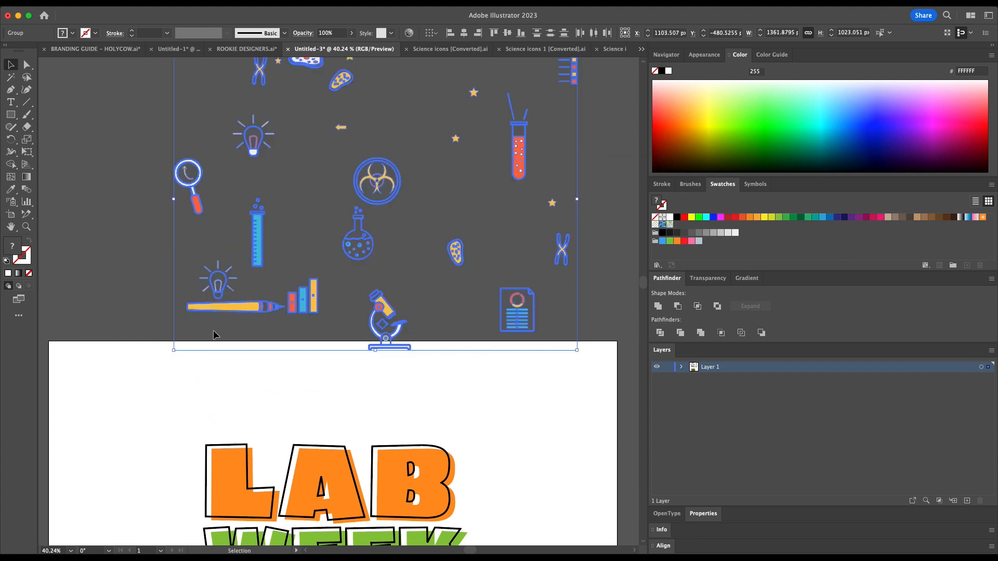
left_click_drag(174, 351, 81, 419)
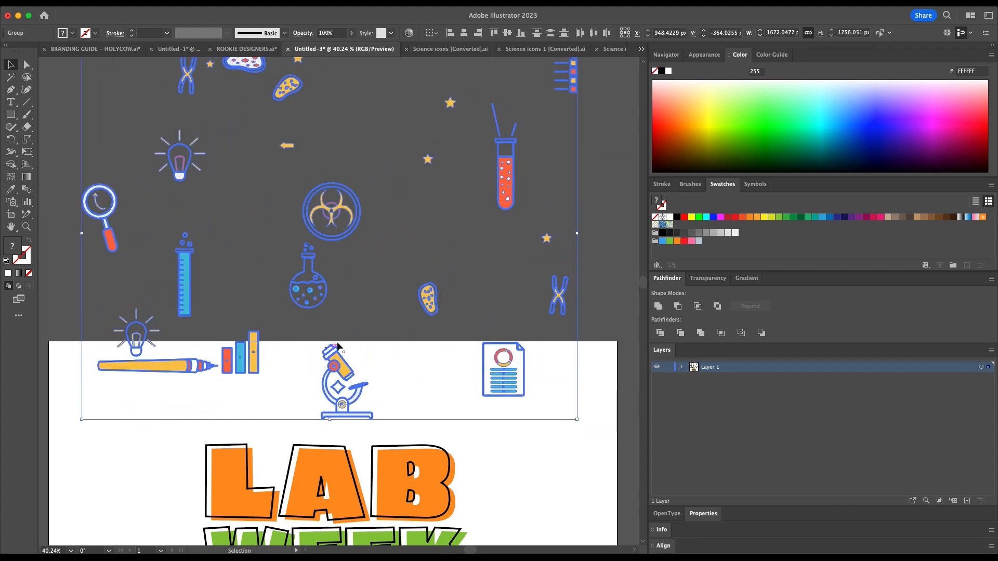
scroll(454, 345, "left", 2)
scroll(454, 344, "right", 4)
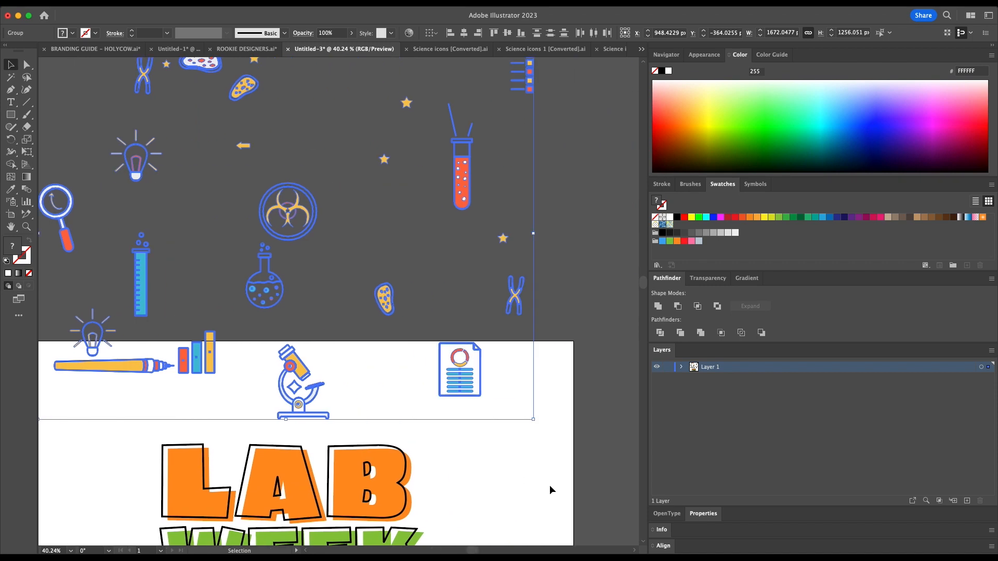
left_click(488, 400)
Move the microscope onto the artboard beside the lower left of WEEK
scroll(491, 382, "left", 1)
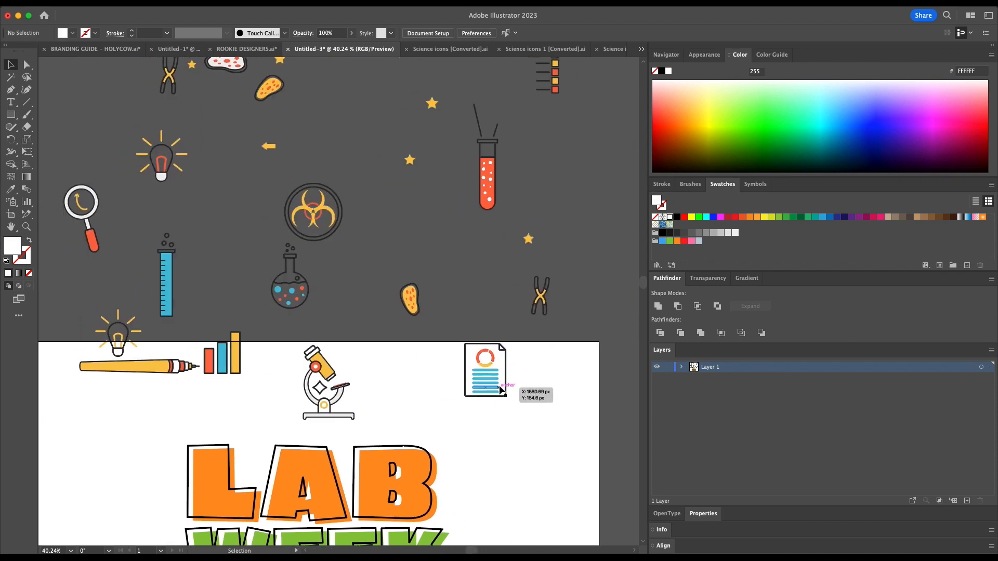
mouse_move(645, 284)
left_mouse_down()
mouse_move(644, 252)
mouse_move(648, 312)
mouse_move(648, 302)
left_mouse_up()
left_click_drag(315, 213, 168, 414)
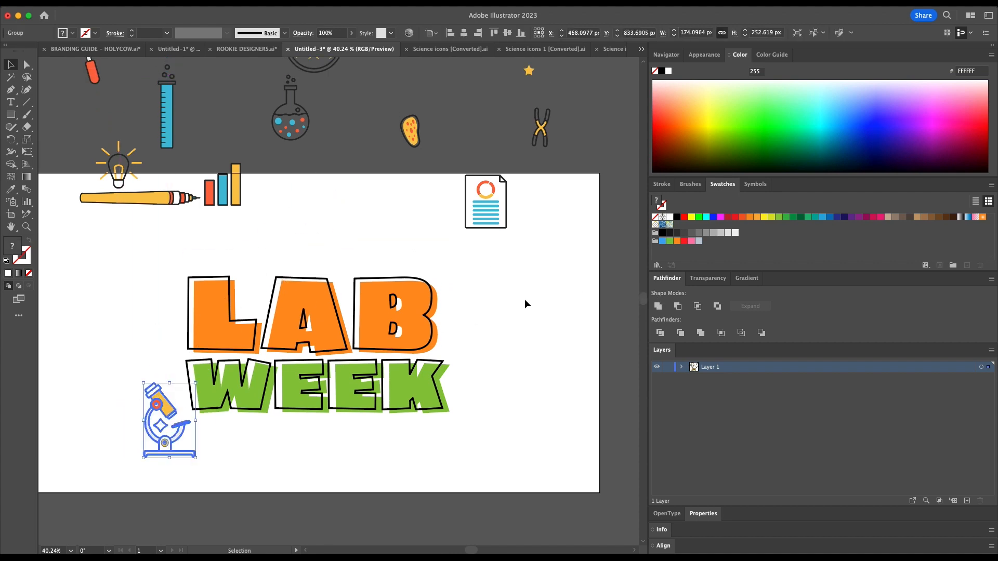
Fill the offset LAB lettering with the red sampled from the bar chart icon using the Eyedropper
left_click(442, 319)
left_click(441, 321)
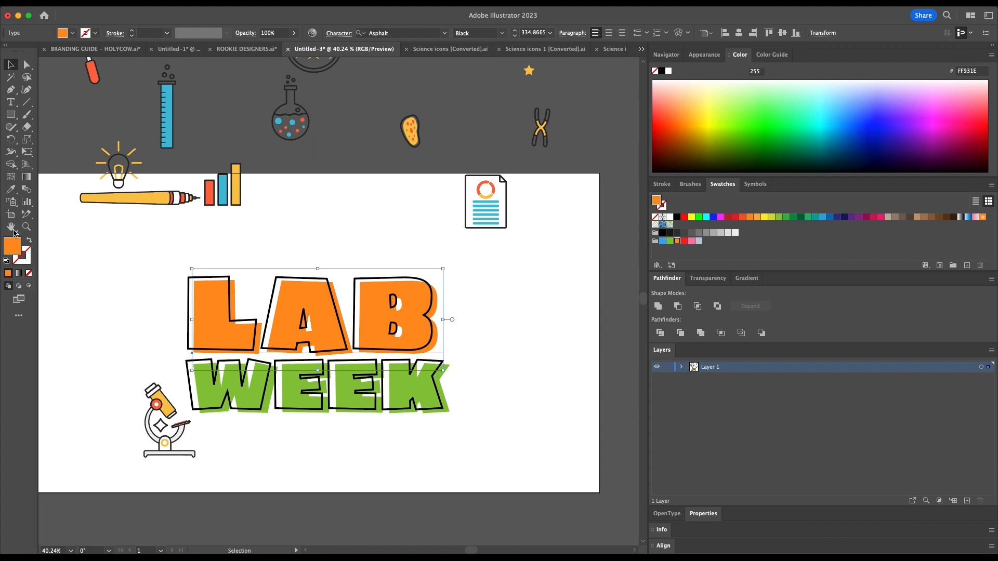
left_click(11, 190)
left_click(209, 192)
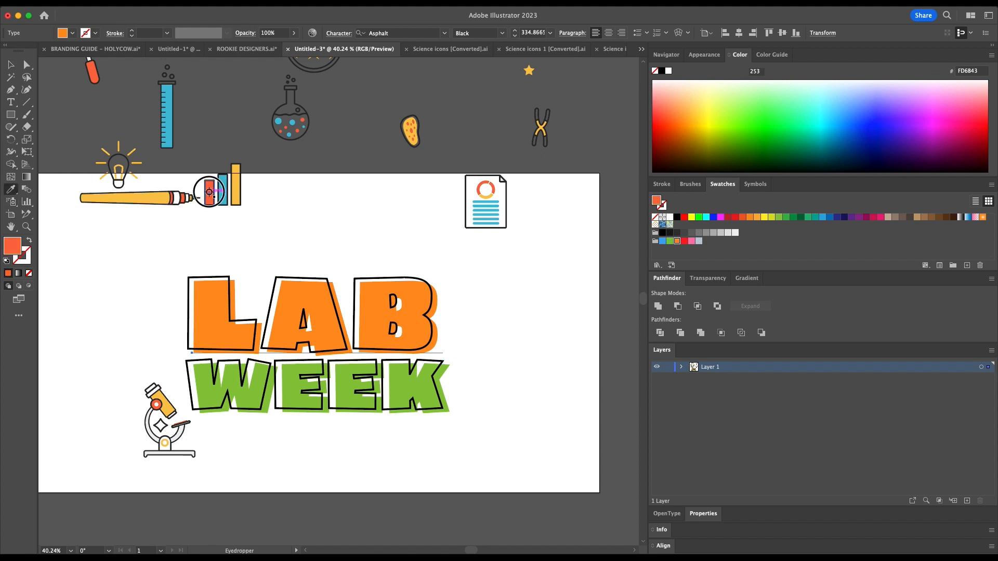
left_click(11, 64)
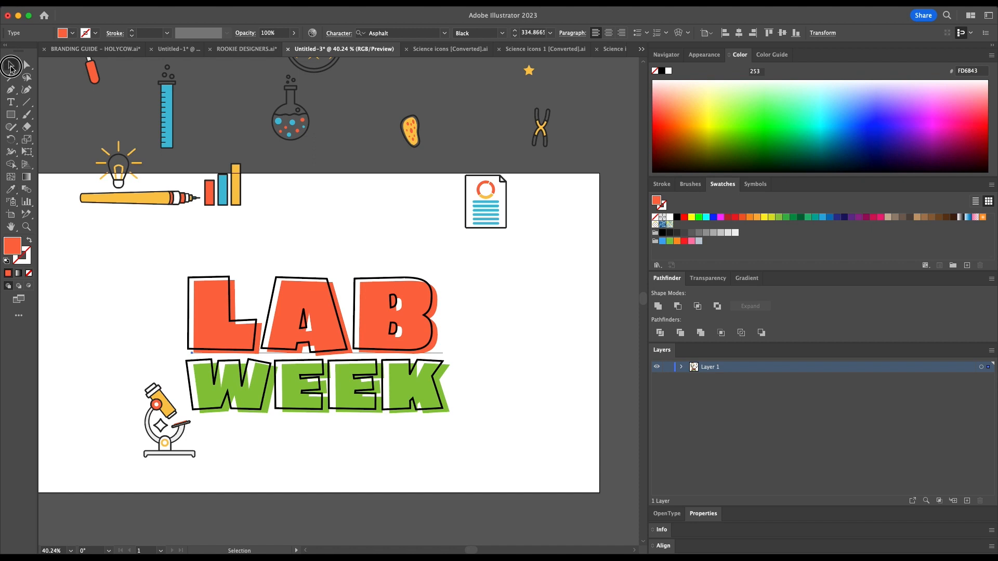
Fill the offset WEEK lettering with the blue sampled from the middle bar of the bar chart icon
left_click(452, 413)
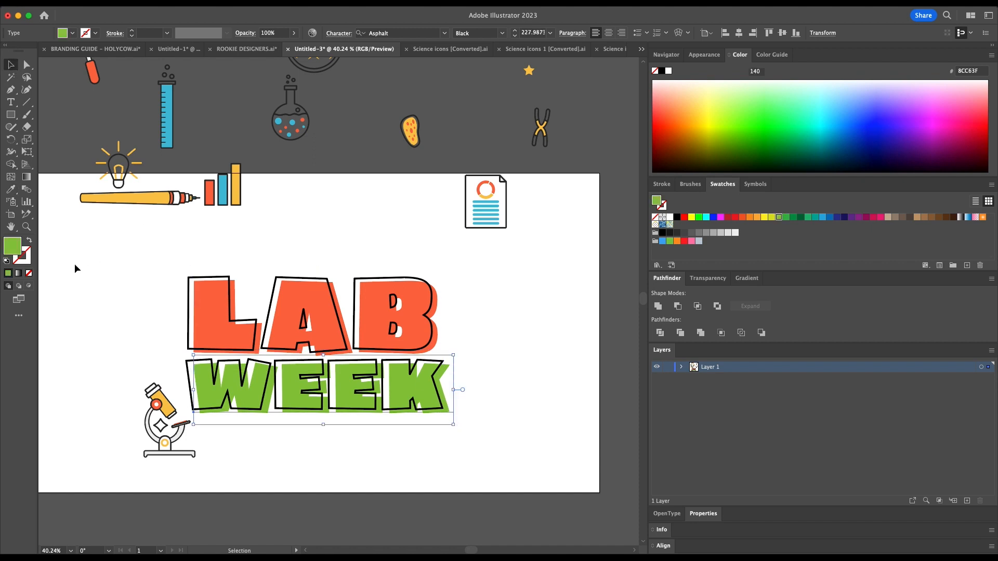
left_click(11, 189)
left_click(238, 190)
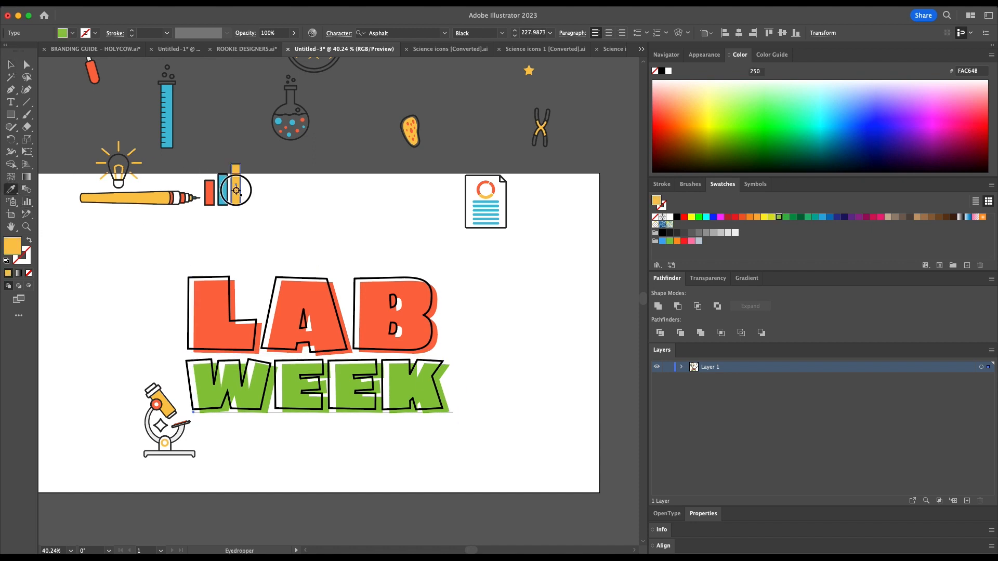
left_click(221, 194)
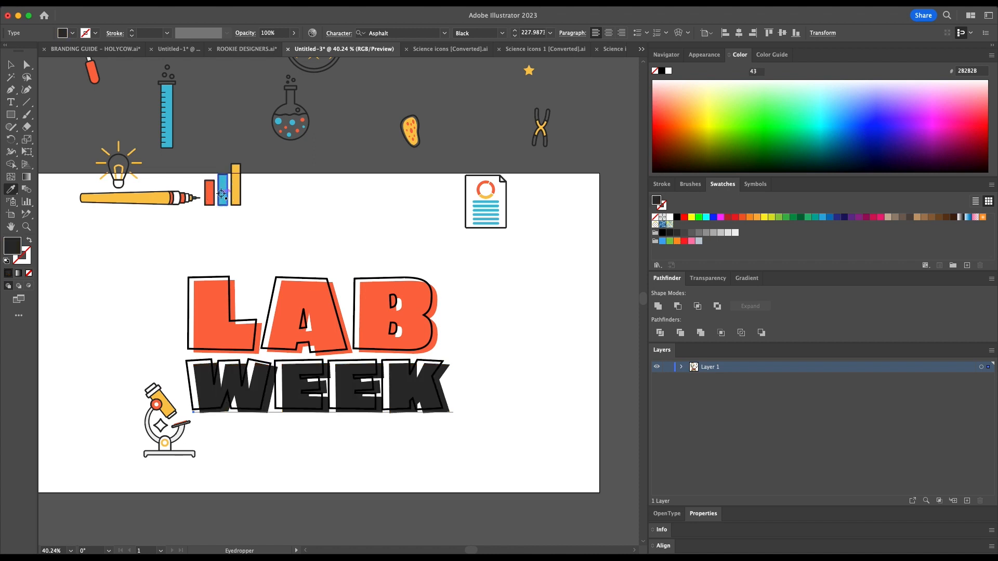
left_click(222, 190)
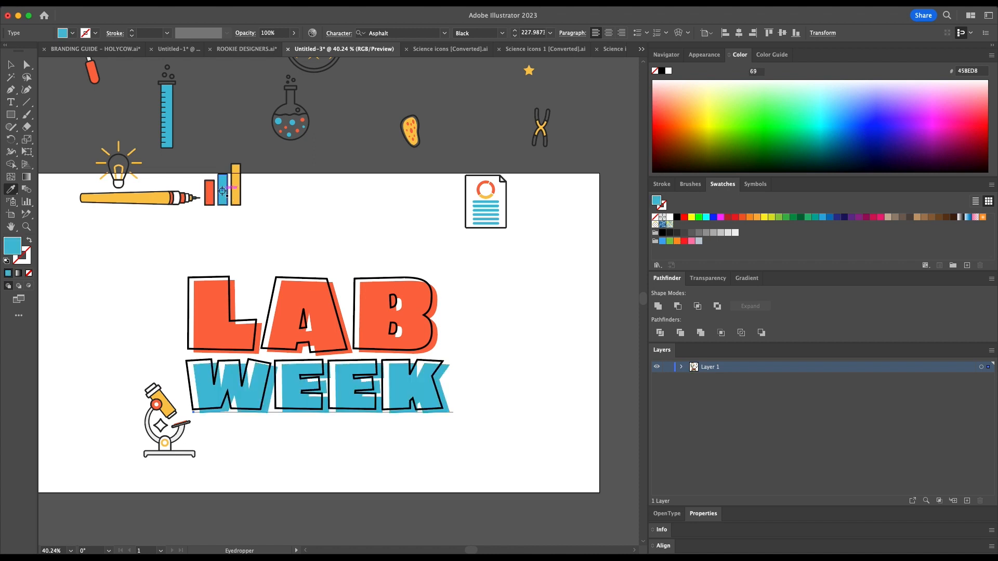
left_click(11, 68)
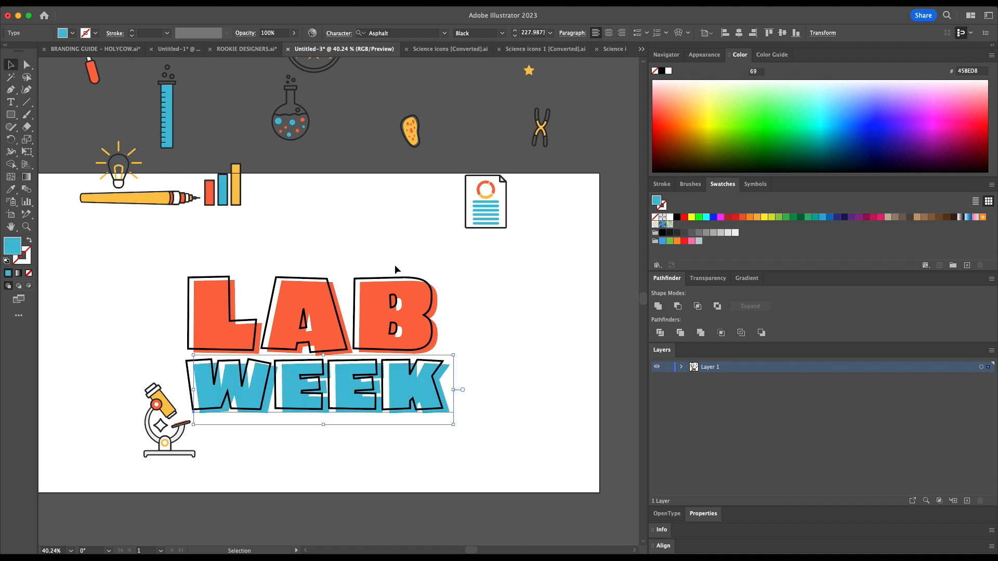
Try the bar chart's yellow as the LAB fill and resample the red bar for it
left_click(321, 295)
left_click(10, 190)
left_click(237, 183)
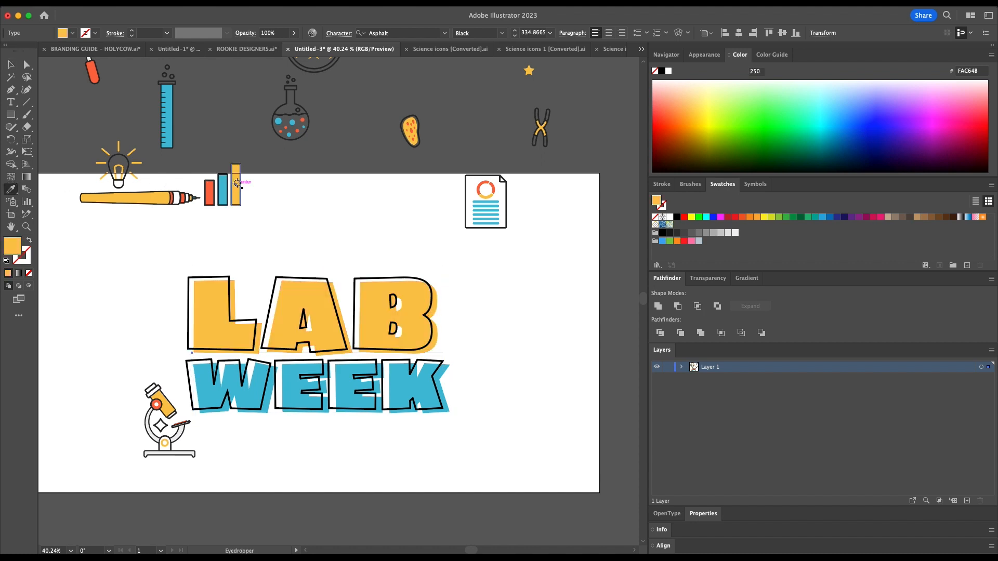
left_click(209, 190)
left_click(210, 188)
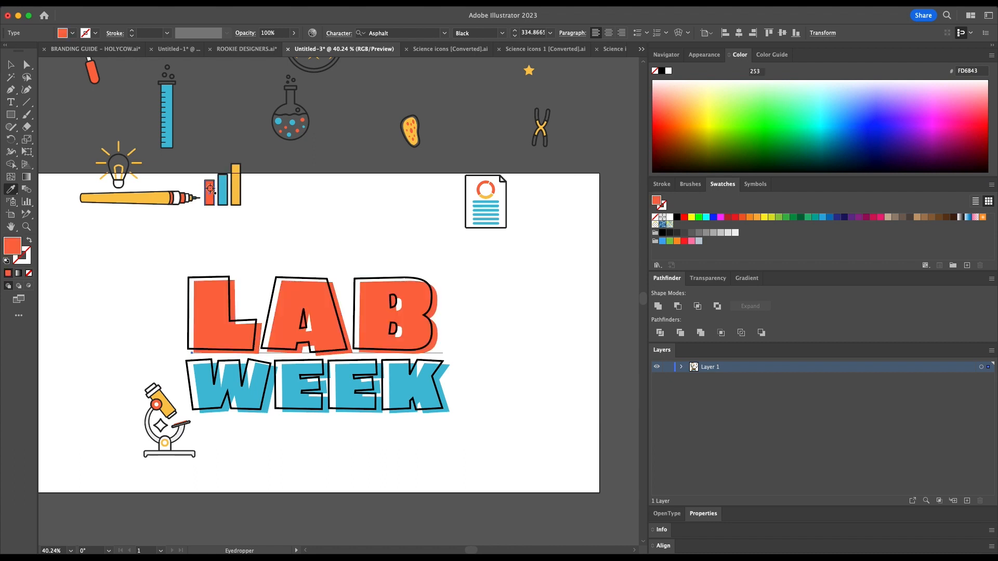
left_click(10, 64)
left_click(390, 231)
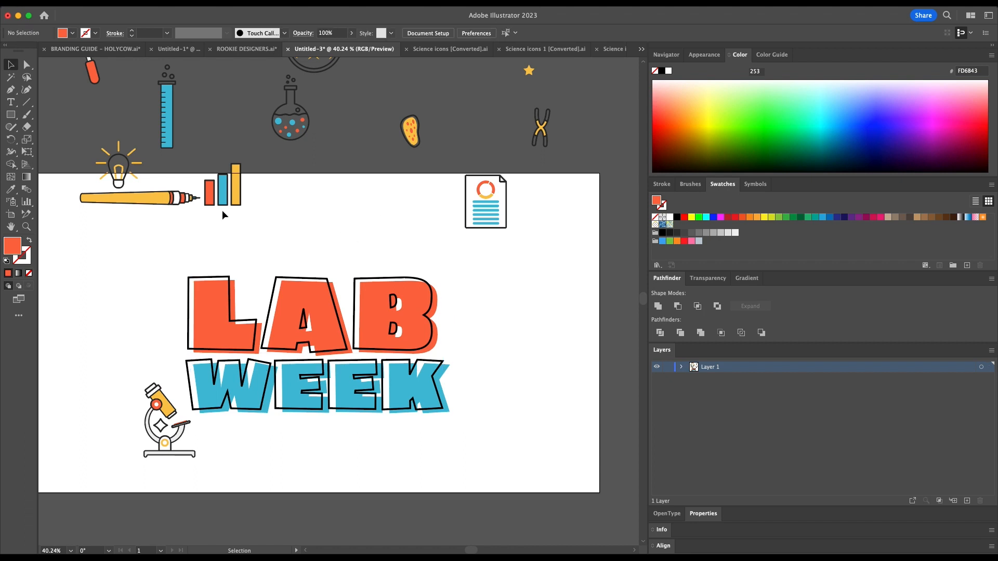
Place the pen below WEEK, the bulb, bar chart and yellow cell above LAB, and the document, chromosome and star right of the lettering
mouse_move(154, 202)
left_mouse_down()
mouse_move(353, 472)
mouse_move(321, 439)
left_mouse_up()
mouse_move(478, 193)
left_mouse_down()
mouse_move(478, 277)
mouse_move(463, 274)
left_mouse_up()
left_click_drag(225, 202, 379, 258)
left_click_drag(120, 171, 307, 251)
left_click_drag(410, 133, 430, 248)
left_click_drag(541, 126, 483, 363)
left_click_drag(529, 70, 456, 328)
left_click_drag(326, 442, 333, 473)
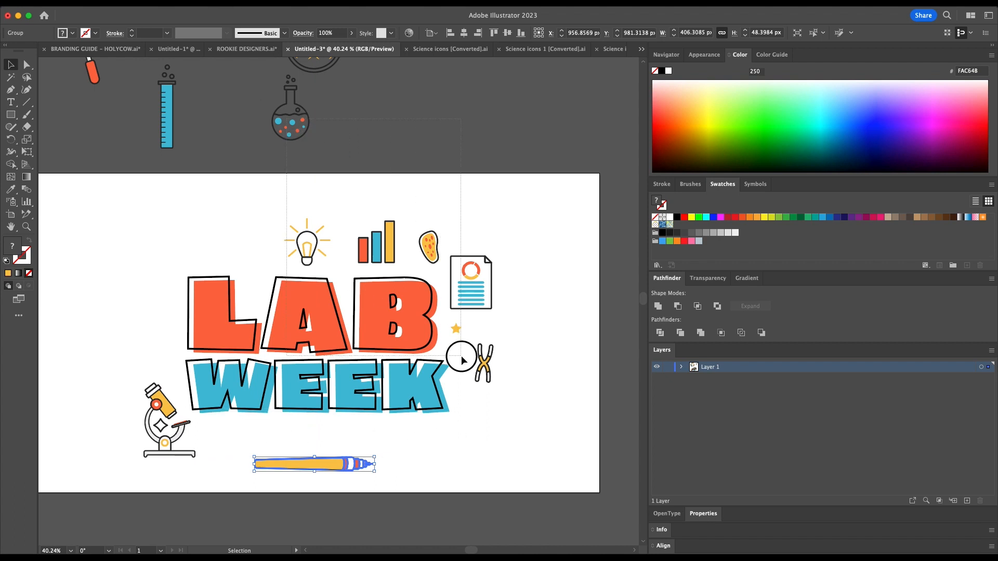
Tilt the round flask clockwise and place it below the chromosome at the lower right of WEEK
left_click_drag(479, 364, 315, 86)
left_click_drag(304, 123, 332, 140)
left_click_drag(351, 173, 436, 235)
left_click_drag(320, 133, 474, 440)
left_click_drag(495, 390, 507, 397)
left_click(544, 384)
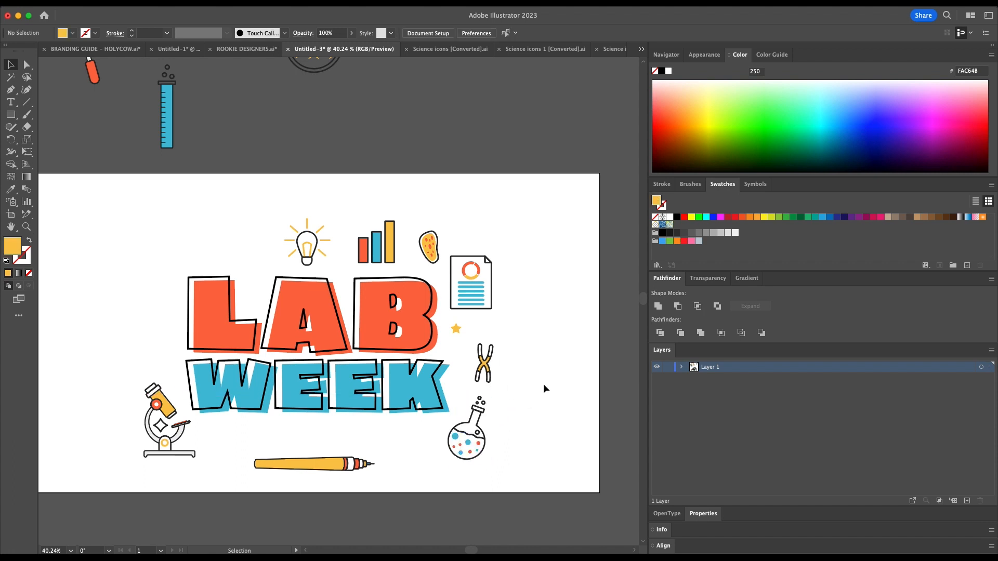
Place the blue measuring tube to the left of LAB and tilt it clockwise
left_click(169, 116)
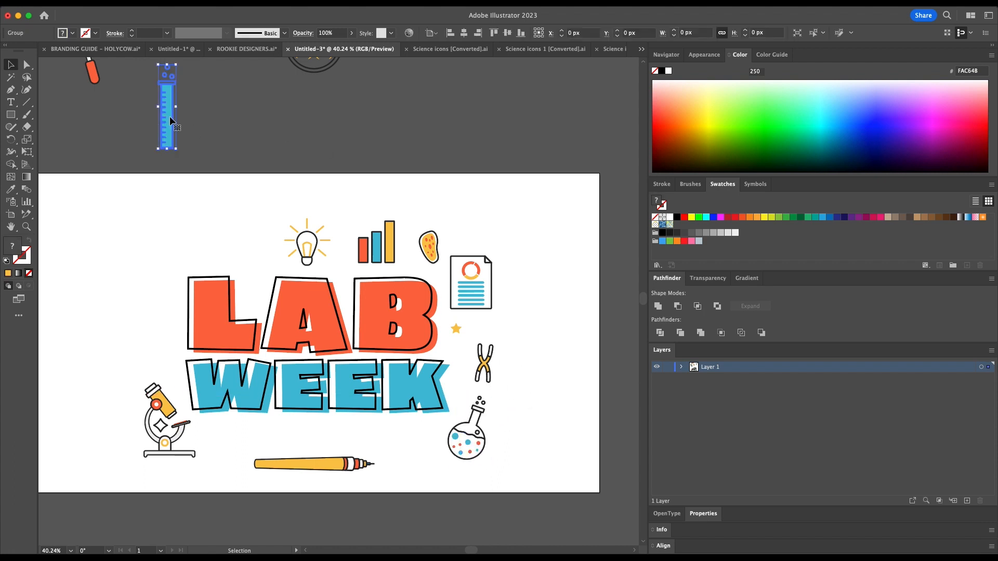
left_click_drag(167, 116, 163, 299)
left_click_drag(175, 238, 187, 245)
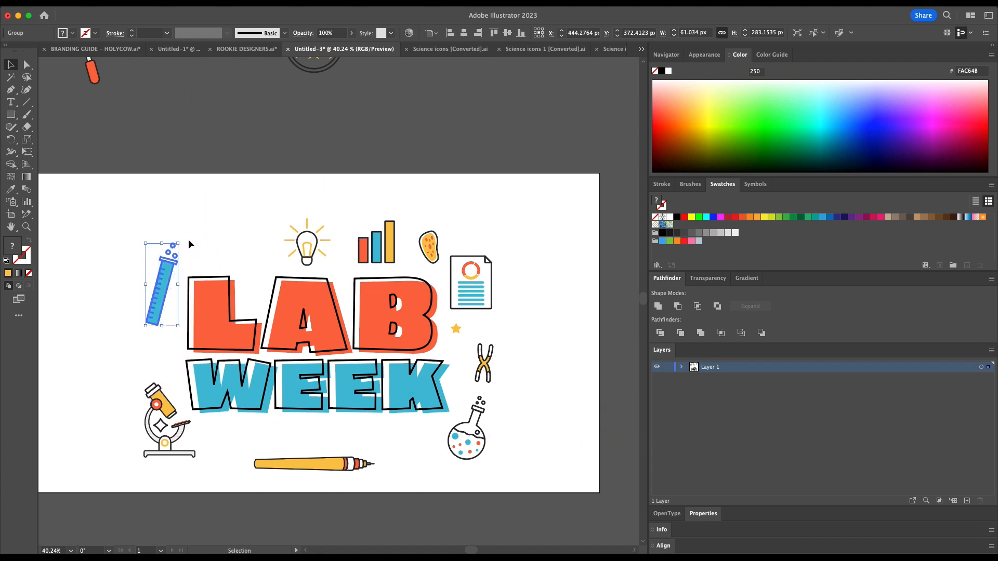
left_click(171, 161)
Place the magnifying glass left of the lettering below the blue tube and rotate it counterclockwise
left_click_drag(93, 73, 255, 281)
left_click_drag(253, 284, 133, 360)
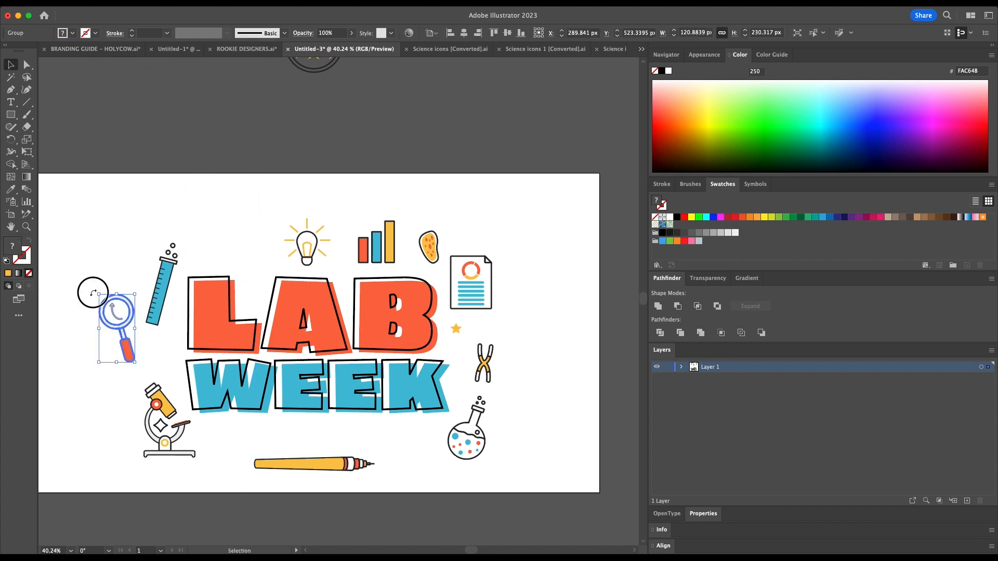
left_click_drag(93, 293, 78, 312)
left_click_drag(139, 346, 144, 358)
Place the biohazard sign to the right of the document and the red test tube below it
scroll(286, 154, "up", 2)
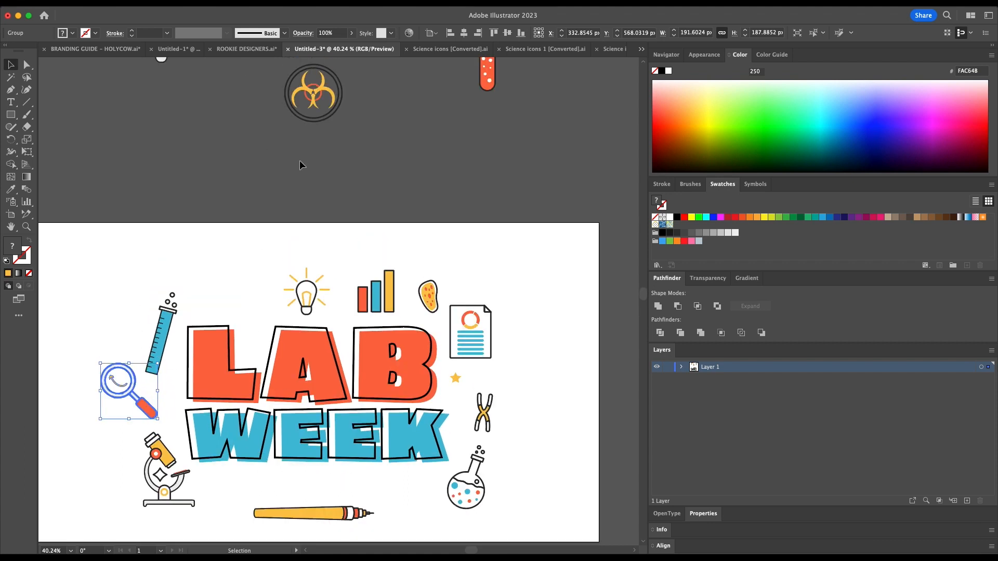
left_click(319, 97)
left_click_drag(318, 95, 547, 304)
left_click_drag(488, 89, 528, 453)
Move the second yellow cell, white cell and second chromosome onto the artboard around the upper left of LAB
scroll(333, 163, "up", 8)
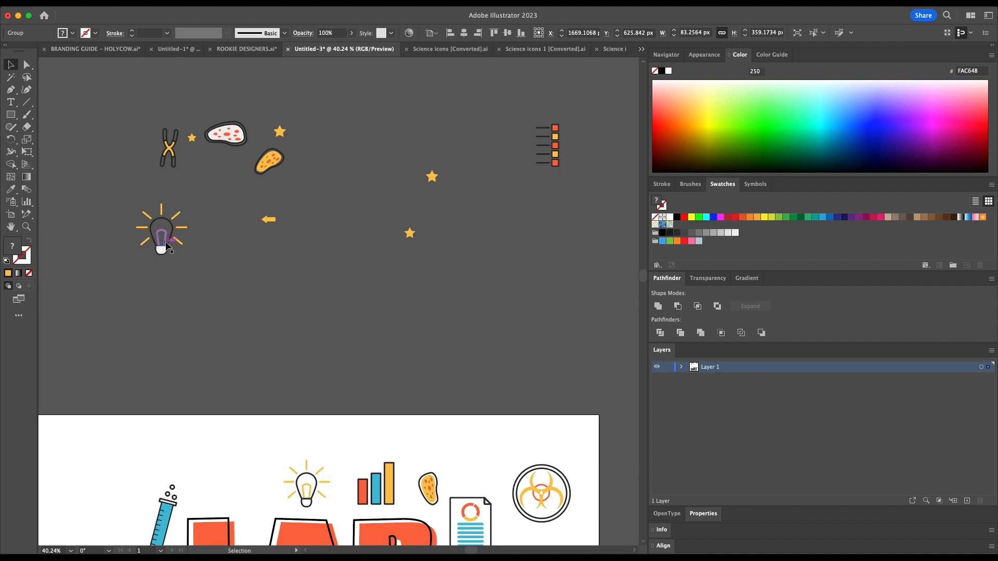
left_click_drag(273, 163, 260, 518)
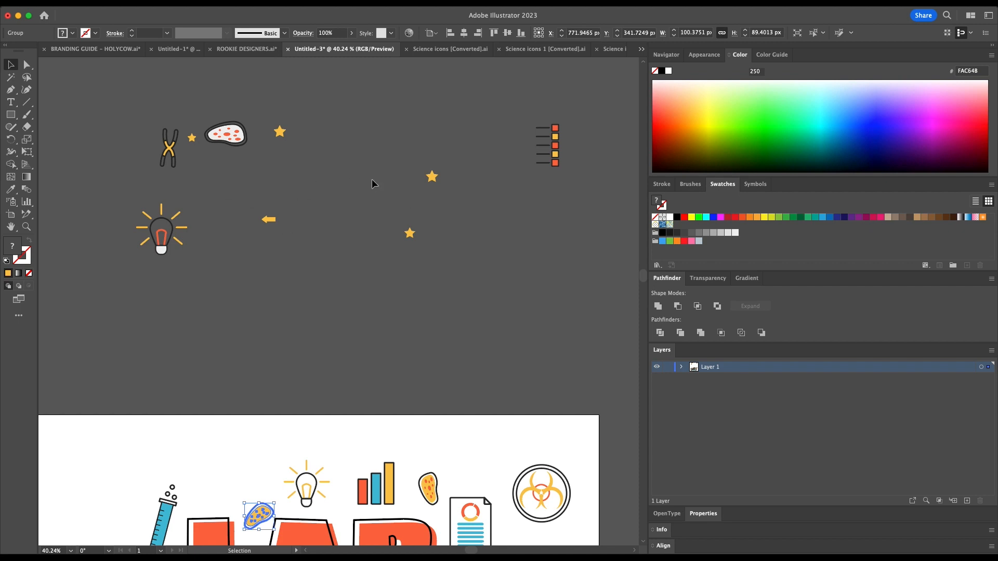
left_click_drag(232, 135, 112, 514)
left_click_drag(170, 150, 220, 476)
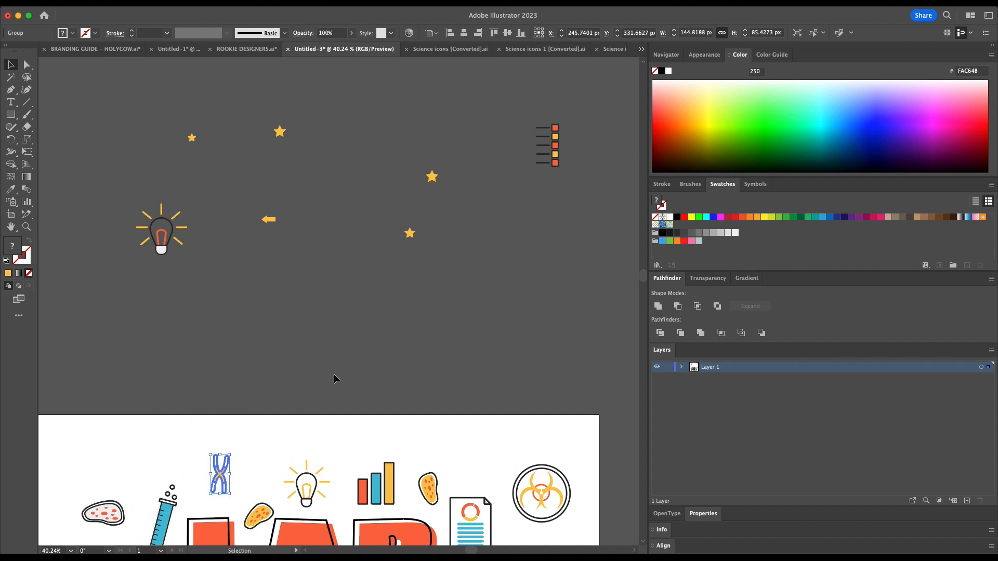
Move the white cell below the magnifying glass and shift the microscope slightly closer to WEEK
left_click_drag(645, 277, 644, 314)
left_click_drag(106, 108, 117, 216)
left_click_drag(169, 277, 179, 281)
Bring the remaining bulb, stars, arrow and coloured-square list icon down to the artboard's upper edge
scroll(378, 177, "up", 5)
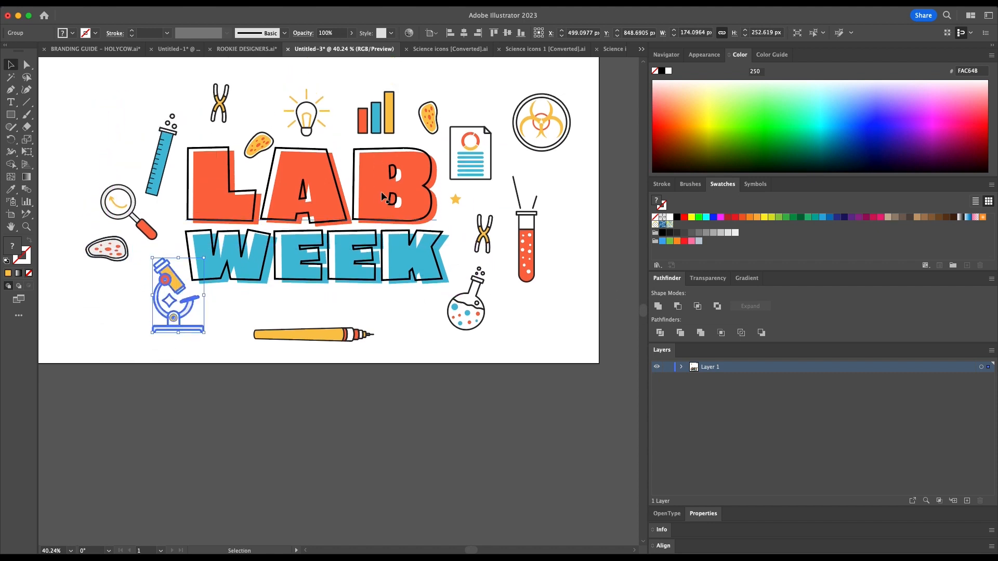
scroll(413, 201, "up", 15)
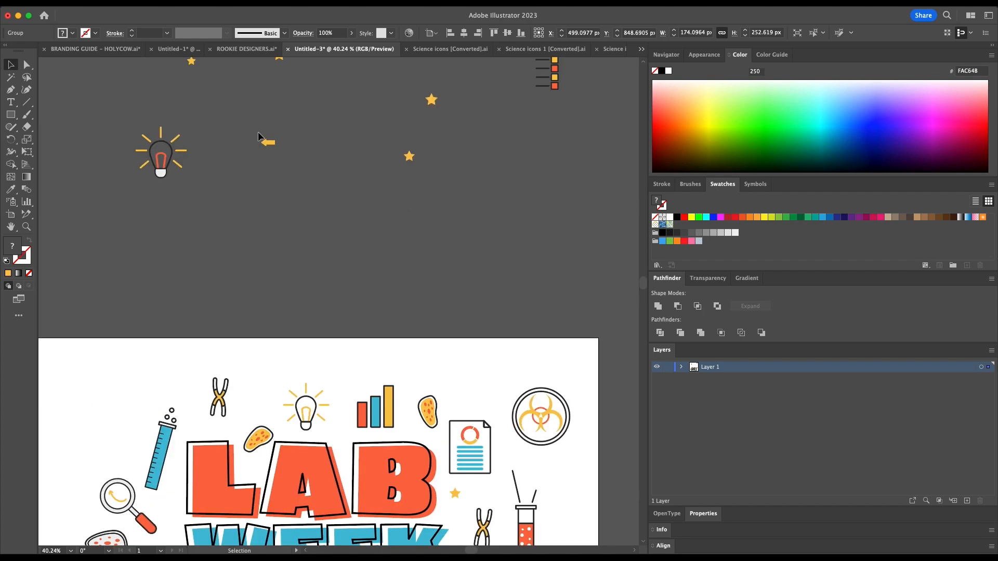
scroll(269, 129, "up", 9)
left_click_drag(151, 172, 429, 345)
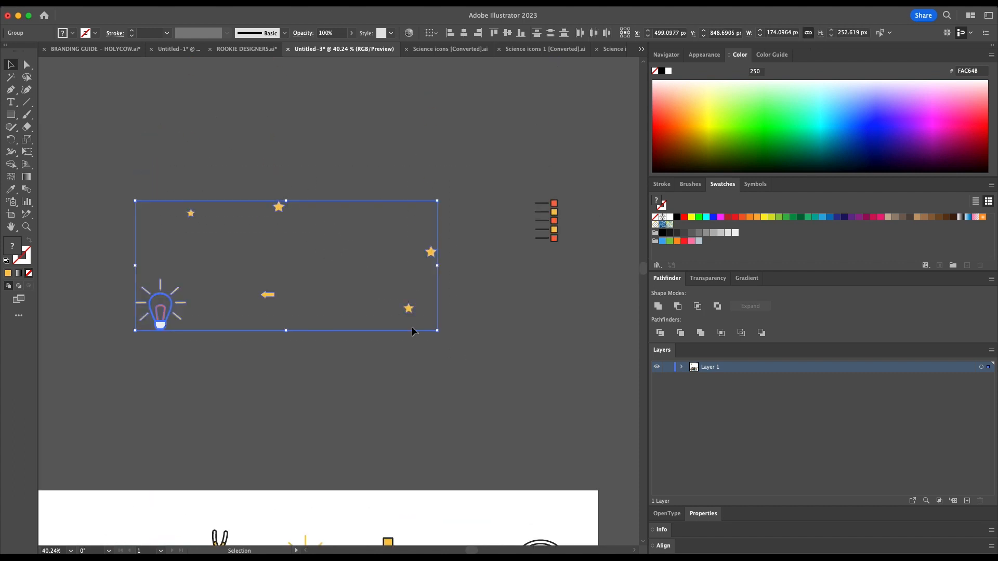
left_click_drag(269, 308, 244, 495)
left_click_drag(555, 213, 495, 492)
left_click_drag(643, 271, 643, 301)
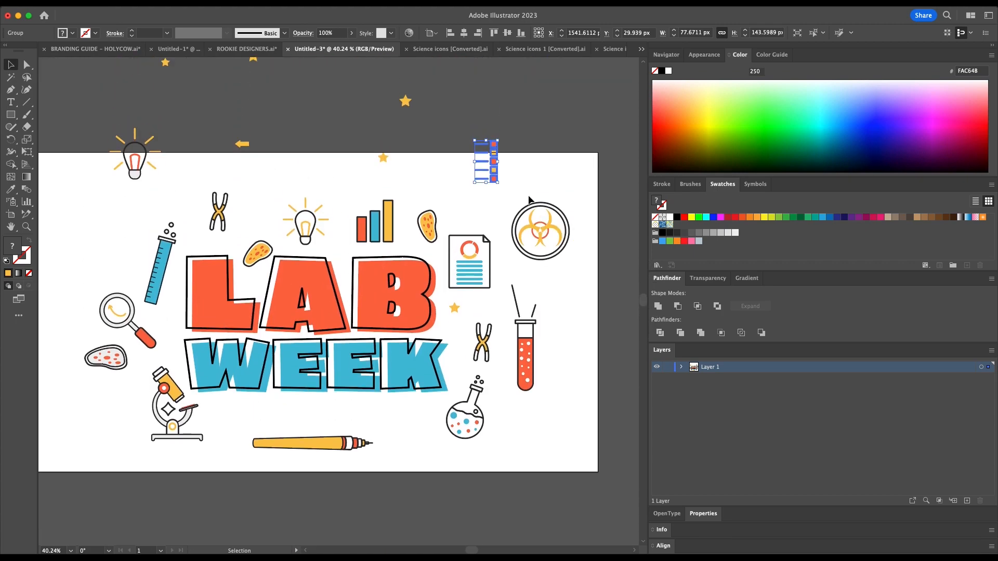
Place the list icon above the shifted document, a star left of LAB, the arrow by the flask and the red-filament bulb above the blue tube
left_click_drag(489, 174, 466, 216)
mouse_move(472, 266)
left_mouse_down()
mouse_move(488, 304)
mouse_move(485, 275)
left_mouse_up()
left_click_drag(410, 107, 172, 338)
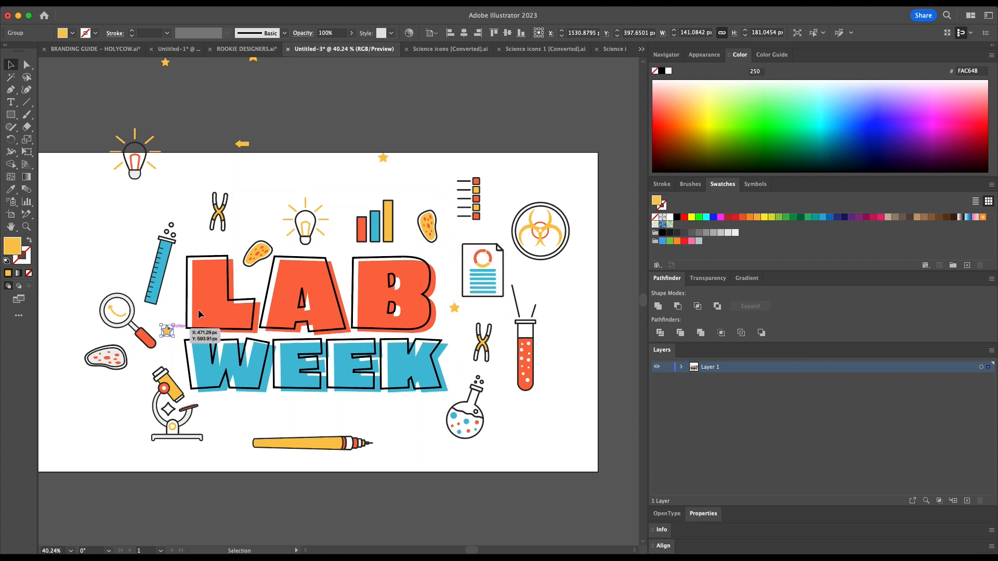
left_click_drag(244, 144, 504, 409)
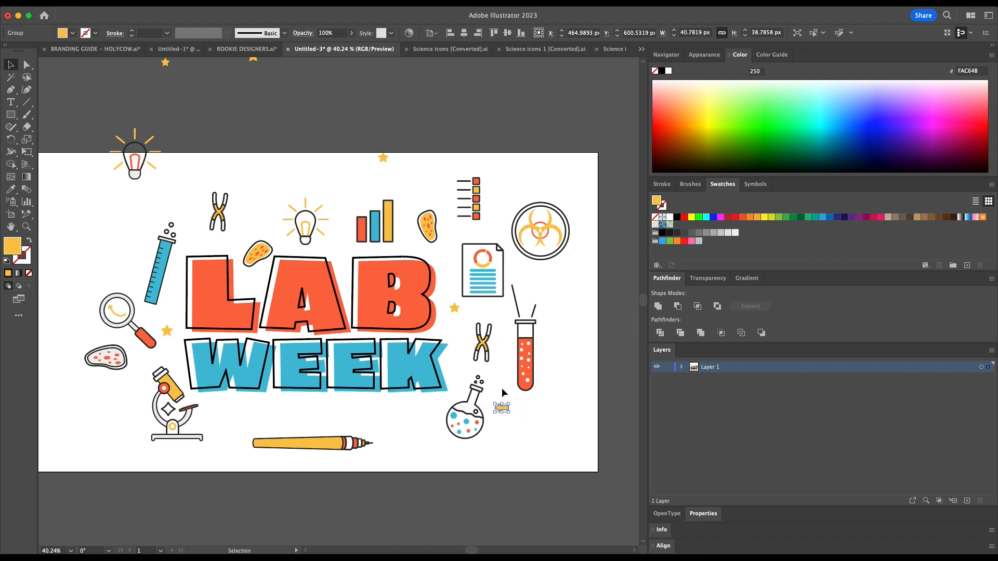
left_click_drag(154, 148, 155, 221)
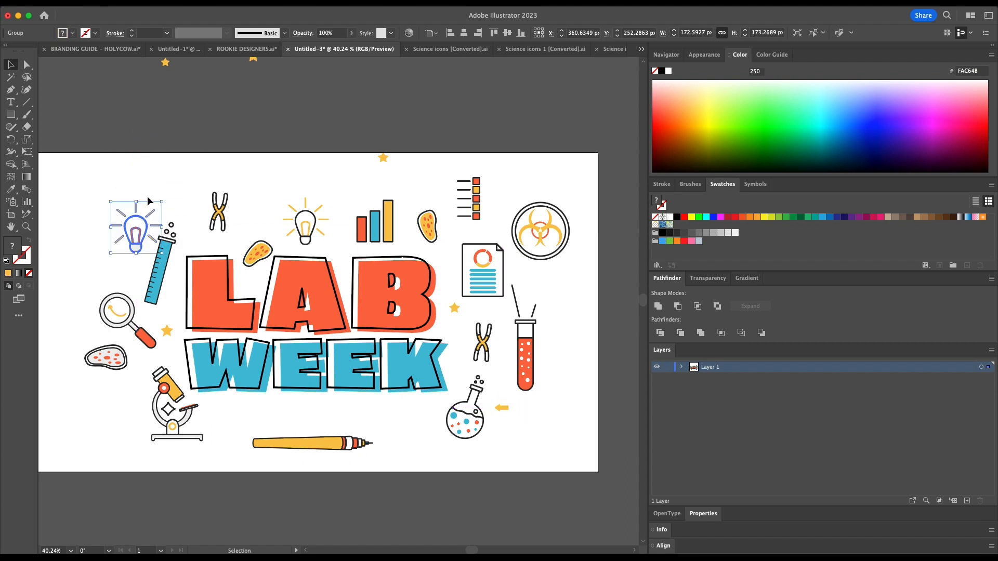
Tilt the red-filament bulb counterclockwise and place the three loose stars by the blue tube, the microscope and the bar chart
left_click_drag(111, 198, 121, 228)
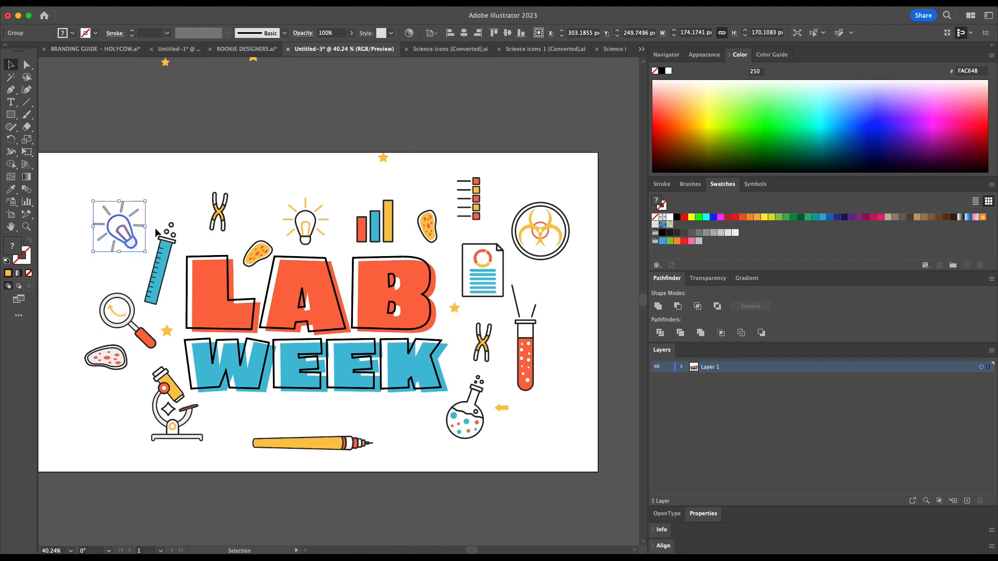
left_click_drag(165, 62, 189, 231)
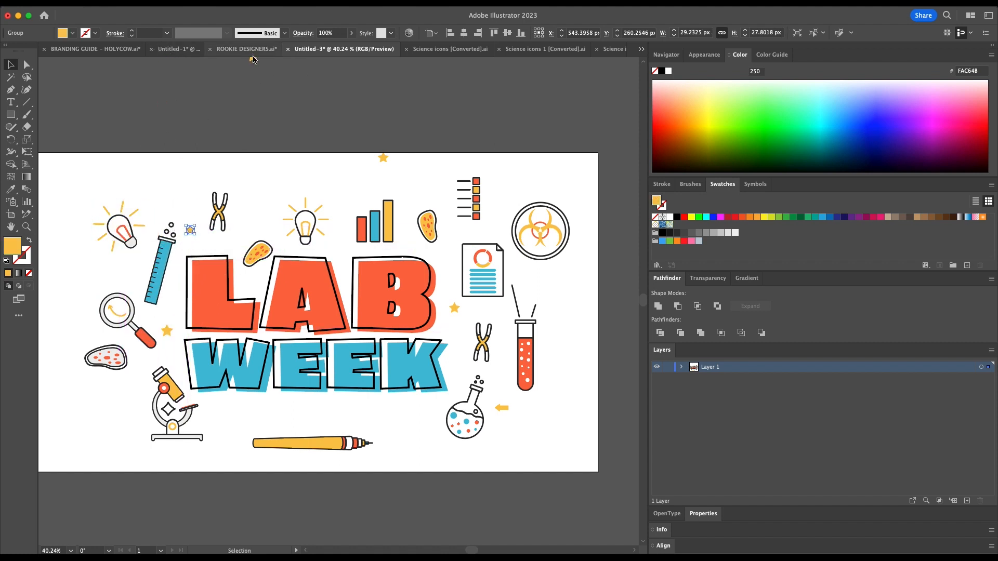
left_click_drag(254, 58, 127, 418)
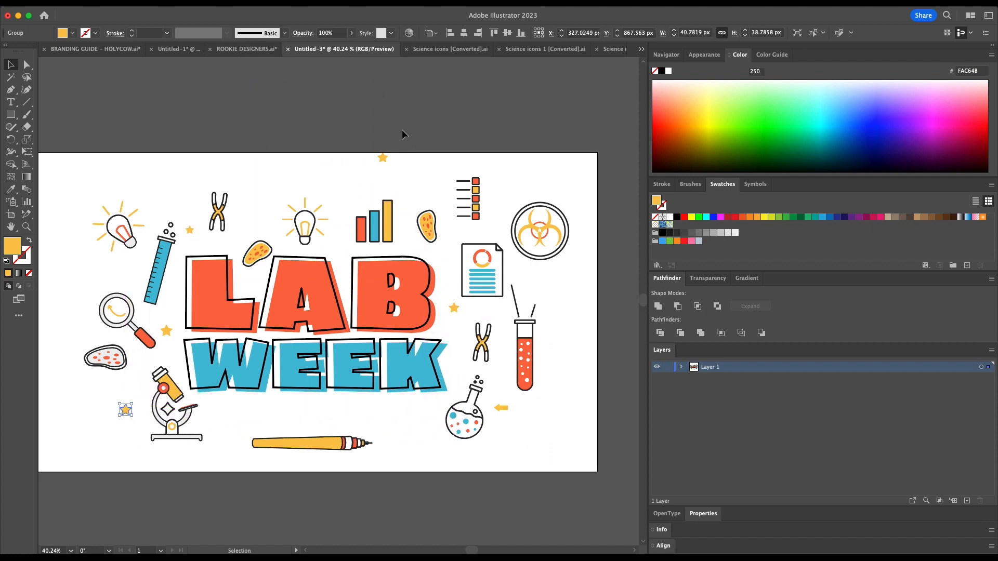
left_click_drag(382, 157, 343, 208)
Shift the flask slightly up and left, and the yellow pen slightly up and right beneath WEEK
scroll(643, 303, "up", 5)
scroll(645, 260, "down", 7)
scroll(655, 307, "up", 1)
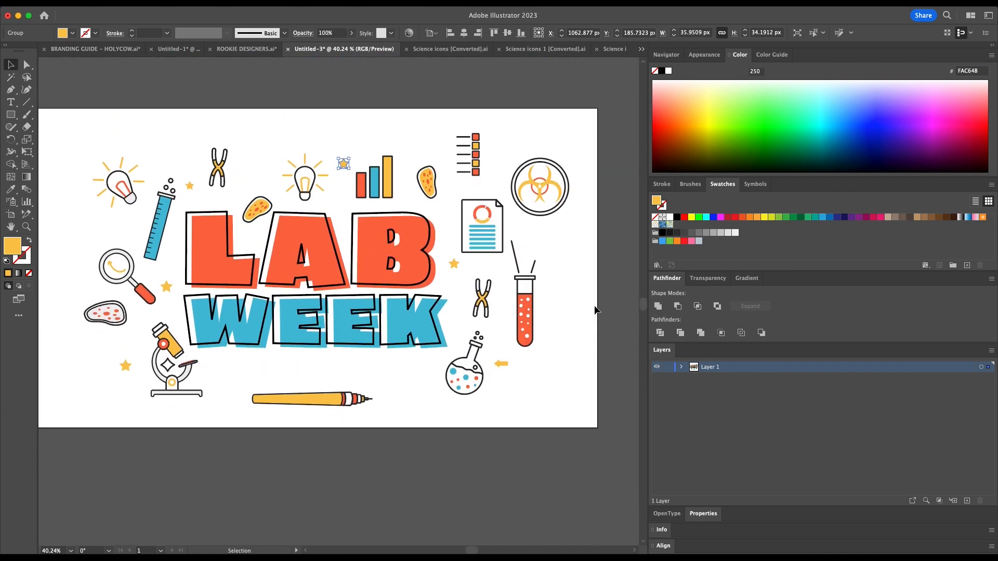
left_click_drag(466, 372, 459, 367)
left_click_drag(326, 404, 322, 403)
Tilt the red test tube clockwise and nudge the biohazard, document and red-filament bulb icons inward
left_click(521, 342)
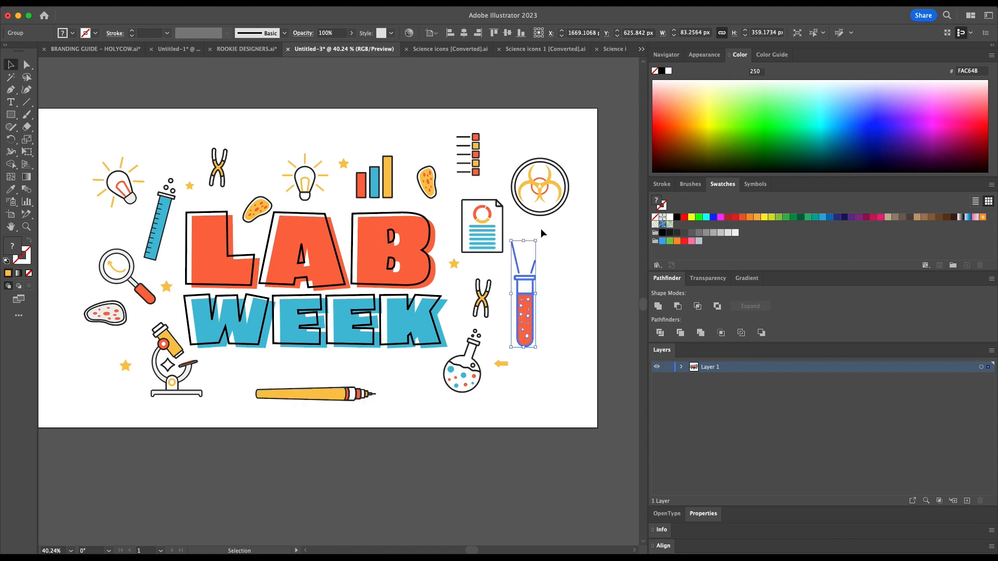
left_click_drag(539, 233, 546, 240)
left_click_drag(542, 190, 533, 179)
left_click_drag(502, 224, 497, 228)
left_click_drag(125, 195, 139, 184)
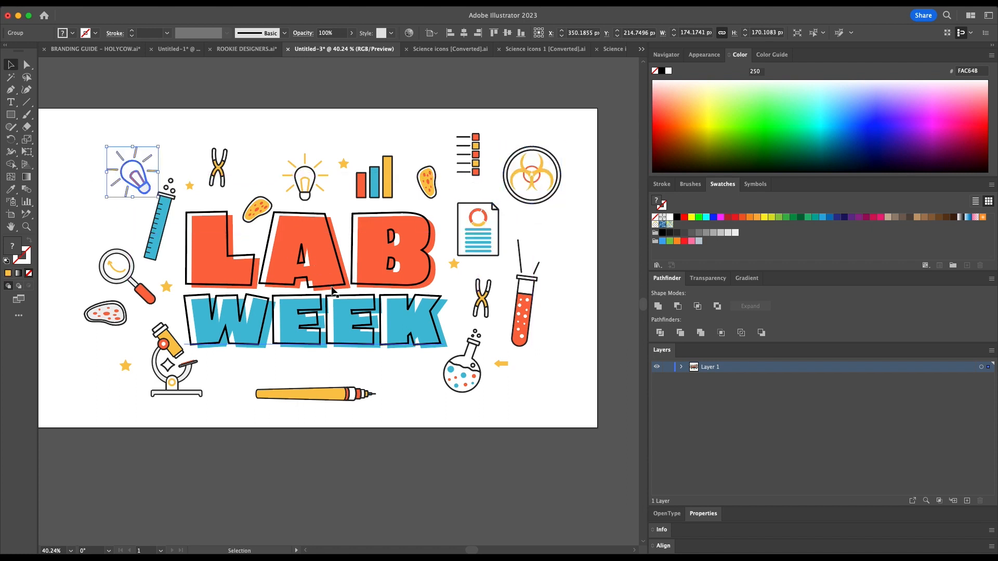
Nudge the yellow pen to the right and rotate the microscope about 10° counterclockwise
left_click_drag(334, 396, 338, 394)
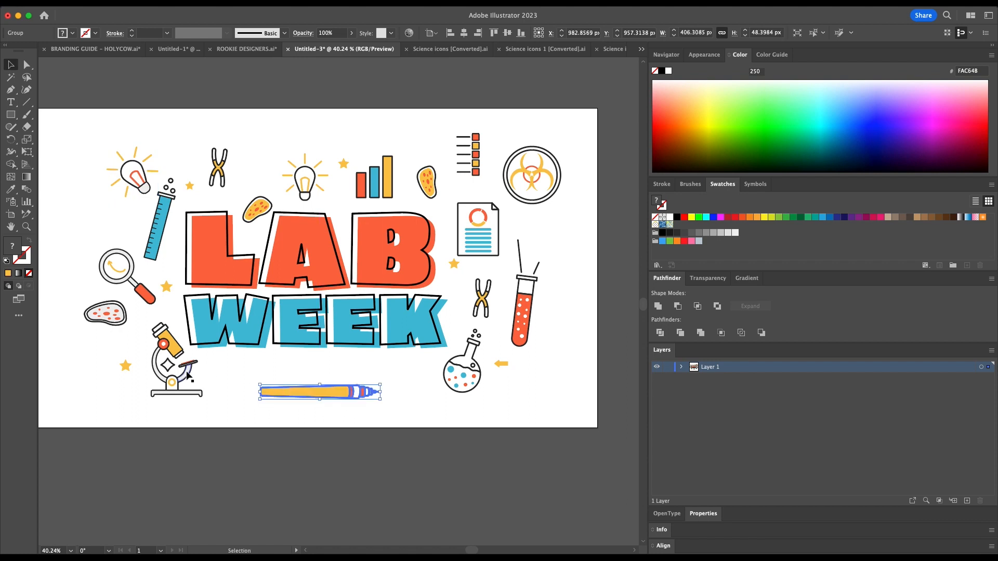
left_click(194, 370)
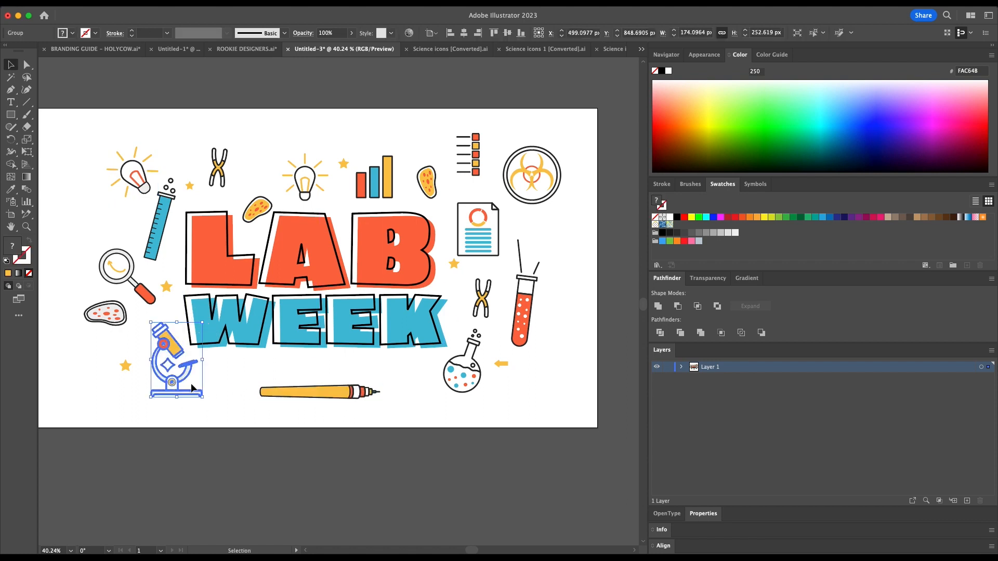
left_click_drag(206, 319, 199, 313)
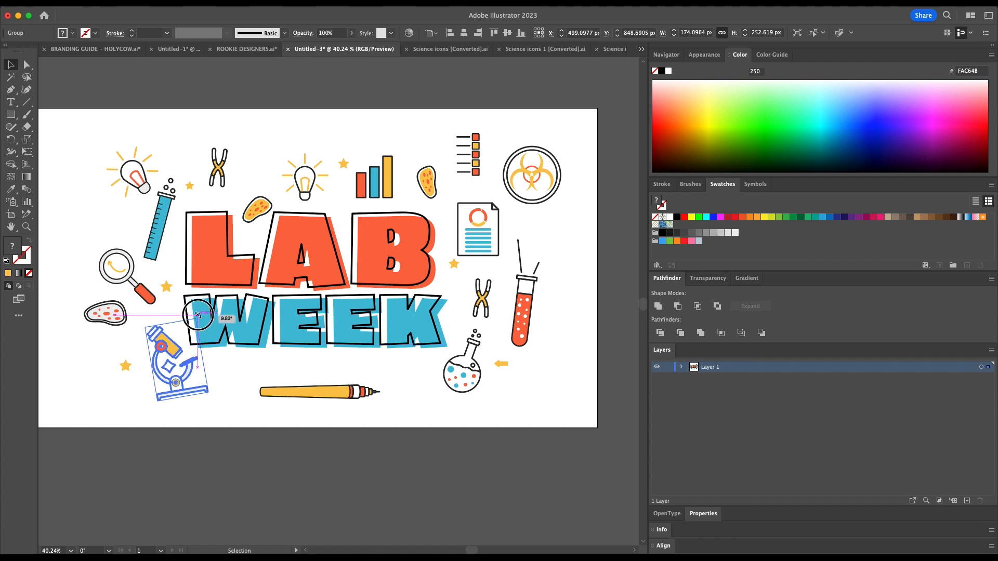
left_click(178, 378)
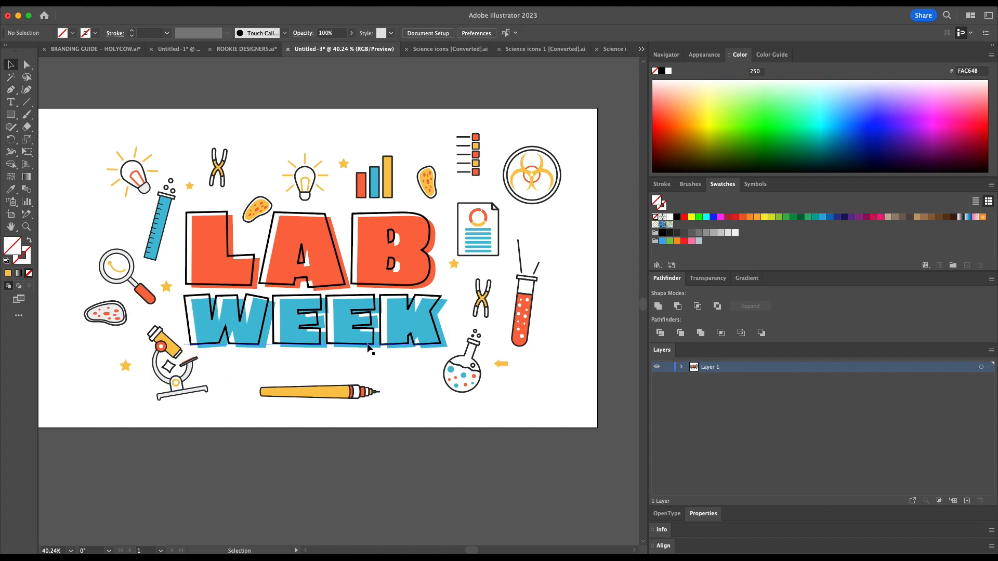
Shift the blue WEEK lettering slightly left and add a placeholder text line above the artboard
left_click_drag(449, 352, 446, 352)
left_click(11, 102)
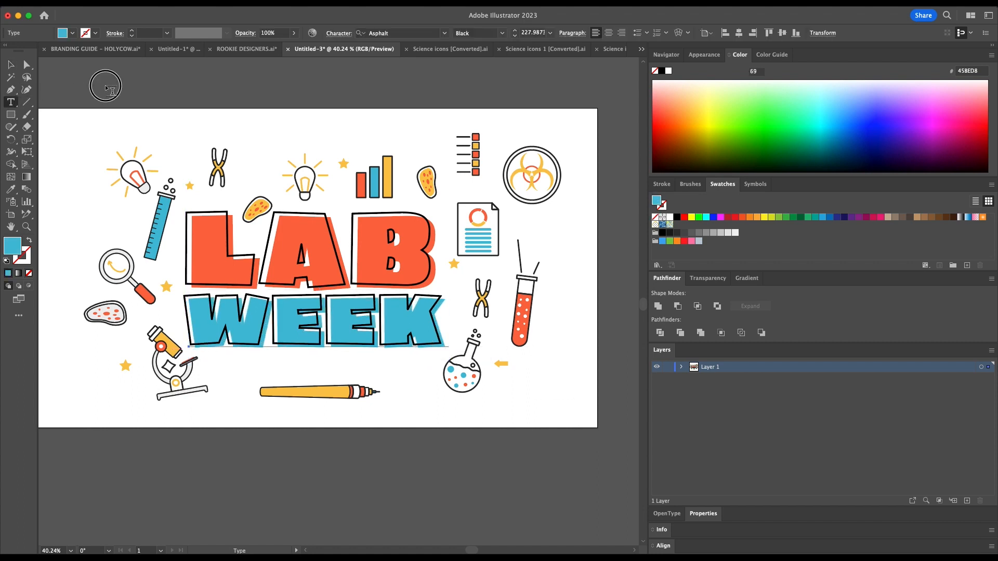
left_click(106, 86)
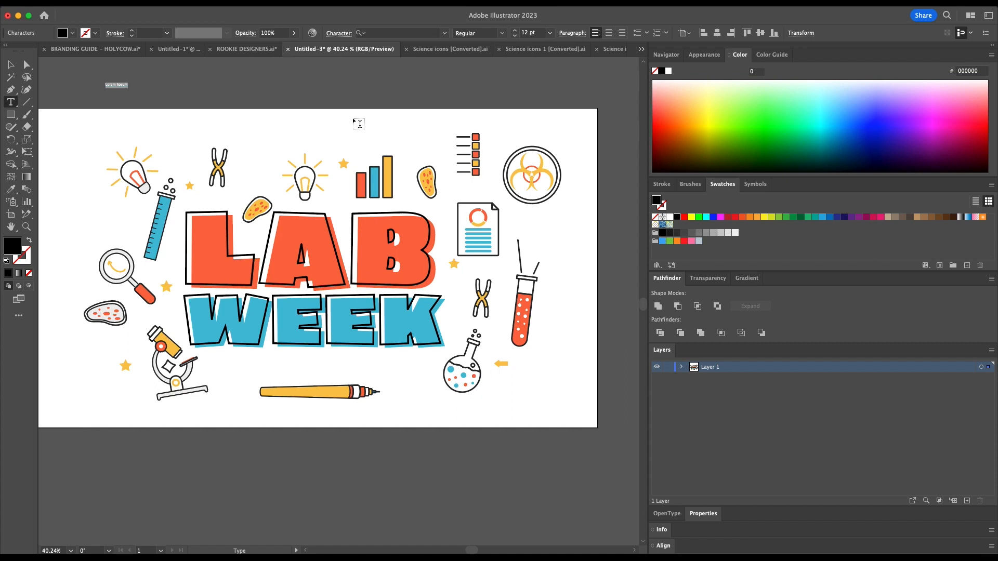
Move the coloured-square list icon to the left of the blue tube, tilted counterclockwise
left_click(10, 63)
left_click(481, 146)
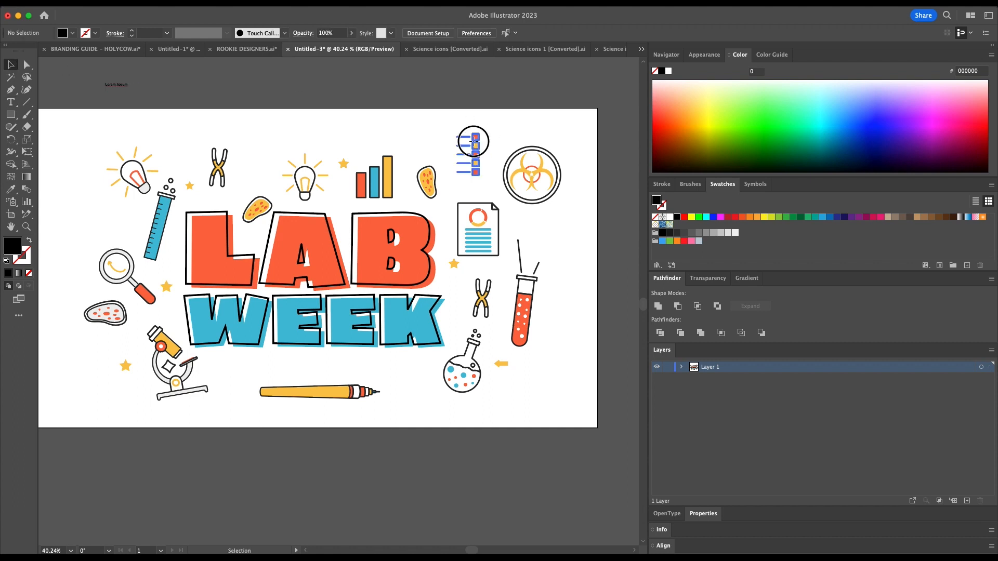
left_click_drag(482, 123, 96, 223)
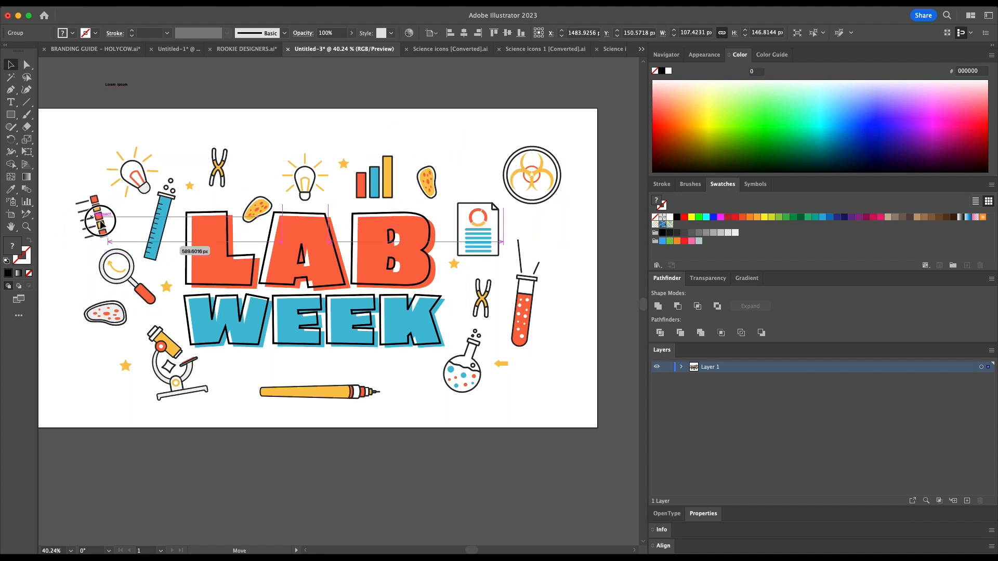
left_click(340, 452)
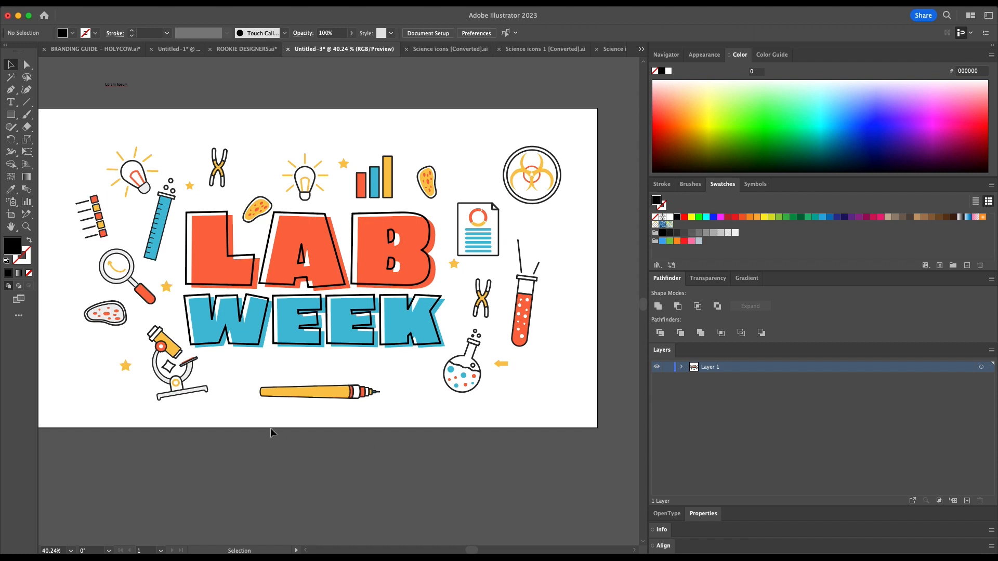
scroll(270, 428, "left", 2)
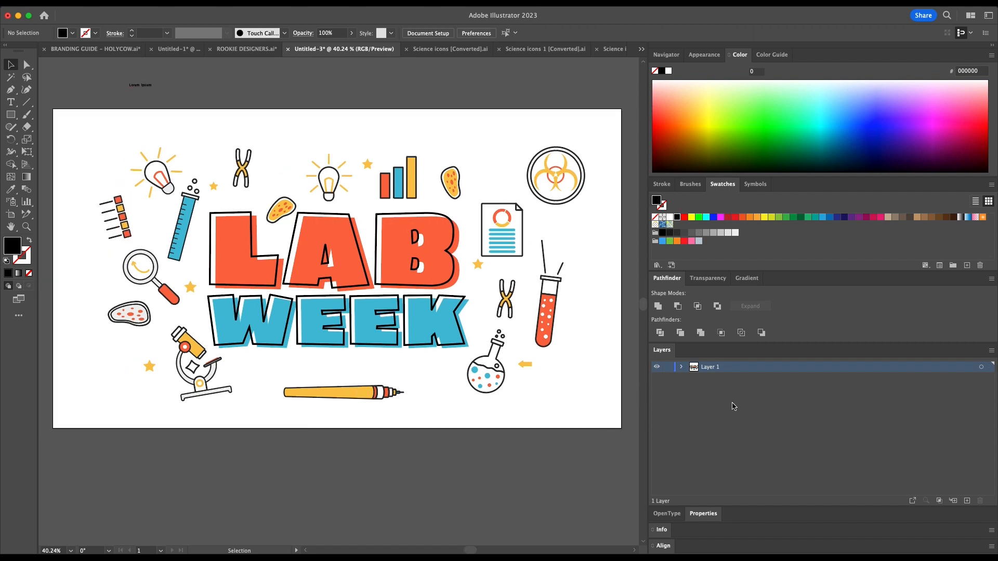
Create a new layer beneath Layer 1 and nudge the red LAB lettering up by about 2 px
left_click(966, 501)
left_click_drag(743, 369, 747, 397)
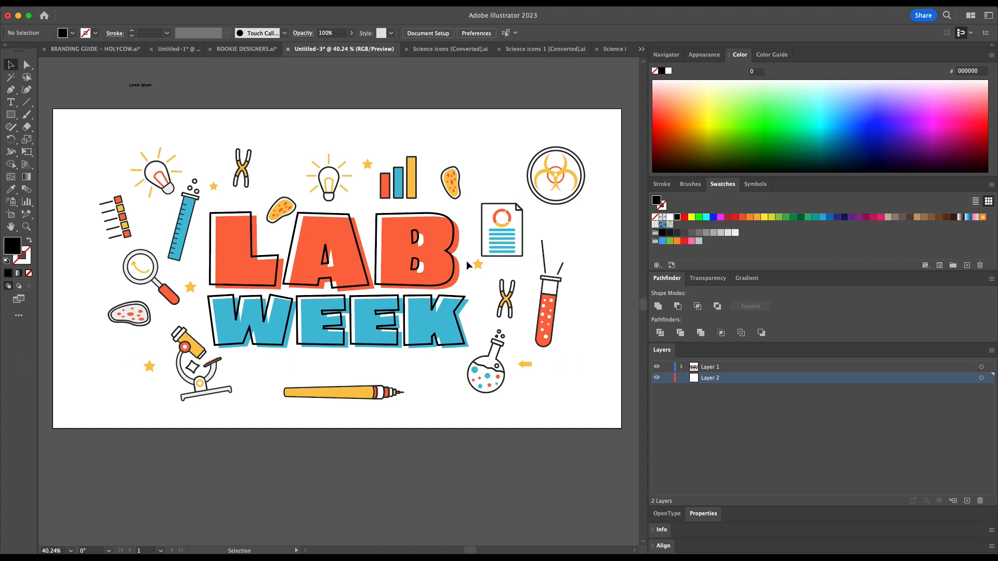
left_click_drag(461, 271, 461, 271)
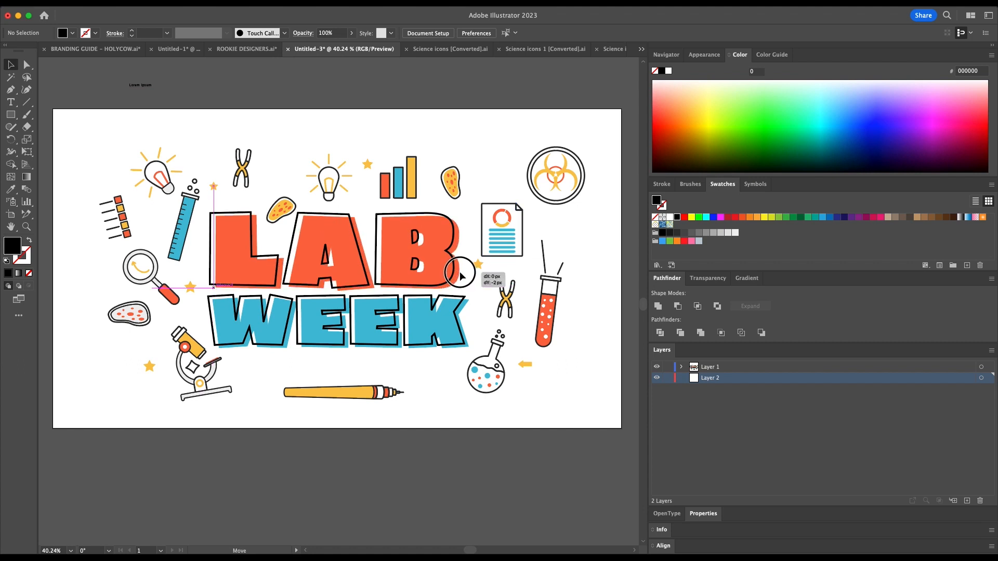
left_click_drag(461, 272, 461, 271)
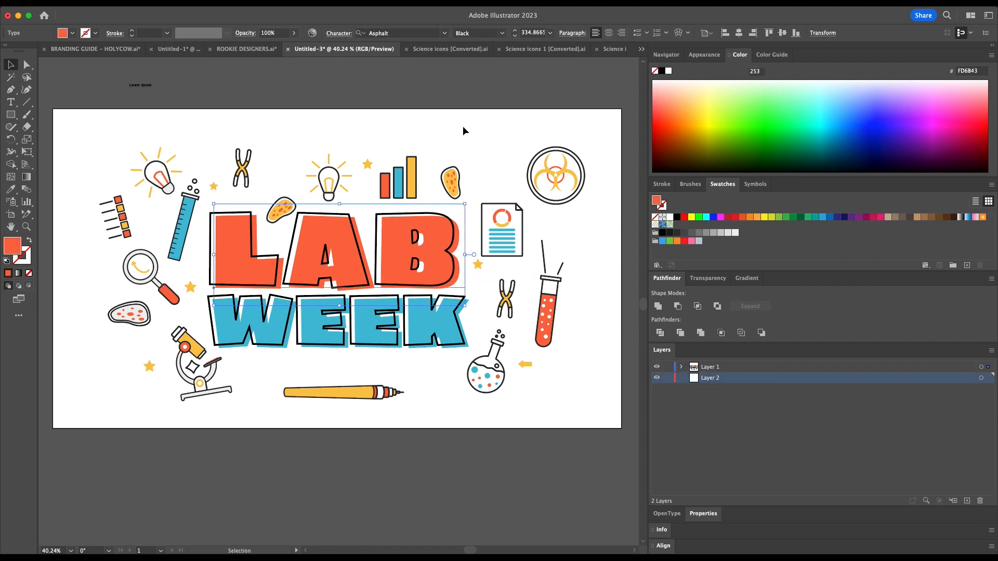
Cover the artboard with a 1920 × 1080 px rectangle on Layer 2, filled with a vertical white-to-black gradient, white at the top
left_click(10, 118)
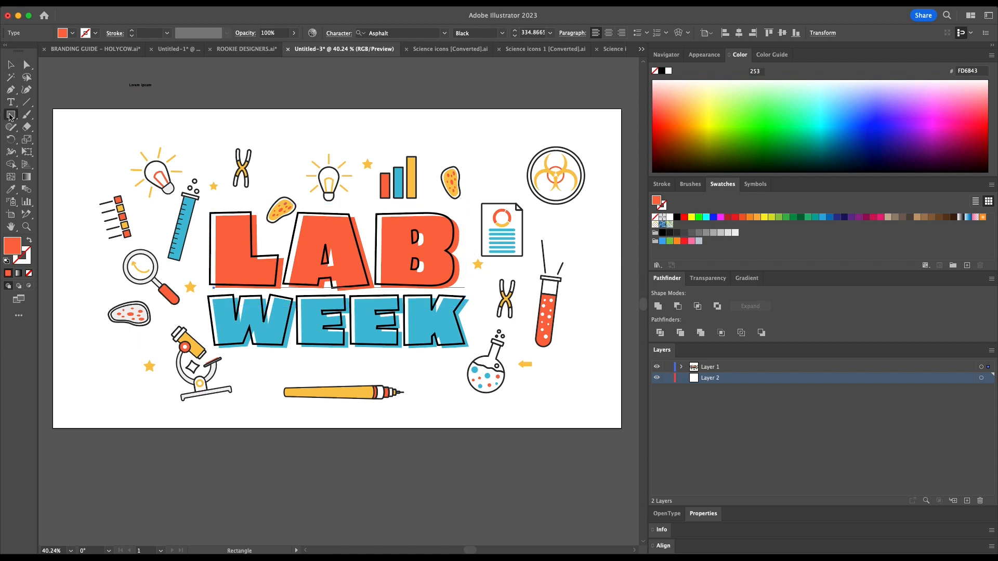
left_click_drag(53, 107, 621, 428)
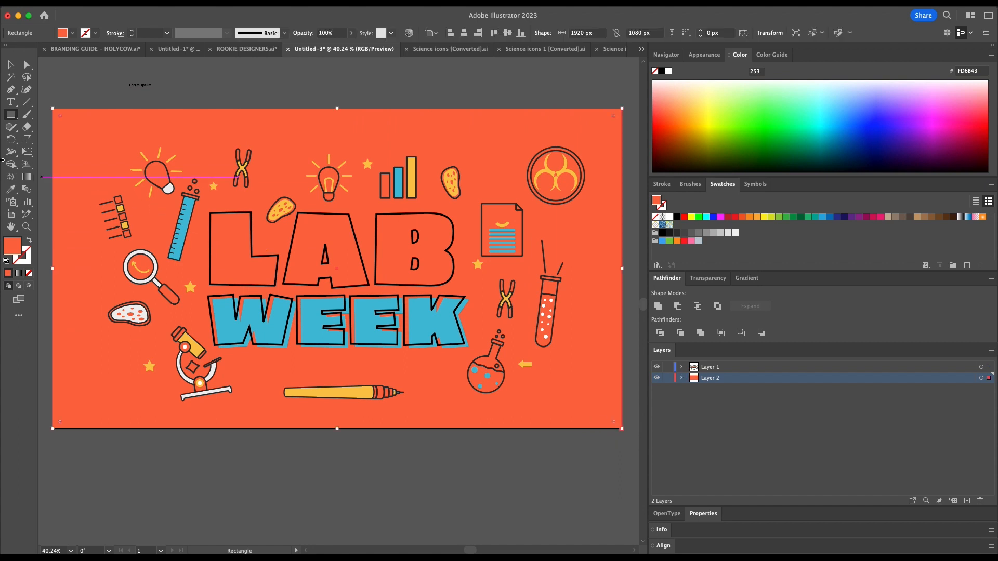
left_click(26, 179)
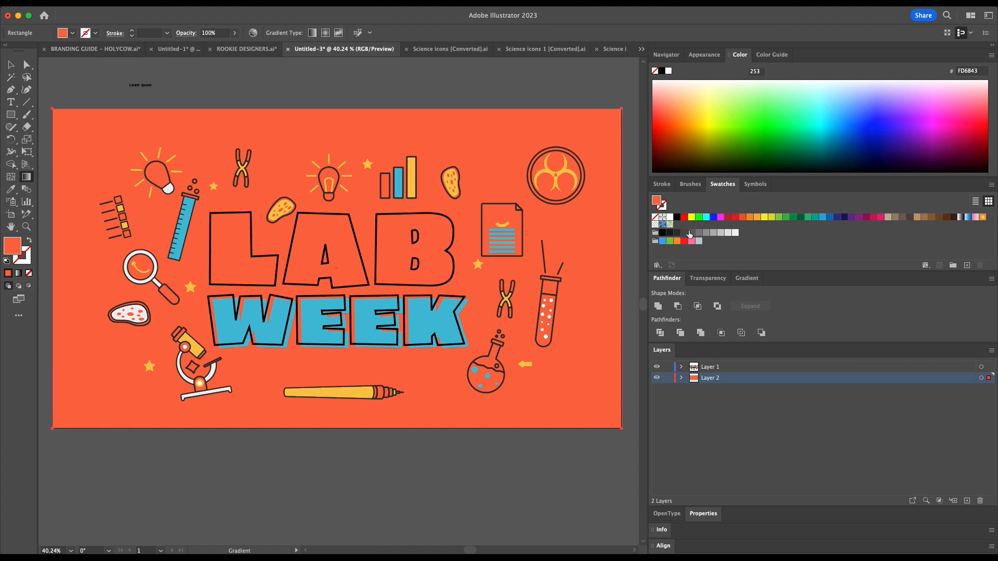
left_click(960, 218)
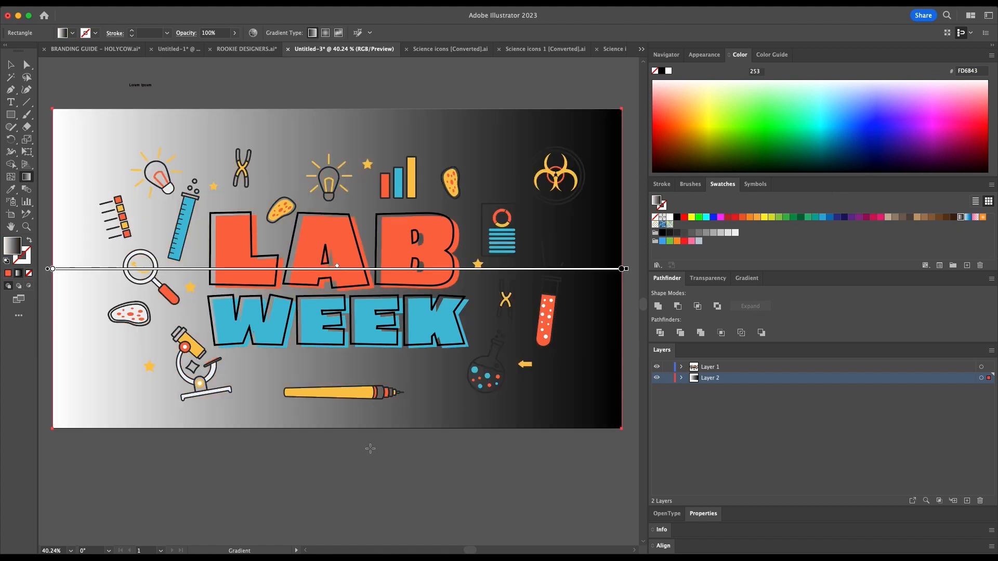
mouse_move(326, 456)
left_mouse_down()
mouse_move(353, 201)
mouse_move(343, 150)
left_mouse_up()
mouse_move(323, 94)
left_mouse_down()
mouse_move(344, 397)
mouse_move(327, 470)
mouse_move(338, 466)
left_mouse_up()
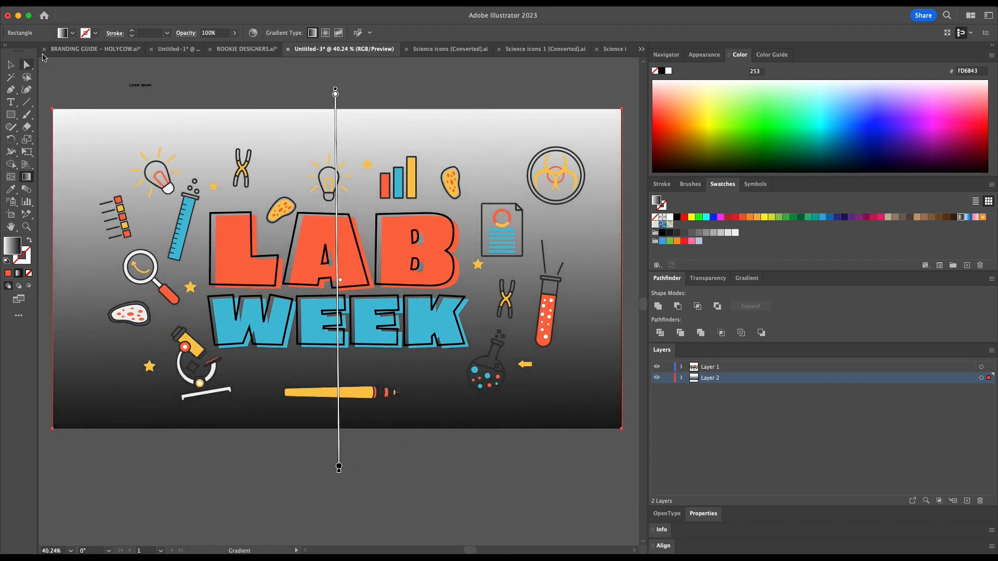
Lighten the background gradient by replacing its black stop with a grey 9C9C9C stop at location 100%
left_click(11, 64)
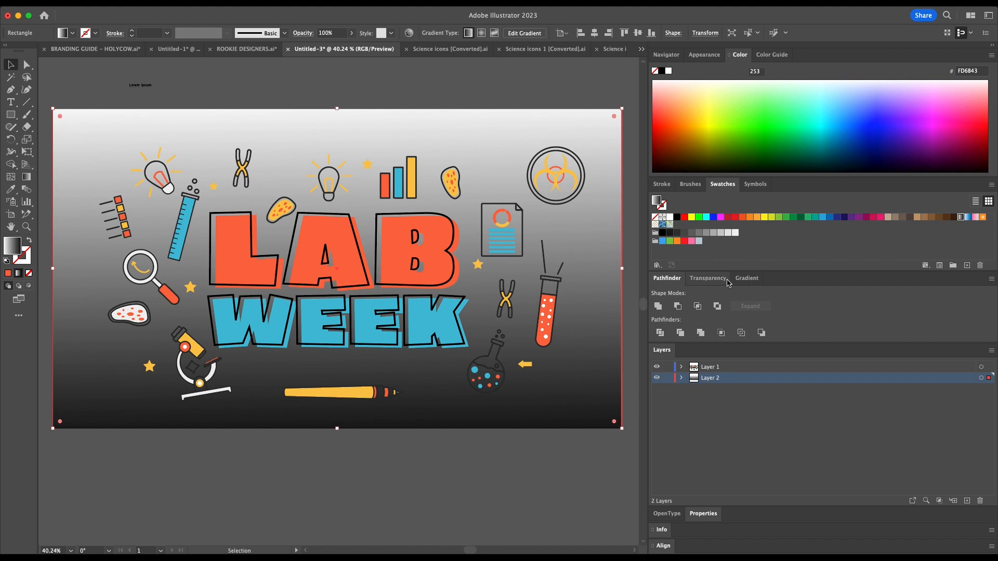
left_click(746, 278)
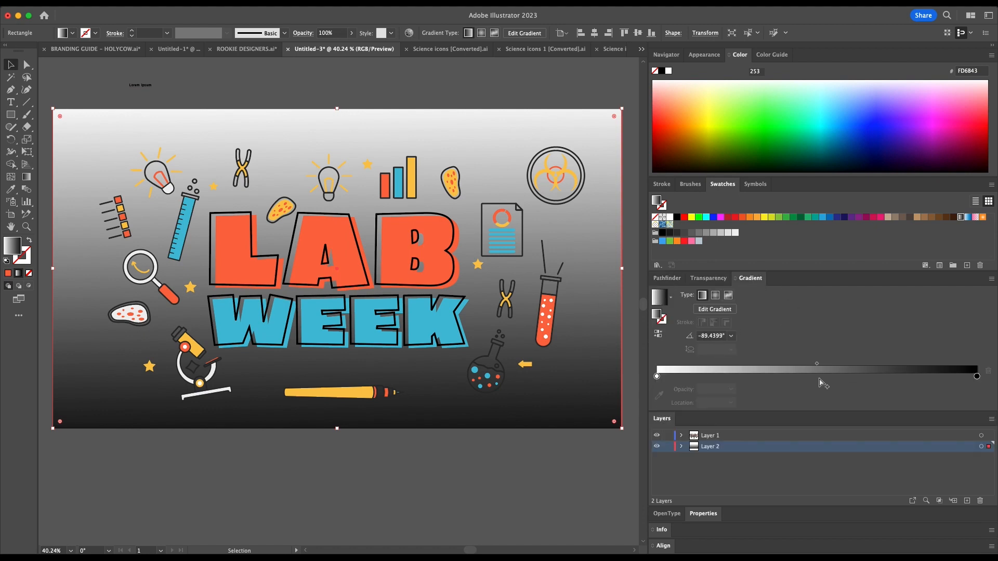
left_click(781, 379)
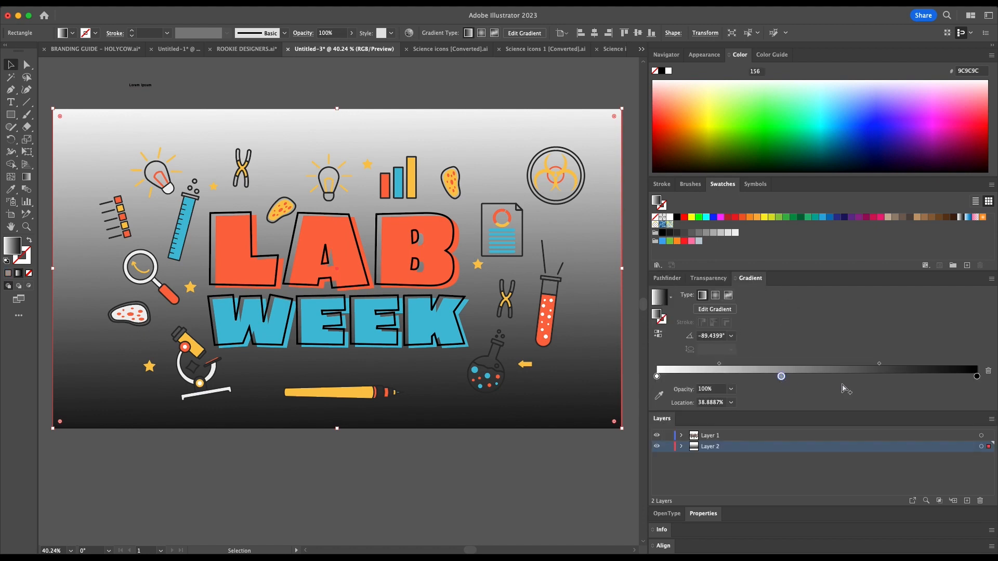
left_click_drag(987, 385, 985, 400)
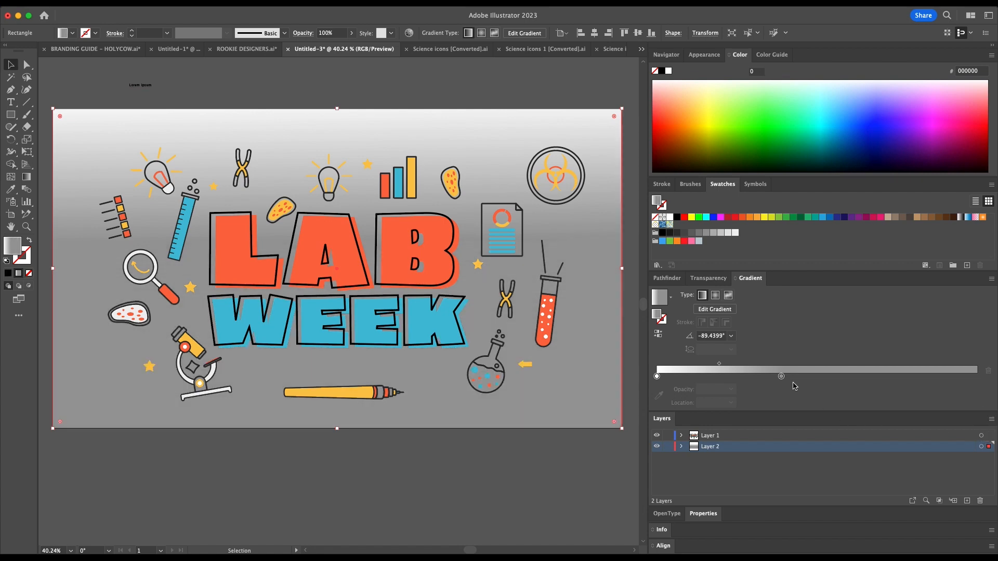
left_click_drag(782, 377, 976, 377)
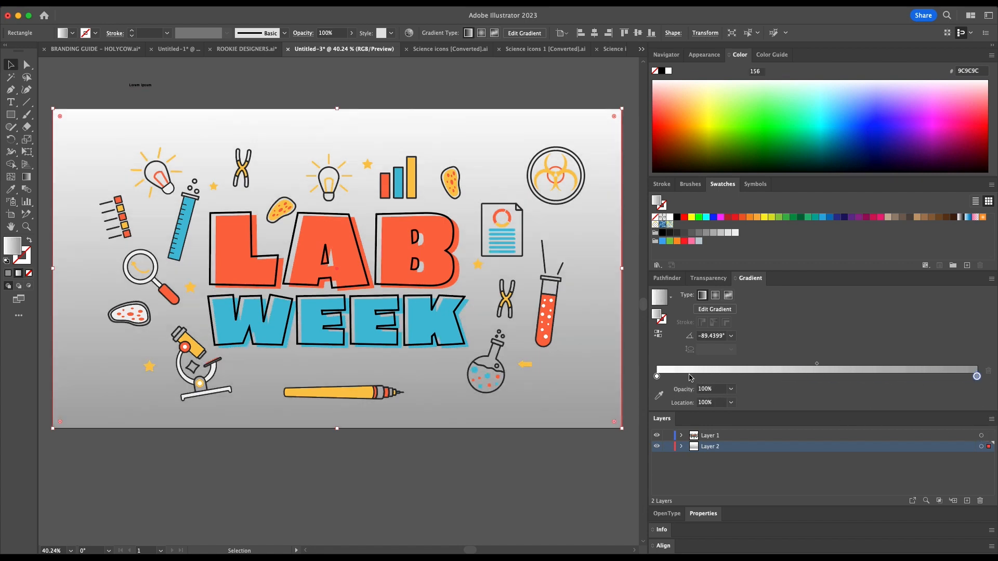
Restrict the grey to the artboard's lower part with the gradient midpoint at about 80% and the white stop at about 29%
left_click_drag(817, 366, 907, 363)
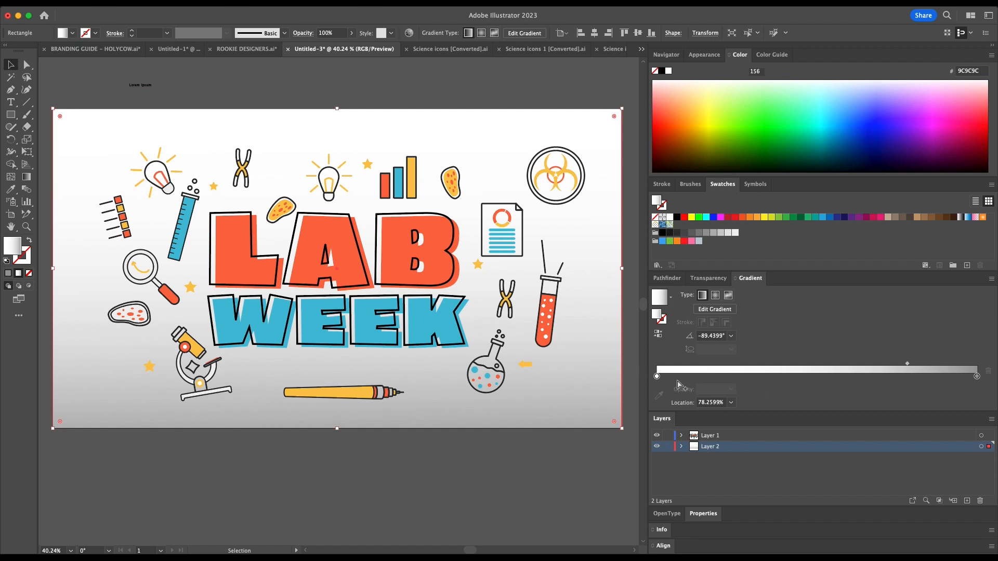
left_click_drag(657, 377, 814, 382)
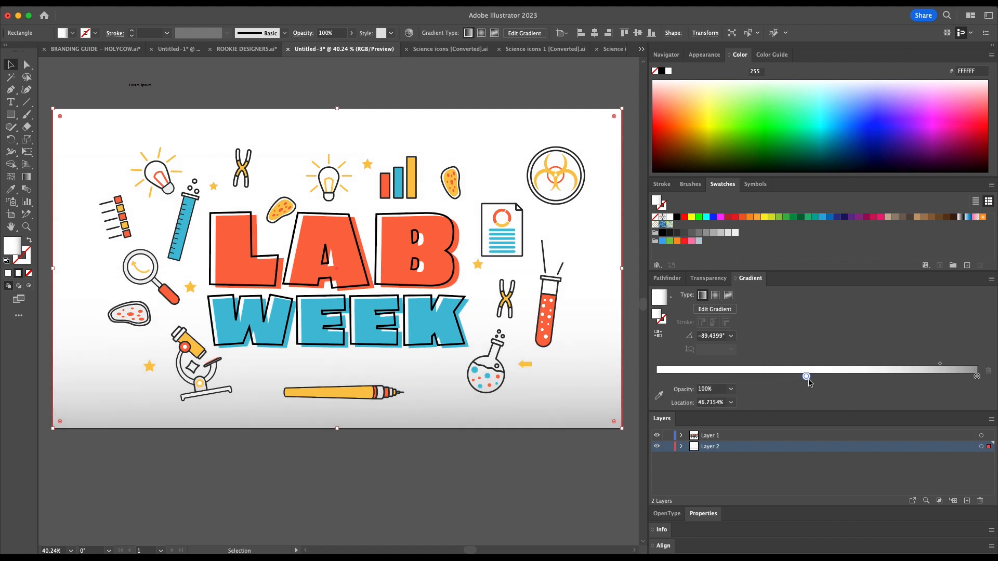
left_click_drag(942, 364, 947, 364)
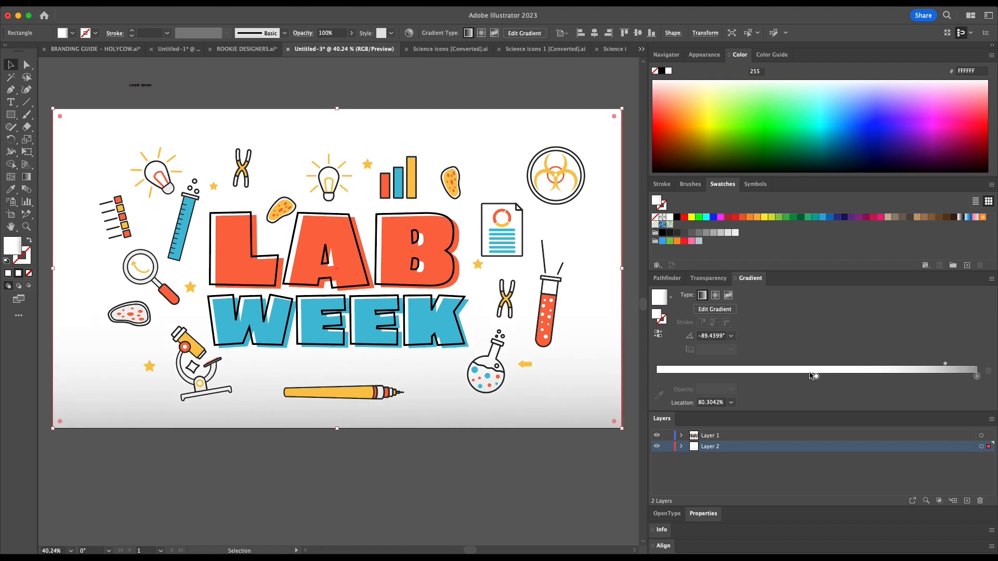
left_click_drag(816, 376, 754, 380)
left_click(509, 490)
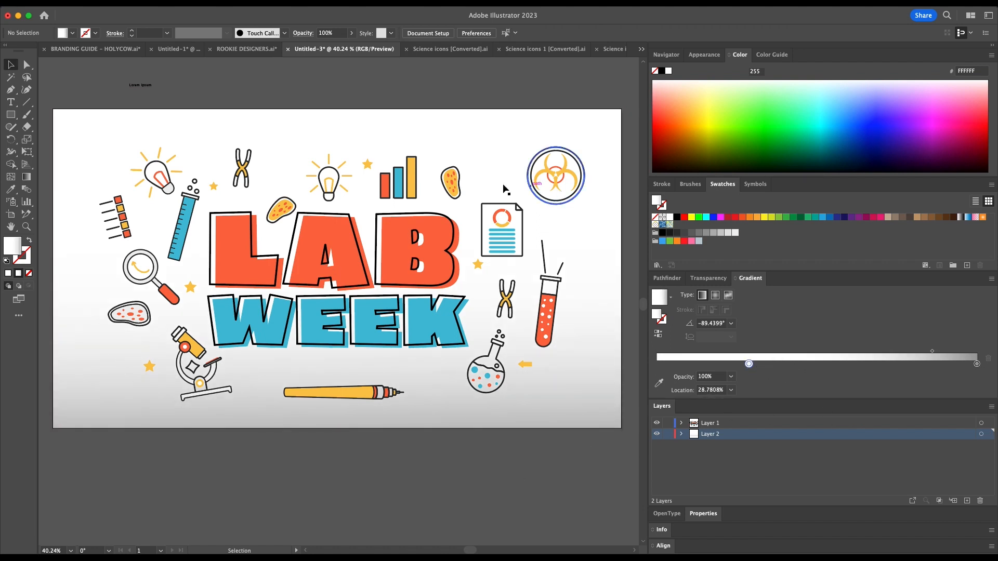
Save the FD6B43 red of the bar chart icon's shortest bar as a new swatch
left_click(397, 182)
double_click(397, 183)
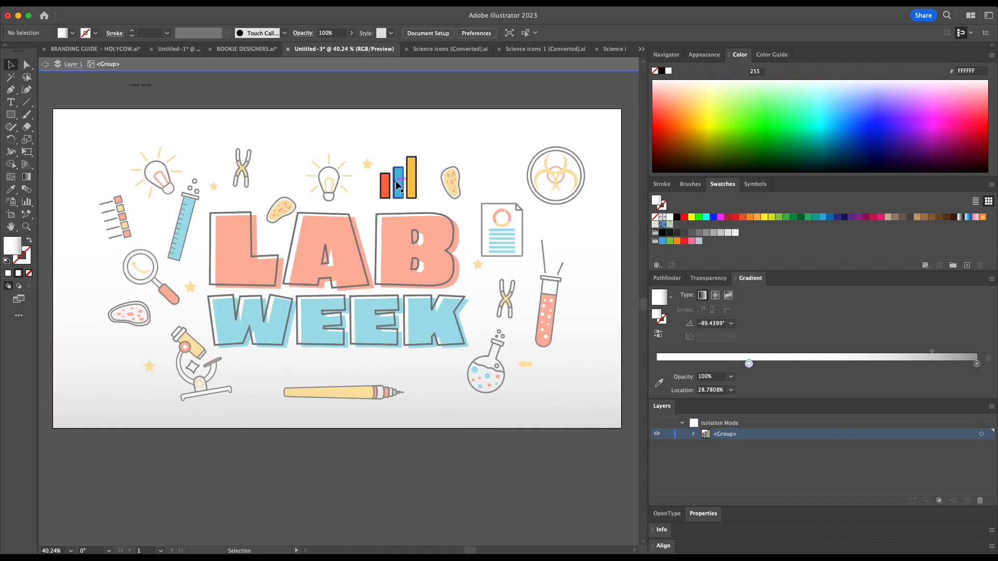
left_click(385, 187)
double_click(385, 188)
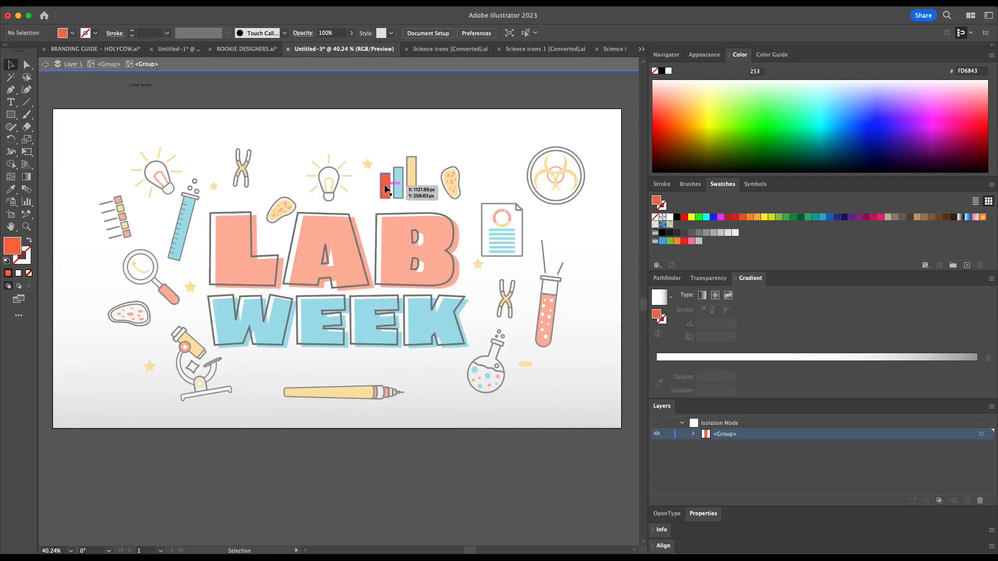
left_click_drag(656, 202, 677, 224)
Save the bar chart icon's blue 45BED8 and yellow FAC648 as swatches beside the red one, and leave the icon's group
double_click(403, 179)
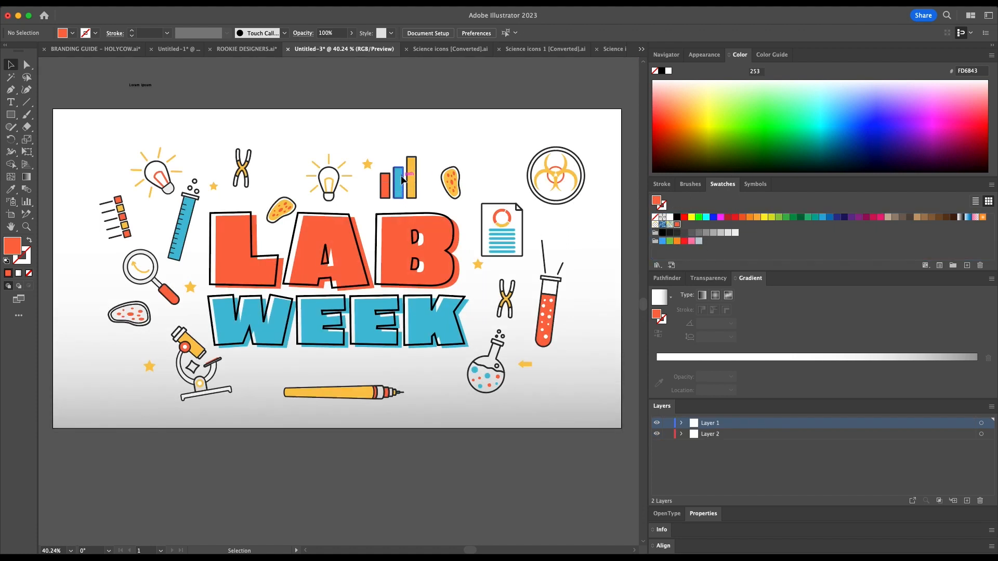
left_click(402, 179)
double_click(400, 181)
left_click(400, 181)
left_click_drag(659, 204, 684, 224)
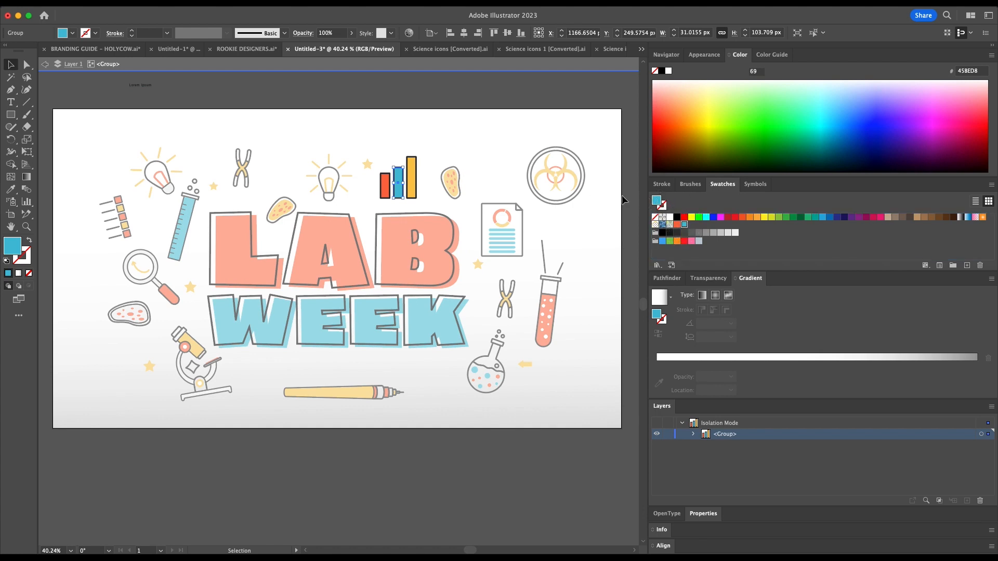
double_click(410, 163)
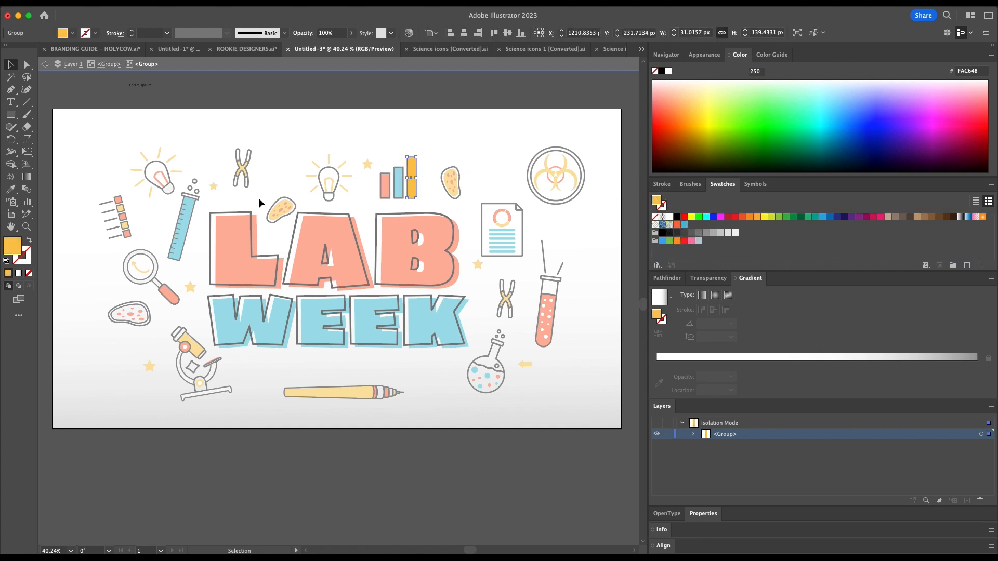
left_click_drag(664, 202, 691, 224)
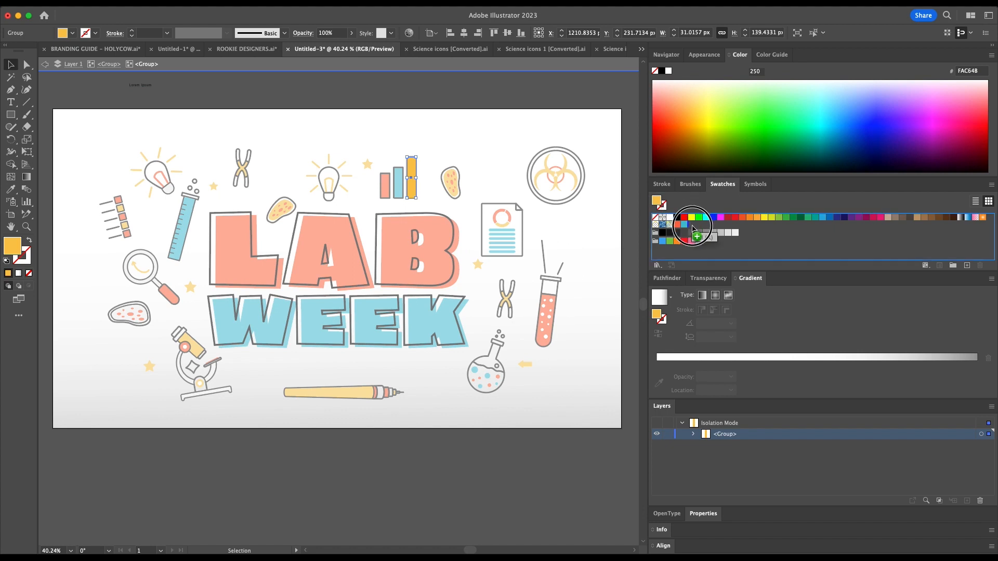
double_click(517, 104)
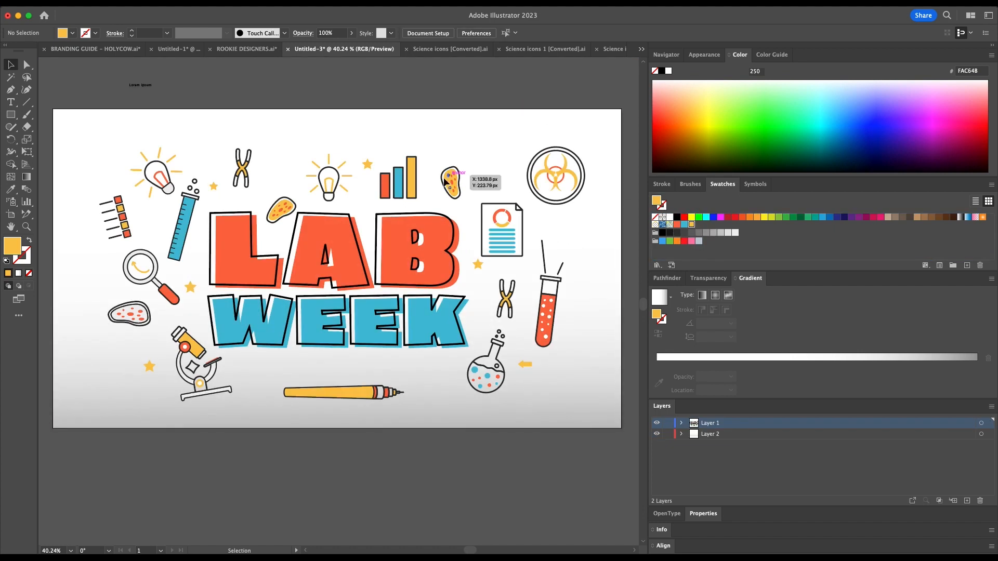
Add the blue 45BED8 swatch near the grey end of the background rectangle's gradient and set the white stop's location to 0%
left_click(591, 430)
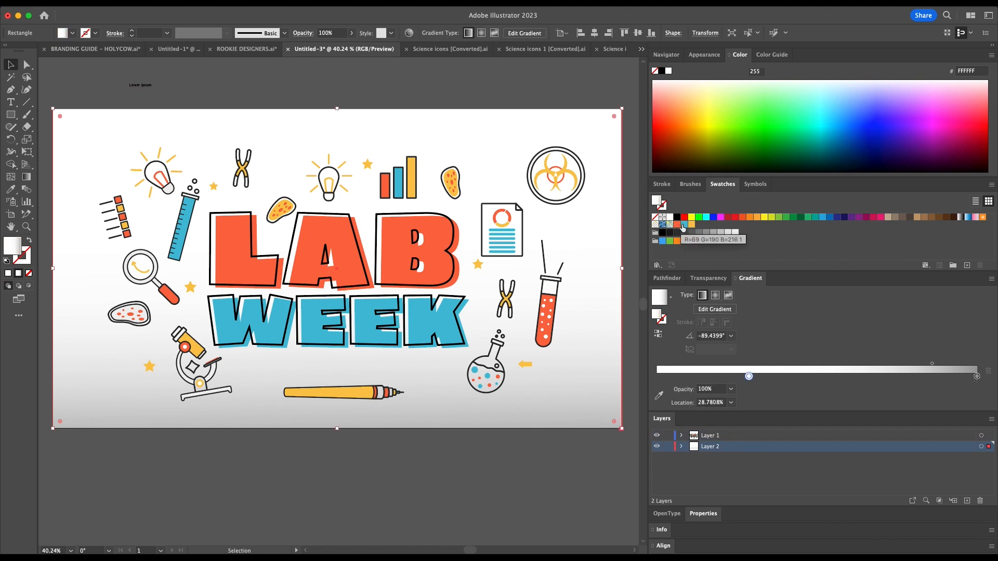
left_click_drag(683, 227, 990, 407)
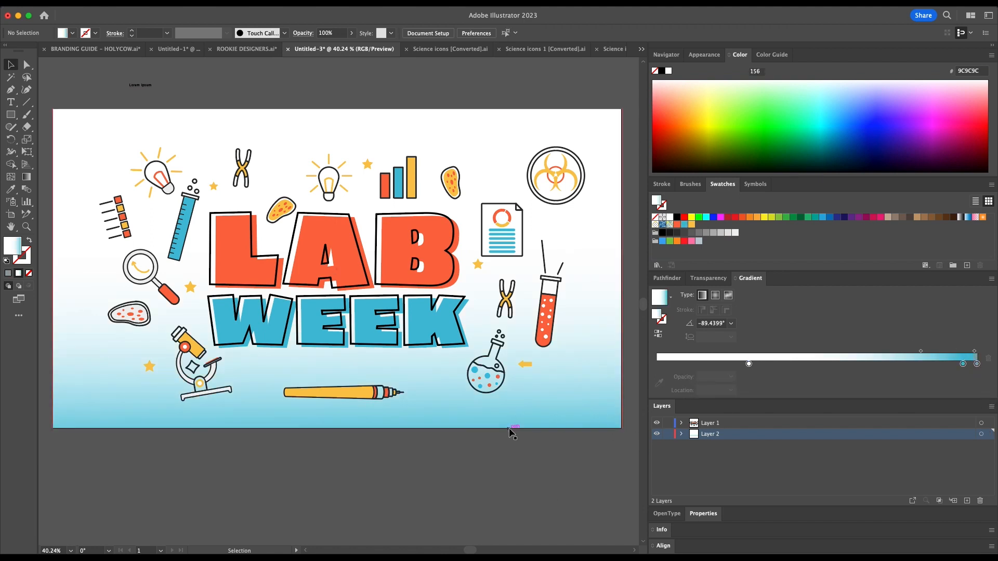
left_click_drag(749, 377, 727, 376)
mouse_move(920, 364)
left_mouse_down()
mouse_move(905, 366)
mouse_move(931, 364)
mouse_move(915, 370)
mouse_move(924, 370)
left_mouse_up()
left_click_drag(729, 378, 657, 378)
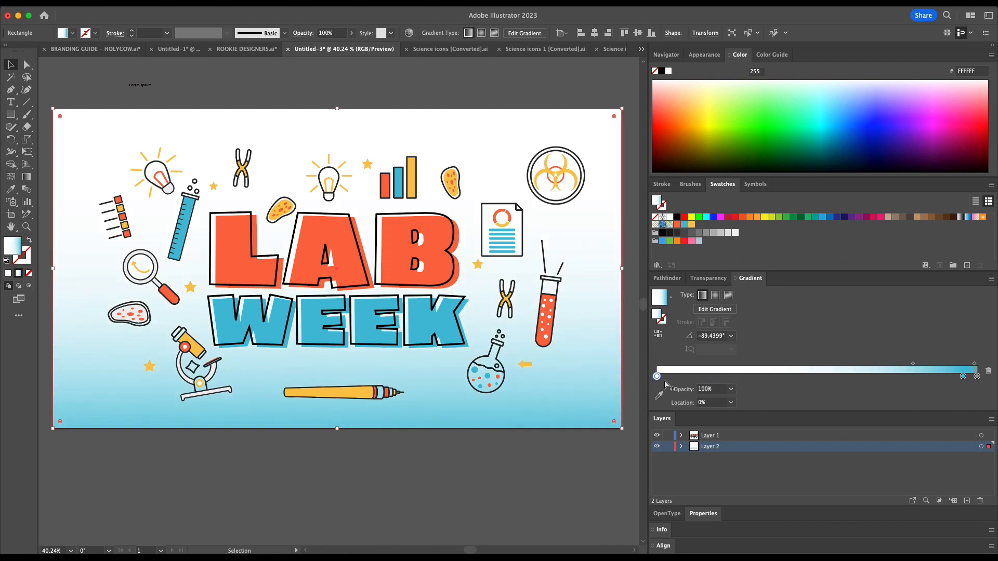
Try the yellow FAC648 swatch as the WEEK lettering's fill and return it to the blue swatch
left_click(464, 344)
left_click(691, 224)
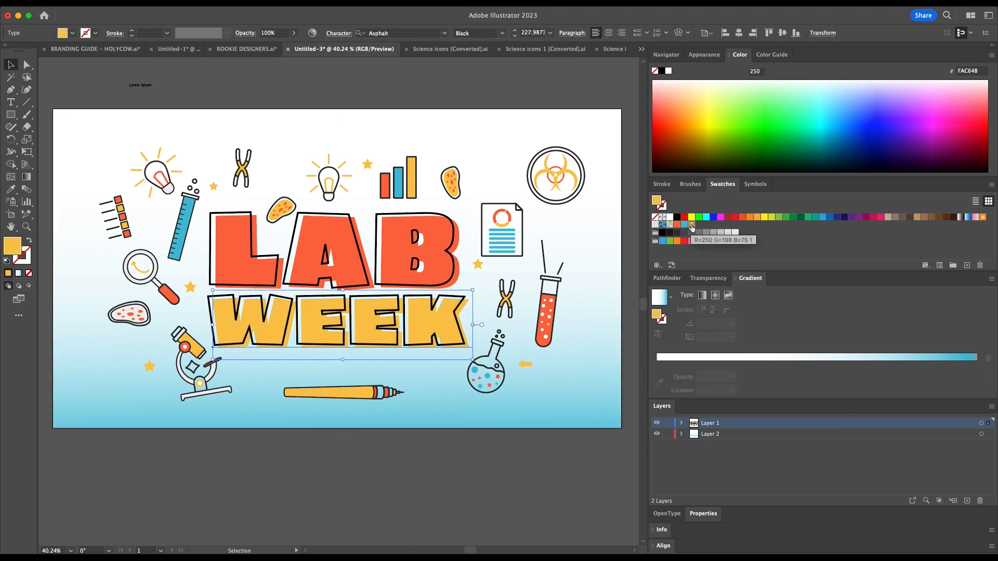
left_click(684, 225)
Remove the grey end stop from the background rectangle's gradient
left_click(588, 401)
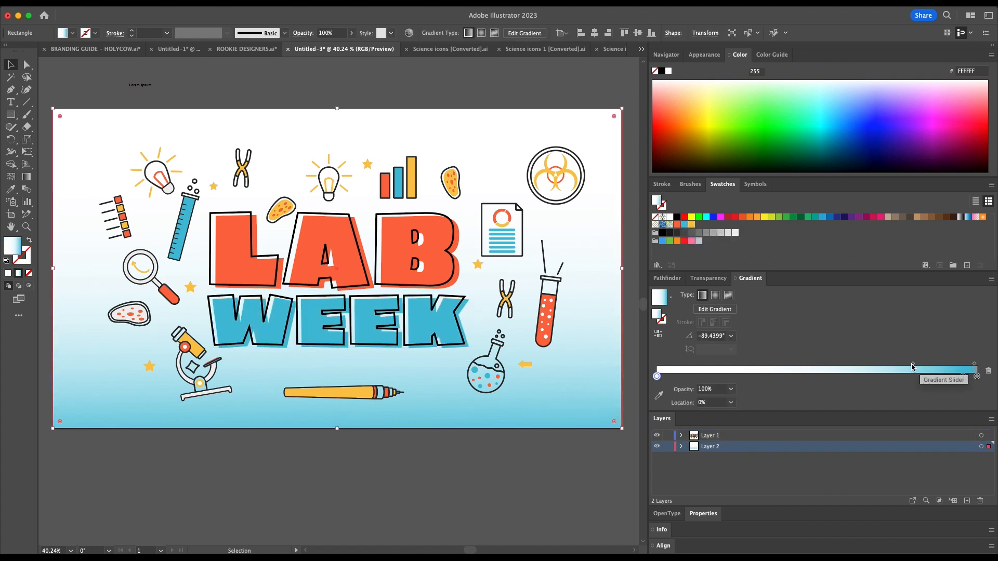
left_click_drag(977, 378, 966, 405)
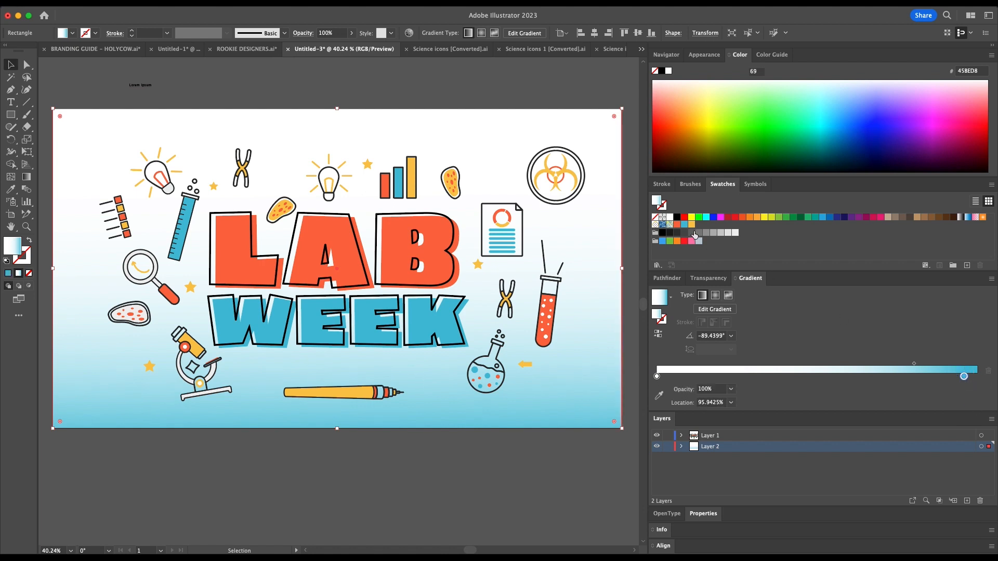
Try the yellow swatch and the red FD6B43 swatch as the background gradient's end colour
left_click_drag(690, 225, 970, 377)
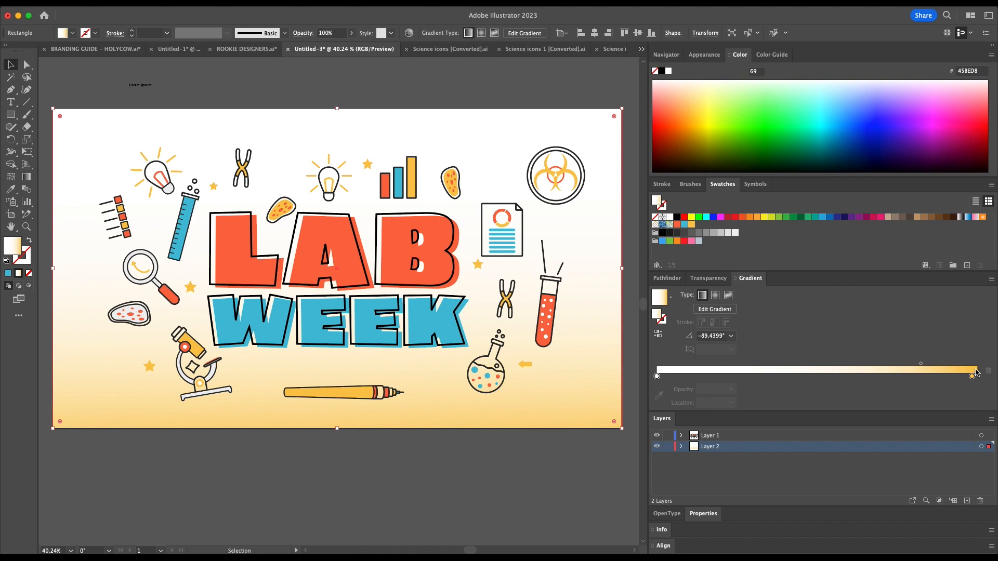
left_click_drag(677, 224, 986, 408)
left_click_drag(957, 376, 977, 376)
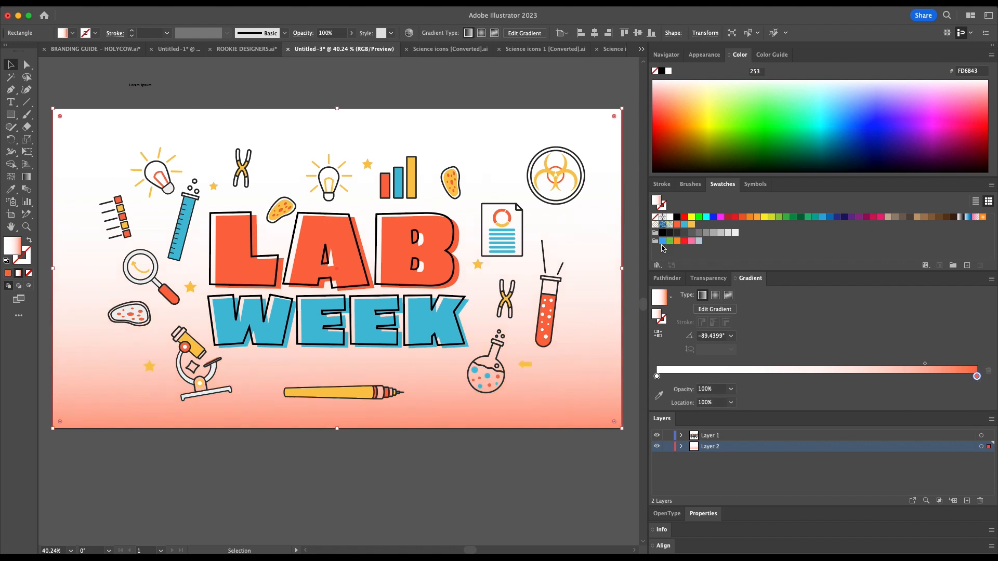
Replace the background gradient's red stop with the blue swatch at 100% and lighten it to 85D4E5
left_click_drag(684, 225, 965, 377)
left_click(977, 379)
mouse_move(977, 376)
left_mouse_down()
mouse_move(973, 388)
mouse_move(977, 376)
left_mouse_up()
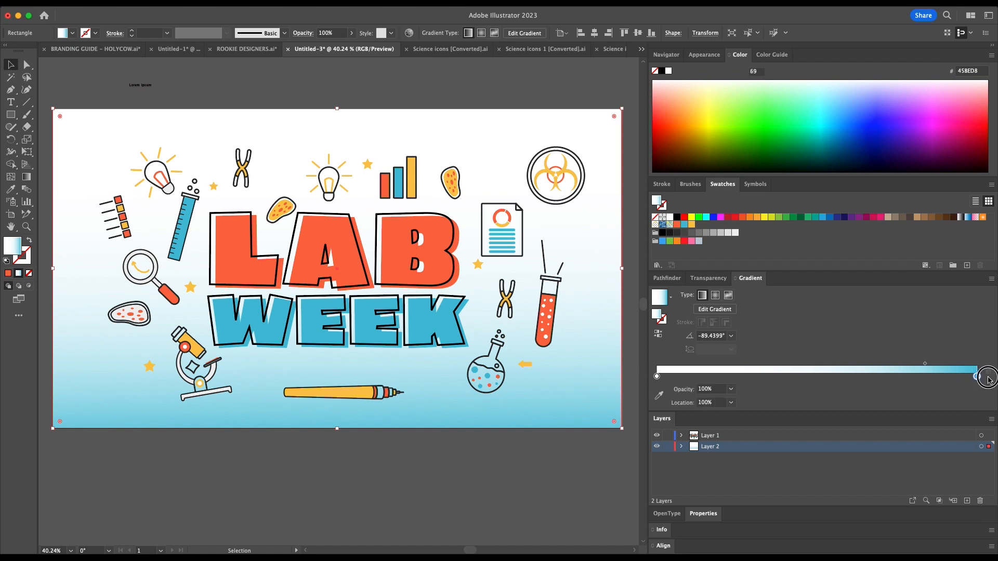
left_click(948, 378)
mouse_move(978, 377)
left_mouse_down()
mouse_move(981, 395)
mouse_move(977, 378)
left_mouse_up()
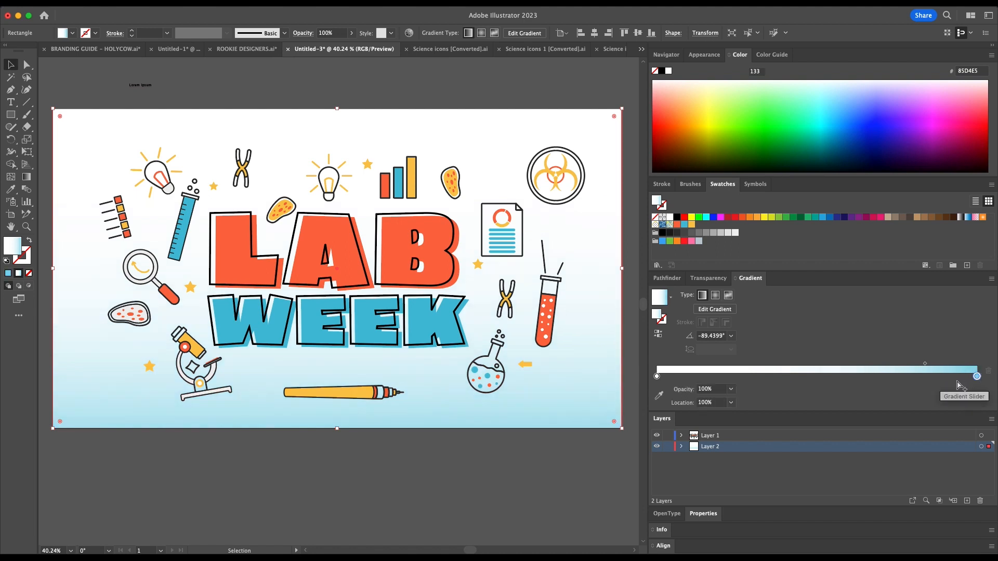
Set the background gradient's midpoint to about 81.5% and deselect the rectangle
left_click_drag(977, 377, 913, 376)
key("cmd+z")
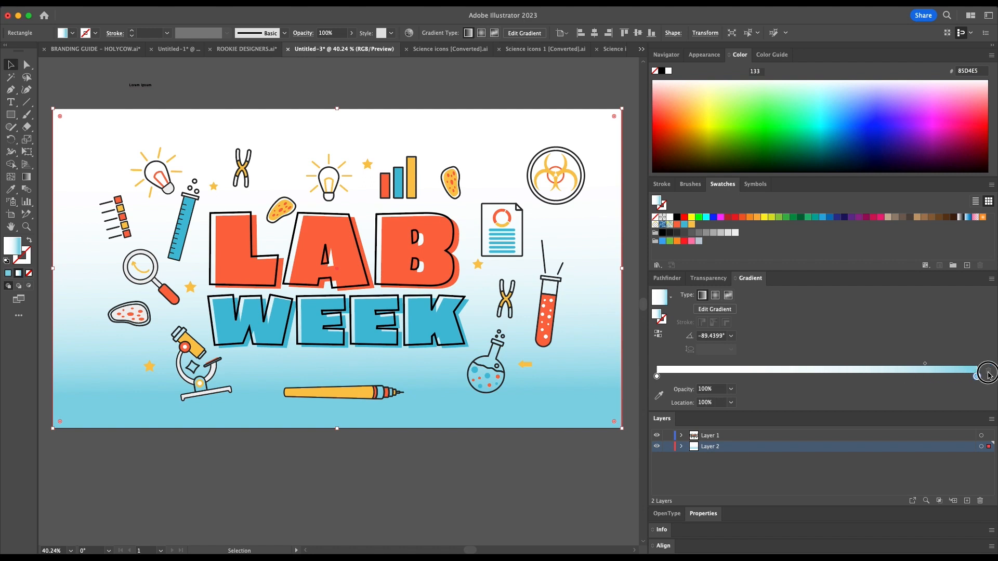
left_click_drag(927, 364, 919, 364)
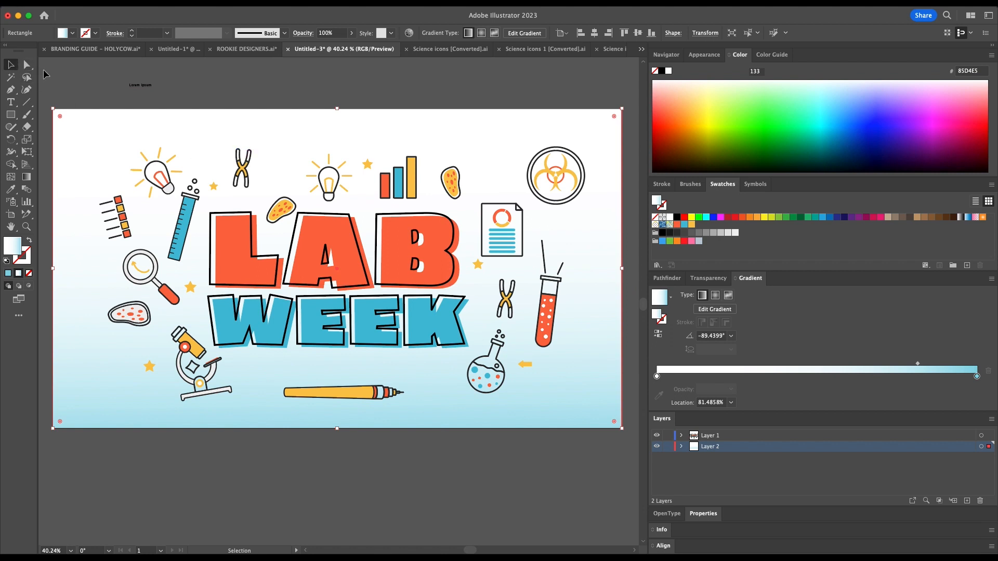
left_click(71, 73)
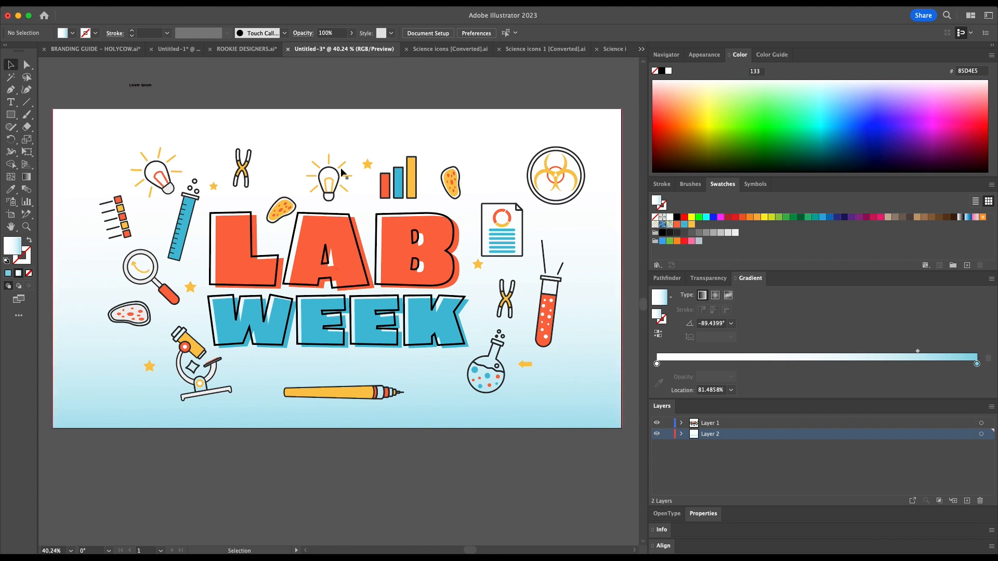
Tilt the report document icon clockwise and realign the shifted background rectangle with the artboard
left_click(517, 206)
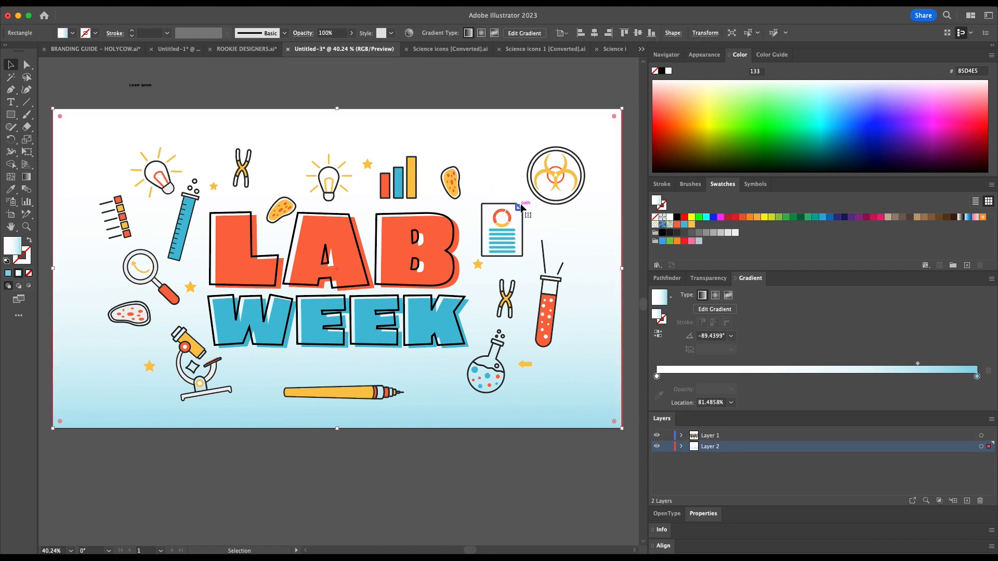
left_click(520, 207)
left_click_drag(523, 200, 533, 210)
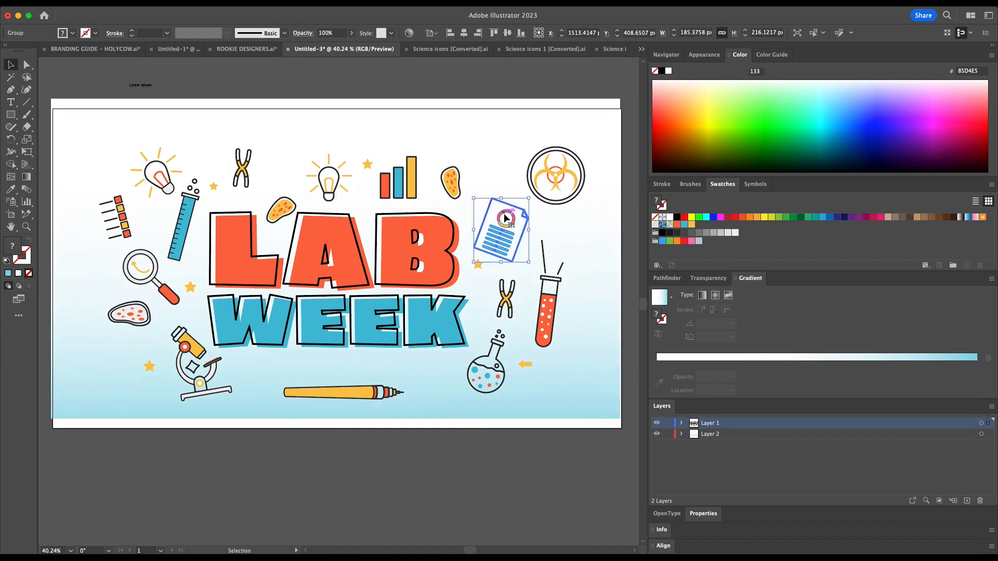
left_click_drag(598, 299, 599, 308)
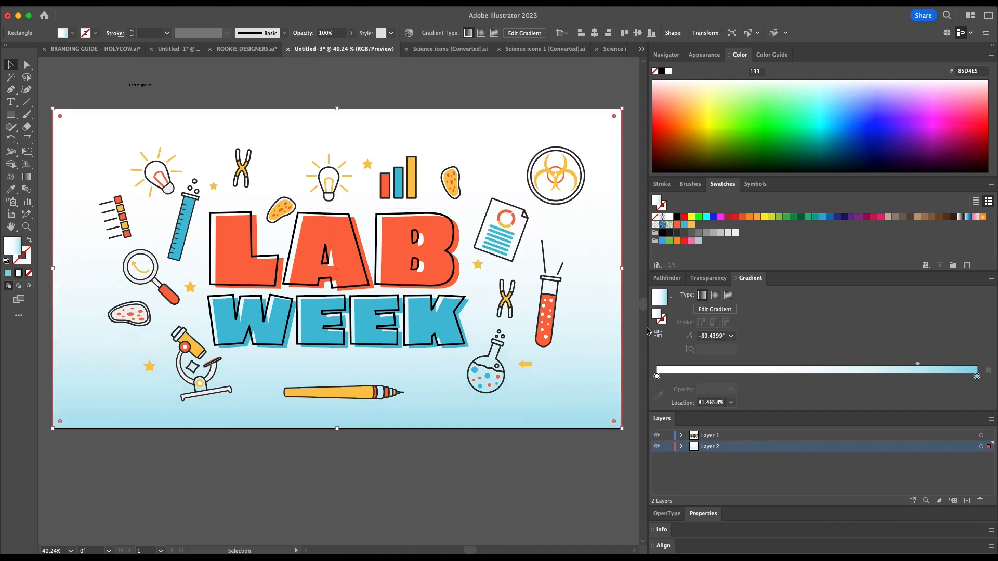
Lock Layer 2 and move the tilted document icon up to about X 1498 px, Y 370 px
left_click(667, 446)
left_click(512, 230)
left_click_drag(512, 230, 507, 219)
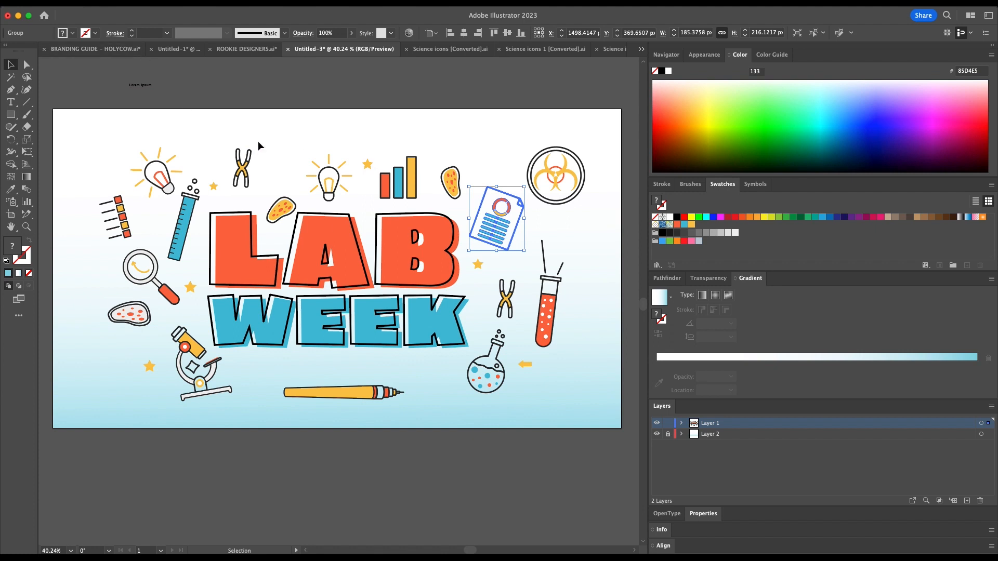
Enlarge the small "Lorem ipsum" text above the artboard to about 79 pt
left_click(136, 87)
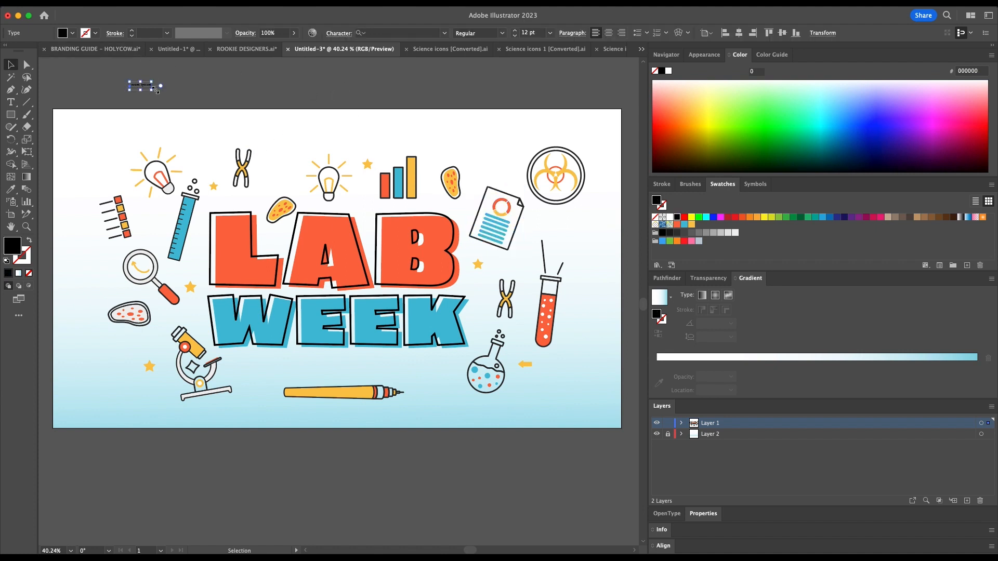
double_click(146, 86)
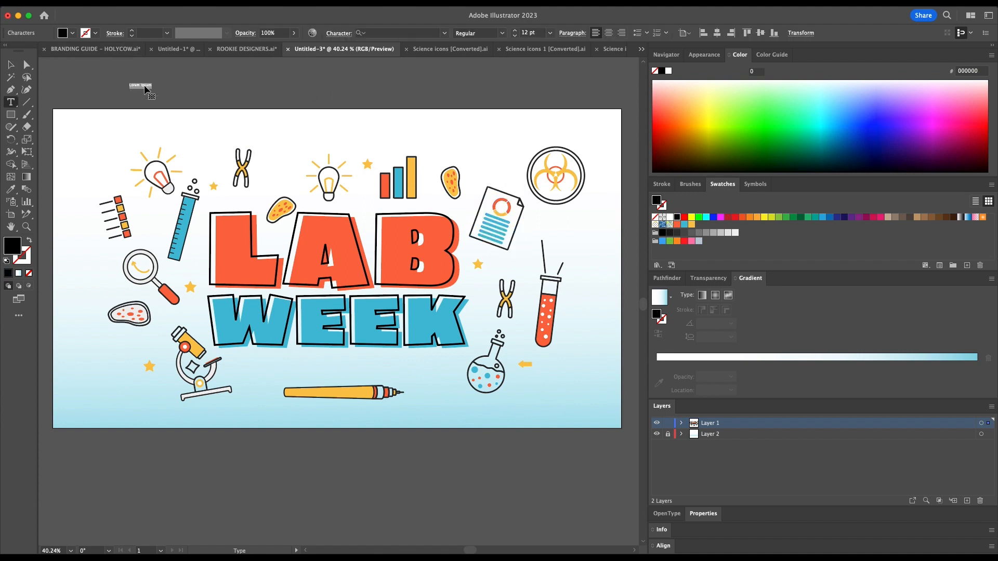
key("Escape")
left_click_drag(156, 89, 259, 139)
left_click_drag(204, 101, 277, 99)
double_click(283, 92)
key("super+a")
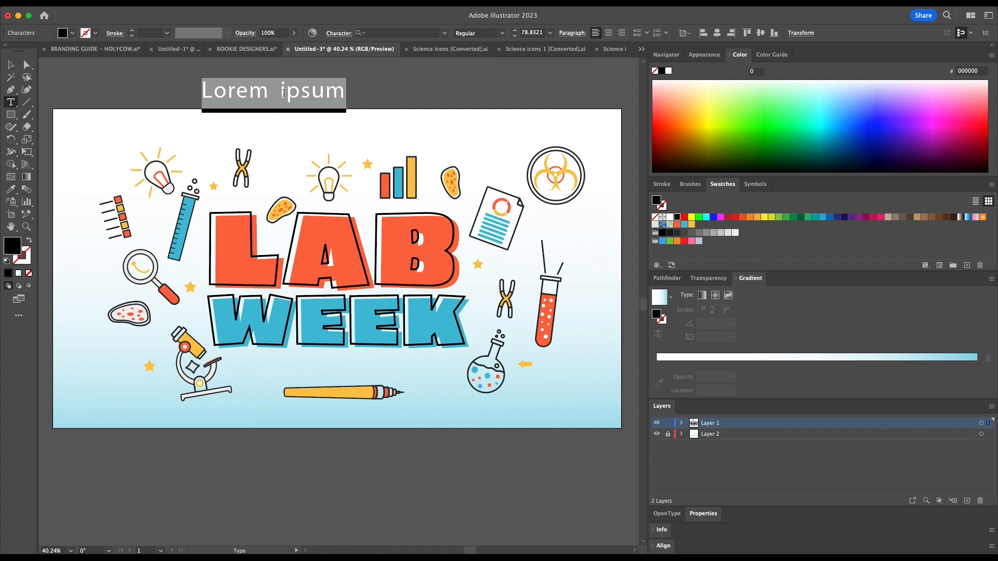
Try the "Lorem ipsum" text beneath the WEEK lettering, and move it off the artboard, centred below it
left_click(140, 92)
left_click(10, 64)
left_click_drag(258, 95, 326, 371)
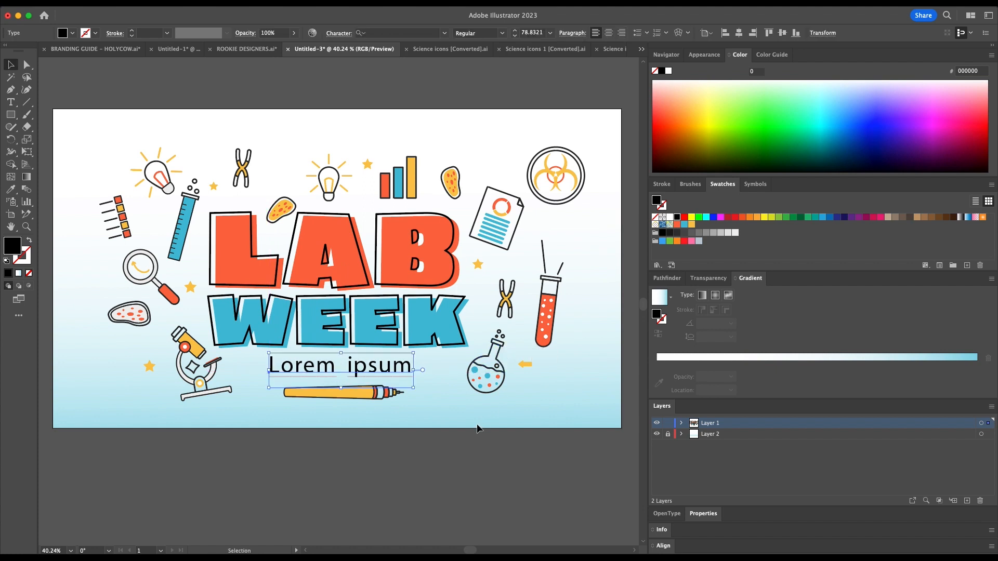
left_click_drag(381, 357, 377, 474)
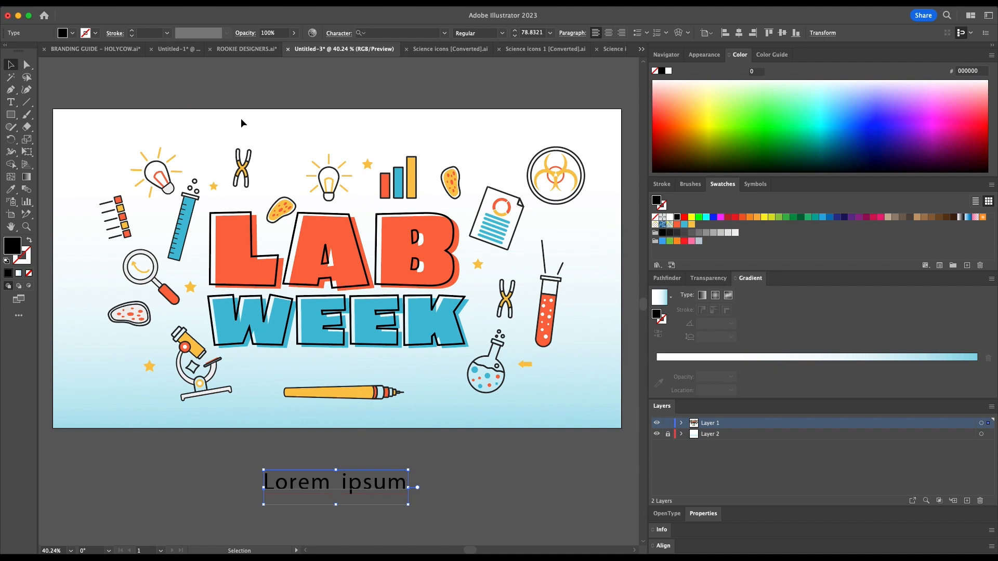
Add a second 1920 × 1080 px artboard beside Artboard 1
key("a")
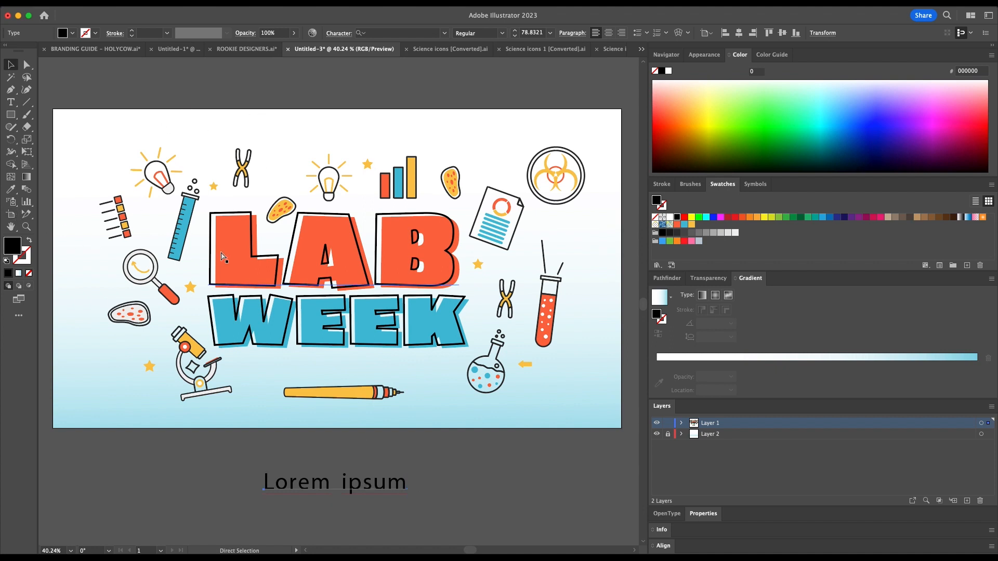
key("super+minus")
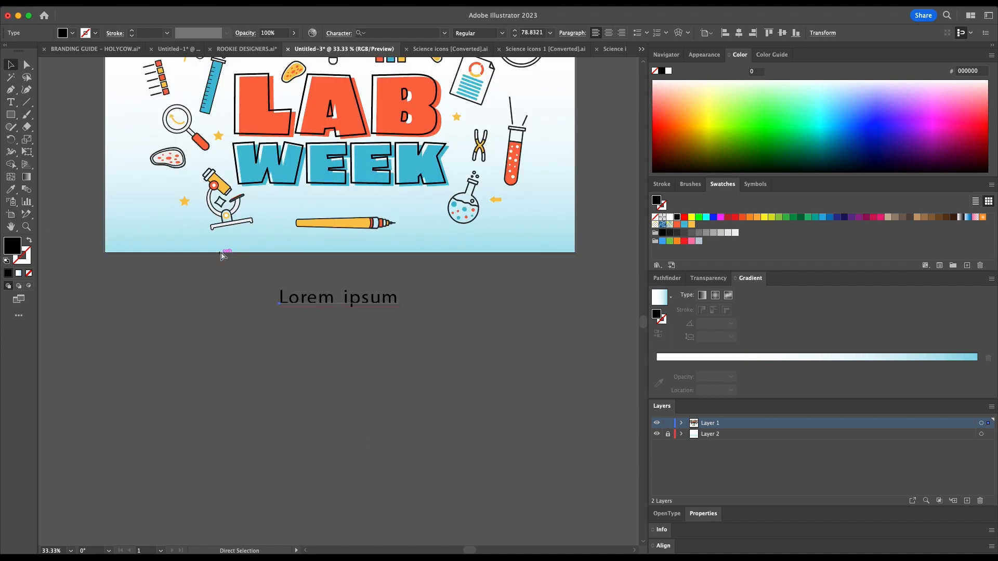
key("super+0")
key("super+minus")
key("super+minus")
key("v")
scroll(370, 269, "up", 3)
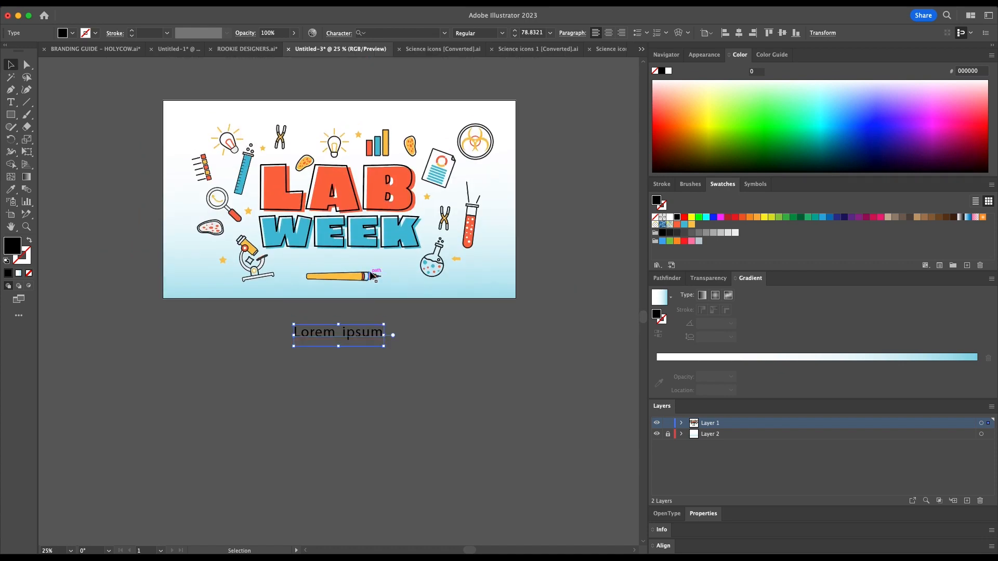
left_click(11, 214)
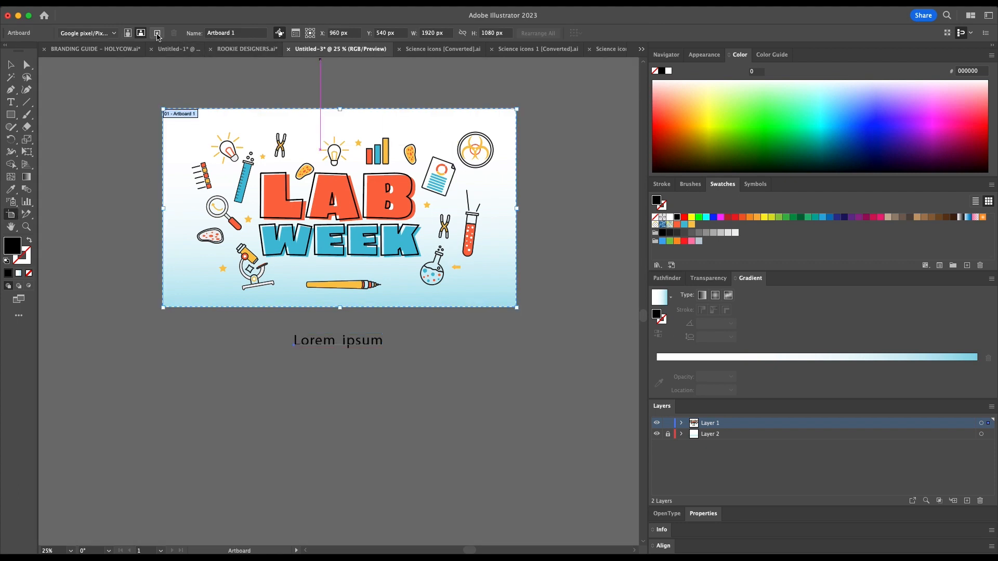
left_click(158, 32)
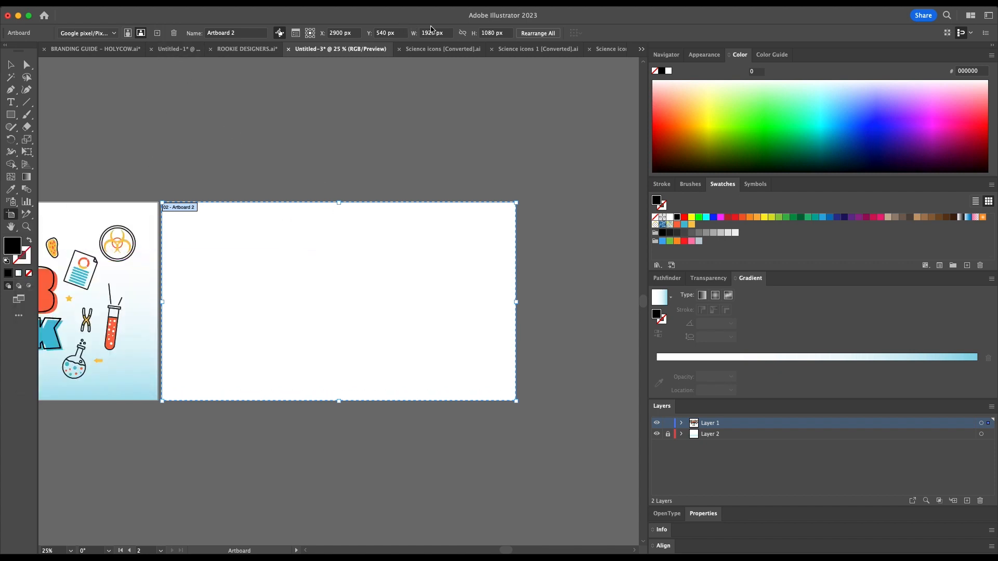
Set the second artboard's width to 1080 px, keeping its 1080 px height
left_click(487, 33)
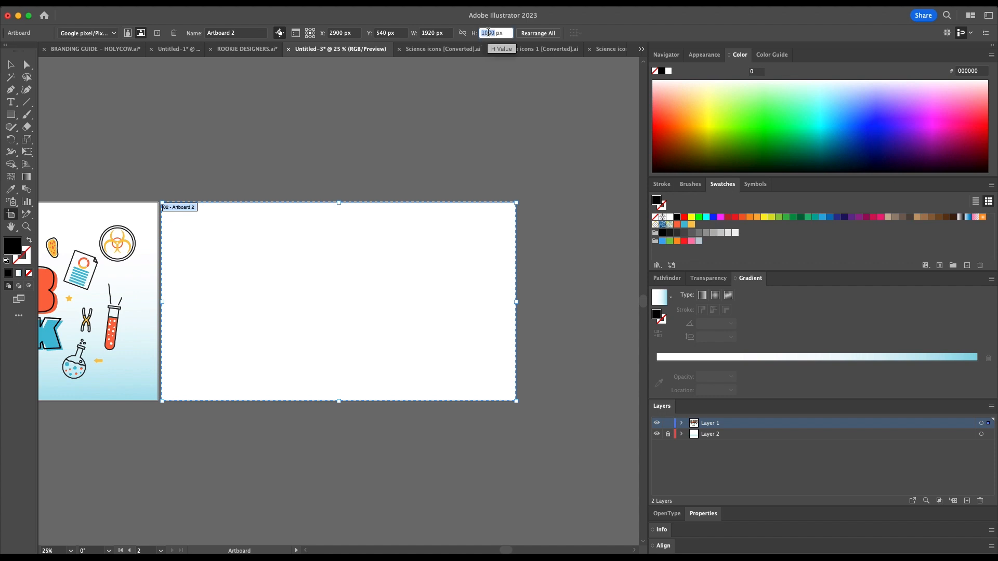
left_click(428, 32)
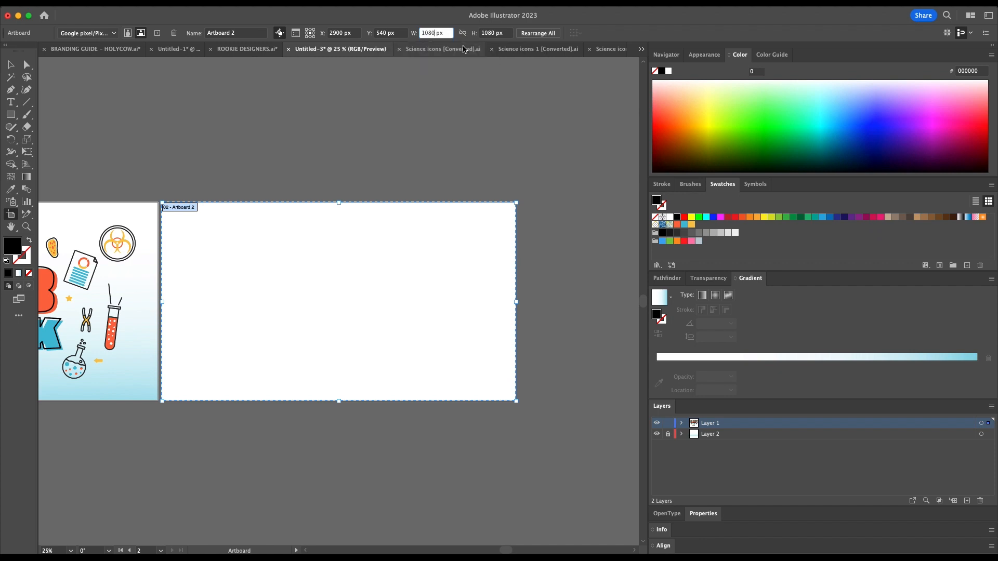
left_click(11, 66)
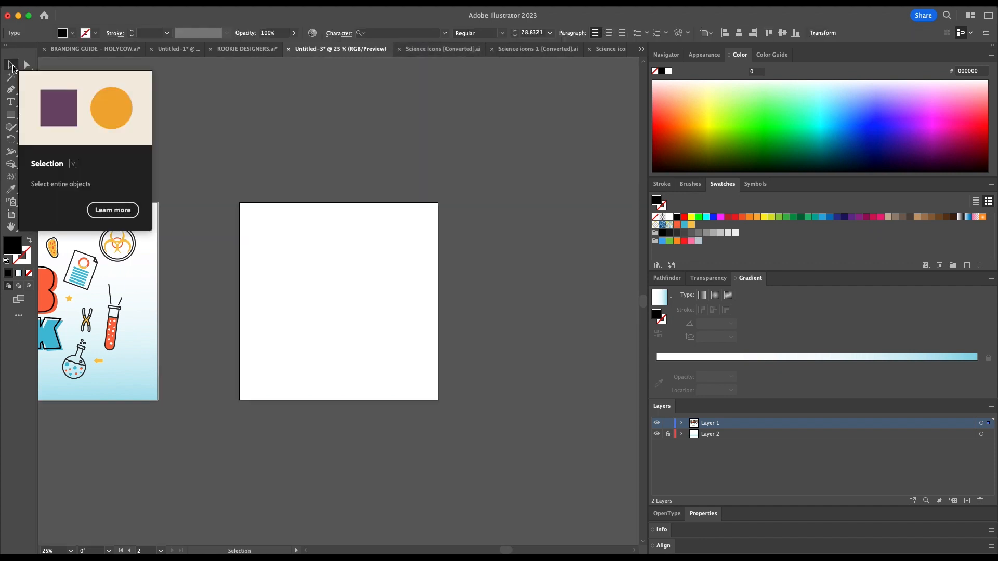
Unlock Layer 2 and copy the LAB WEEK artwork with its gradient background onto the second artboard
scroll(259, 205, "left", 5)
scroll(260, 204, "left", 4)
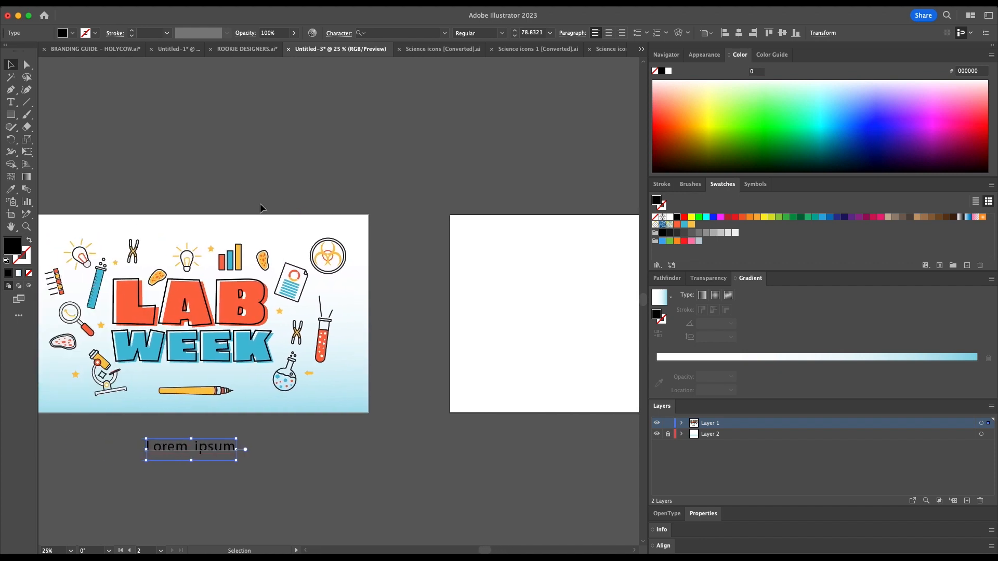
left_click_drag(73, 197, 394, 419)
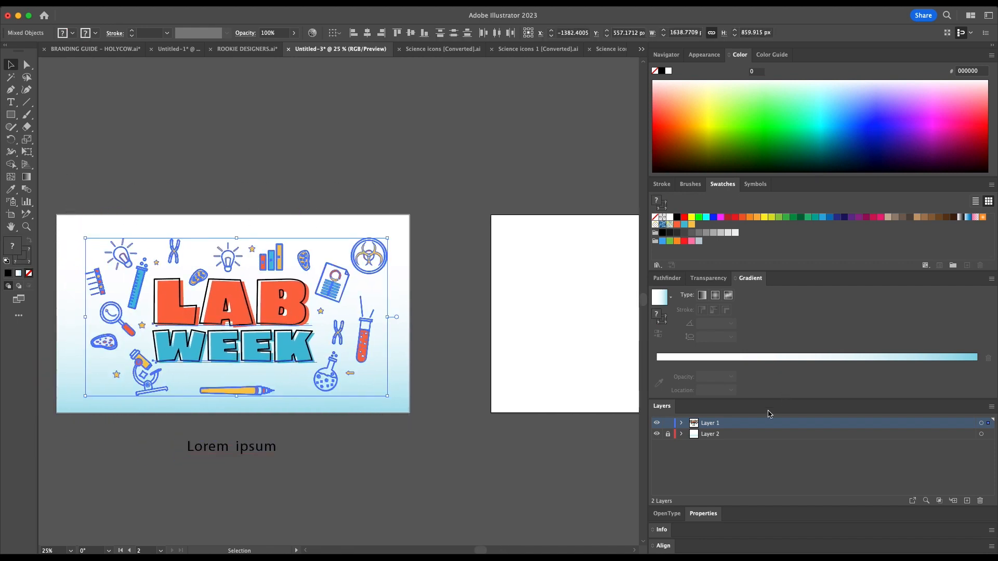
left_click_drag(123, 163, 142, 222)
mouse_move(75, 170)
left_mouse_down()
mouse_move(357, 372)
mouse_move(382, 420)
left_mouse_up()
left_click_drag(264, 371, 572, 358)
Scale the copied artwork to about 1622 × 912 px and center it over the square artboard
scroll(571, 358, "right", 3)
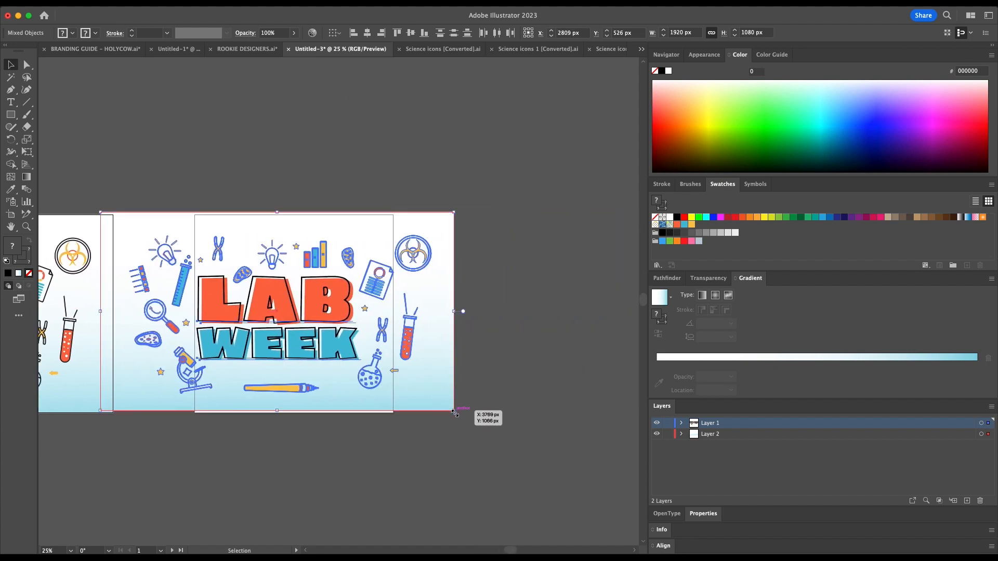
left_click_drag(455, 412, 432, 397)
left_click_drag(308, 330, 325, 333)
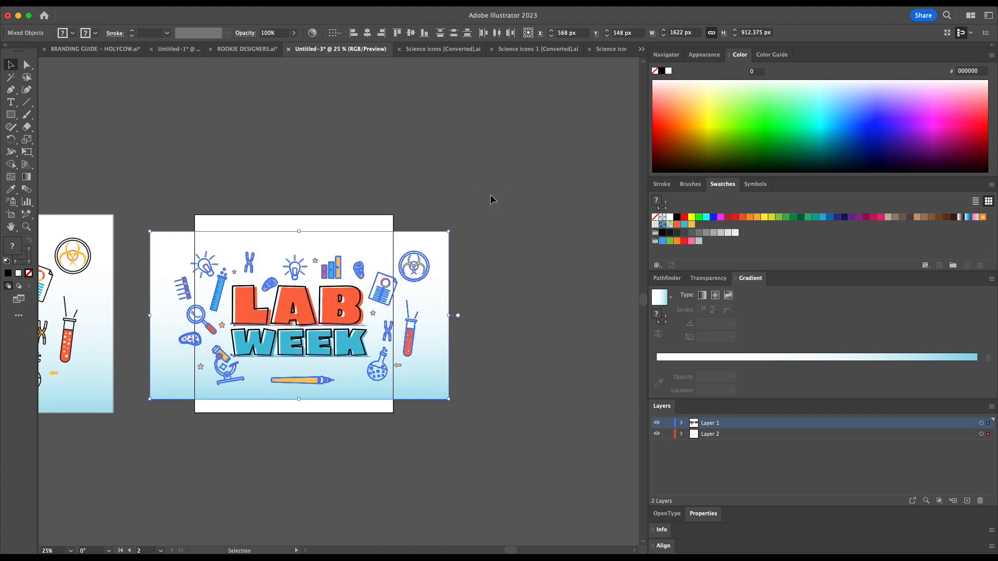
Stretch the copied gradient background upward and downward to about 1076 px high, covering the square artboard's height
left_click(490, 198)
left_click(373, 239)
left_click_drag(299, 231, 298, 214)
left_click_drag(300, 401, 299, 416)
left_click_drag(302, 227, 304, 214)
Try shifting the copied biohazard, flask, red test tube, tilted bulb, test-tube rack and yellow blob icons to fit the square artboard
left_click_drag(414, 267, 380, 240)
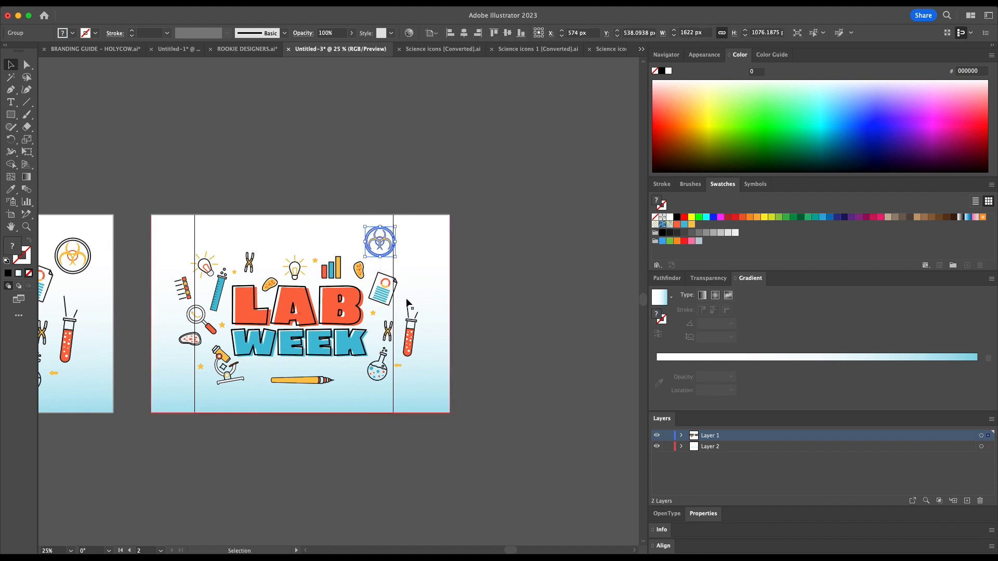
left_click_drag(383, 371, 367, 383)
mouse_move(408, 348)
left_mouse_down()
mouse_move(399, 359)
mouse_move(393, 345)
left_mouse_up()
left_click_drag(206, 266, 220, 238)
left_click_drag(182, 288, 197, 275)
left_click_drag(281, 284, 278, 271)
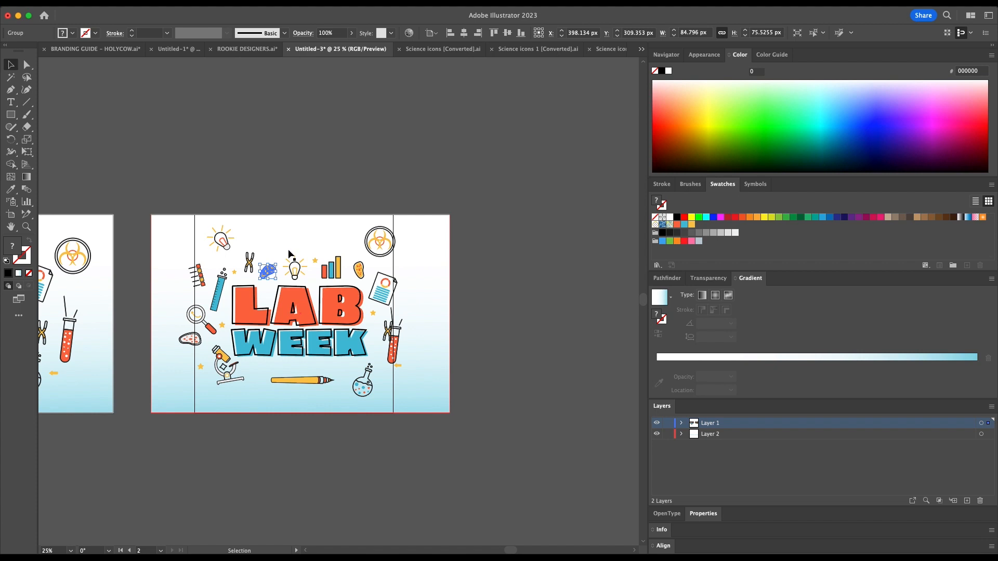
Undo the icon moves on the square artboard
key("super+z")
key("super+z")
key("super+z")
key("super+z")
key("super+z")
key("super+z")
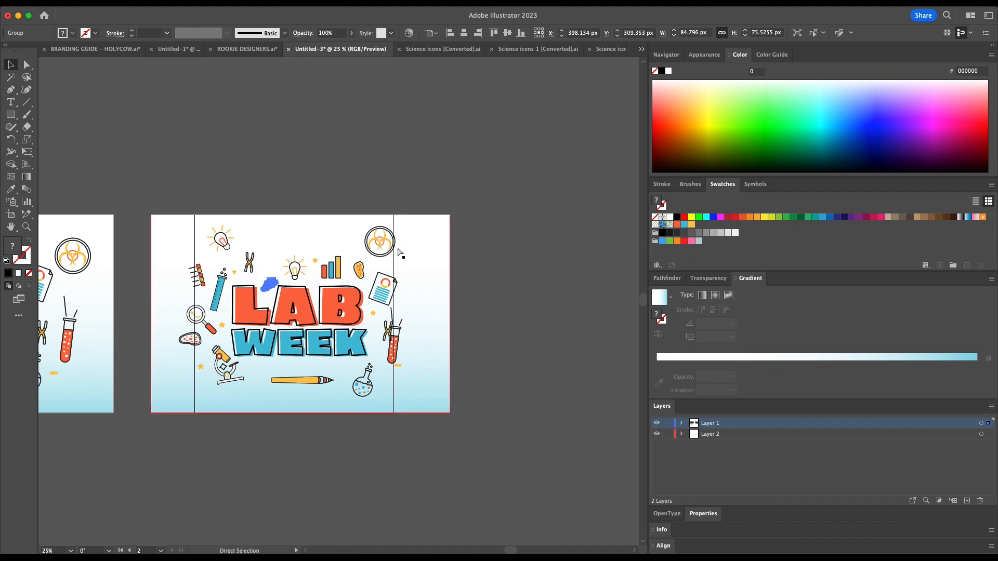
key("super+z")
key("super+z")
key("super+z")
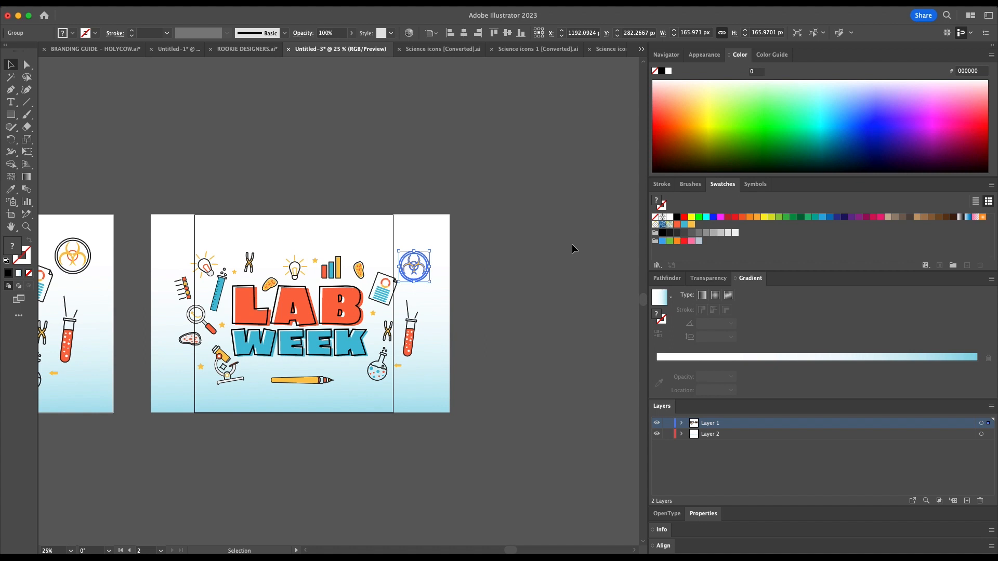
Narrow the copied gradient background from both sides to match the square artboard's width
left_click(160, 326)
left_click_drag(152, 313, 195, 314)
left_click_drag(409, 314, 393, 314)
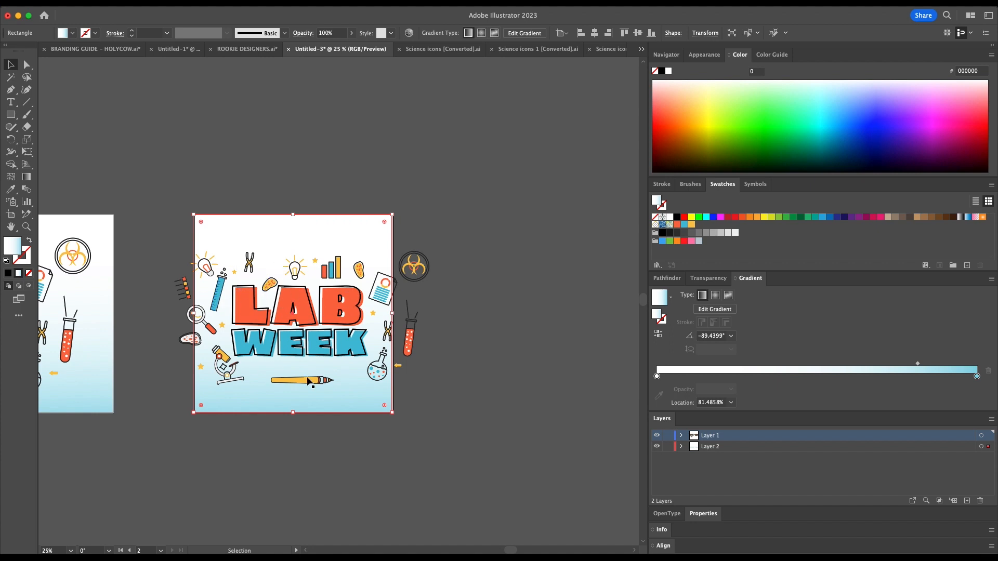
Add a third artboard beside the square one and set its height to 1920 px, with a width of 1080 px
scroll(269, 364, "left", 10)
scroll(265, 343, "right", 14)
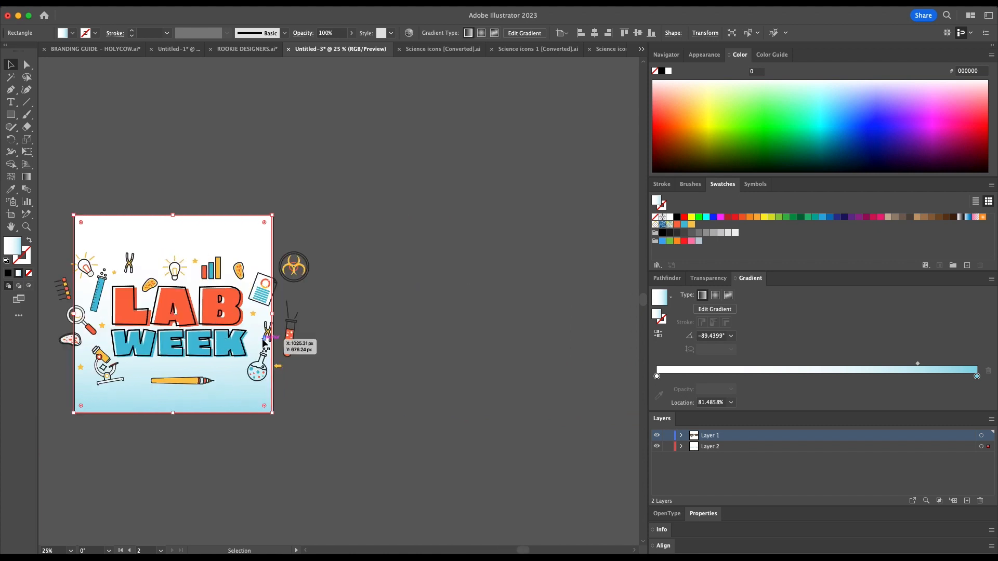
left_click(10, 214)
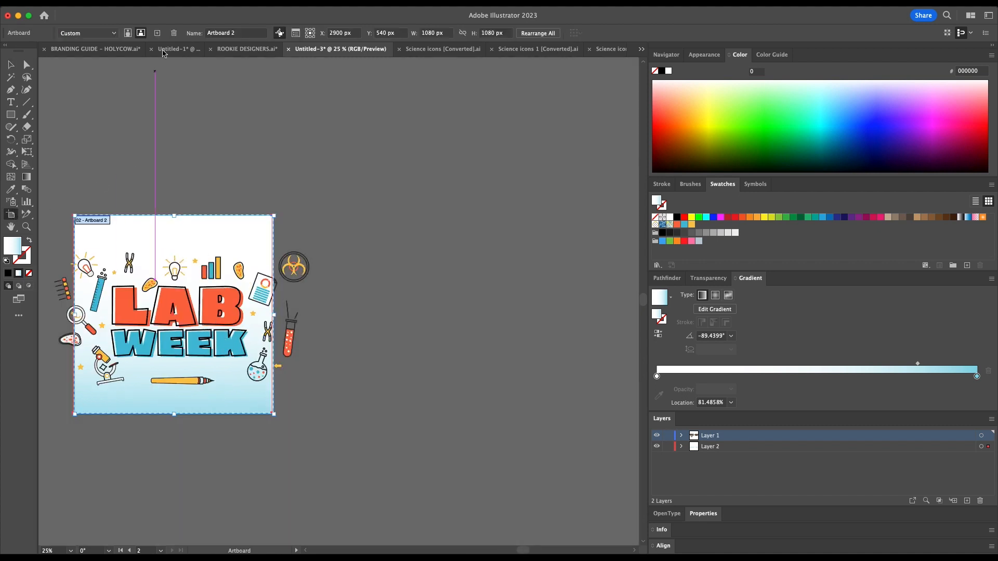
left_click(157, 32)
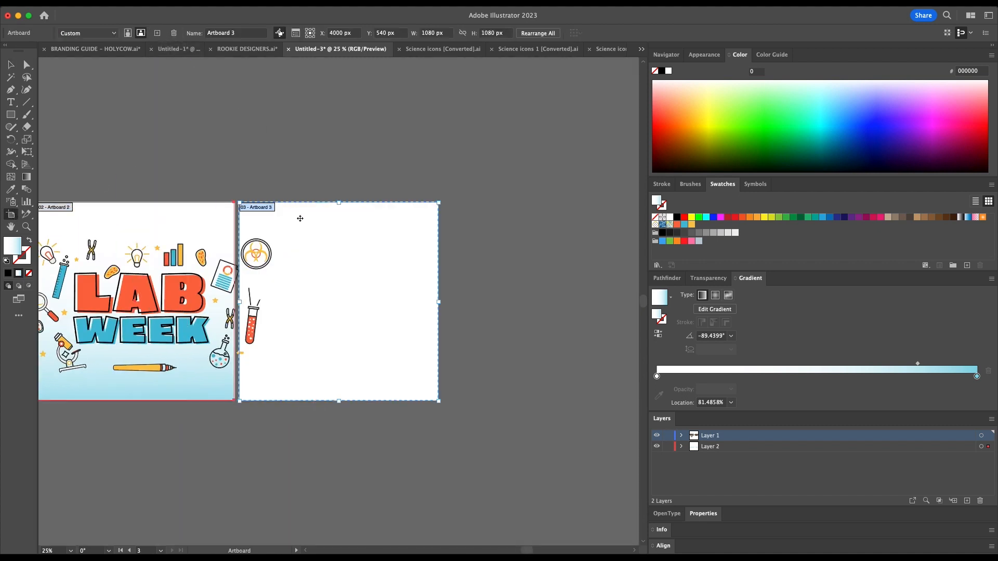
double_click(489, 34)
type("192")
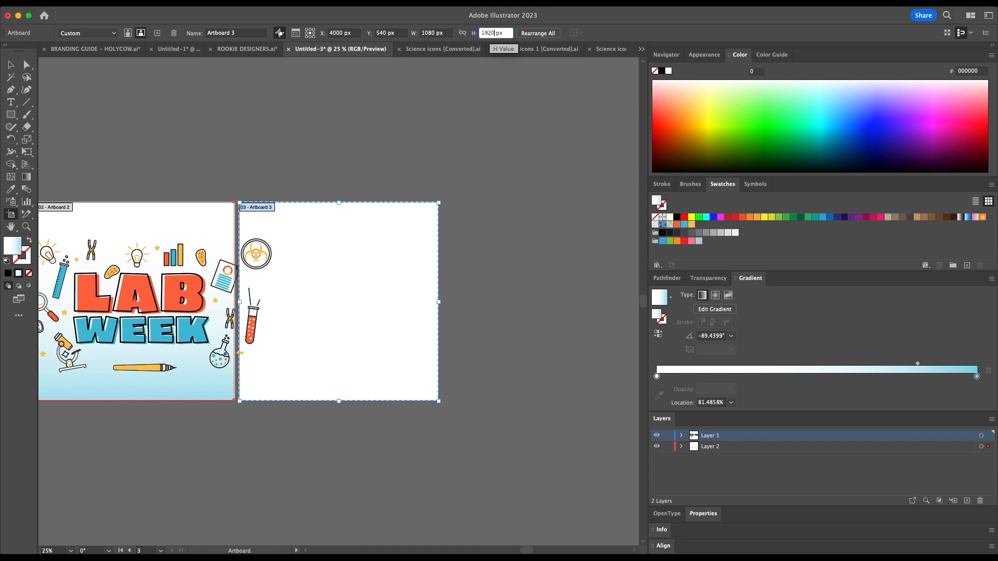
key("Return")
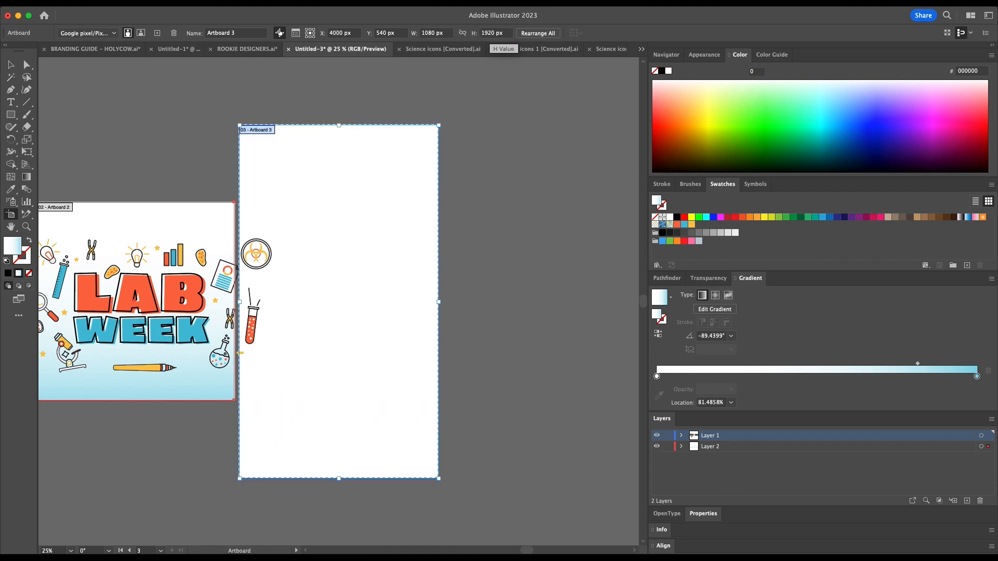
left_click(11, 64)
Compare the LAB WEEK layouts on the landscape and square artboards with the empty portrait artboard
scroll(363, 214, "left", 3)
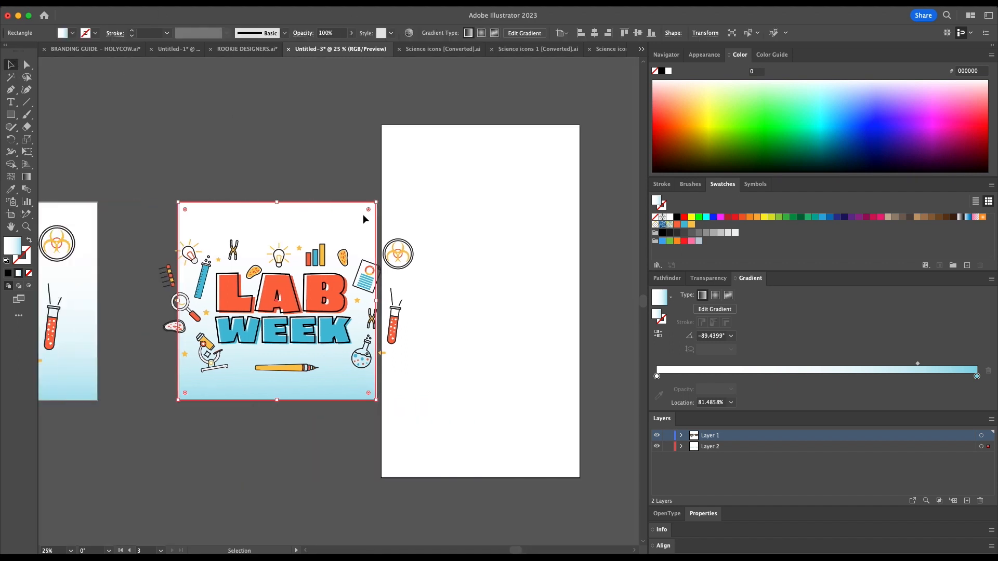
scroll(362, 214, "left", 8)
scroll(361, 214, "right", 10)
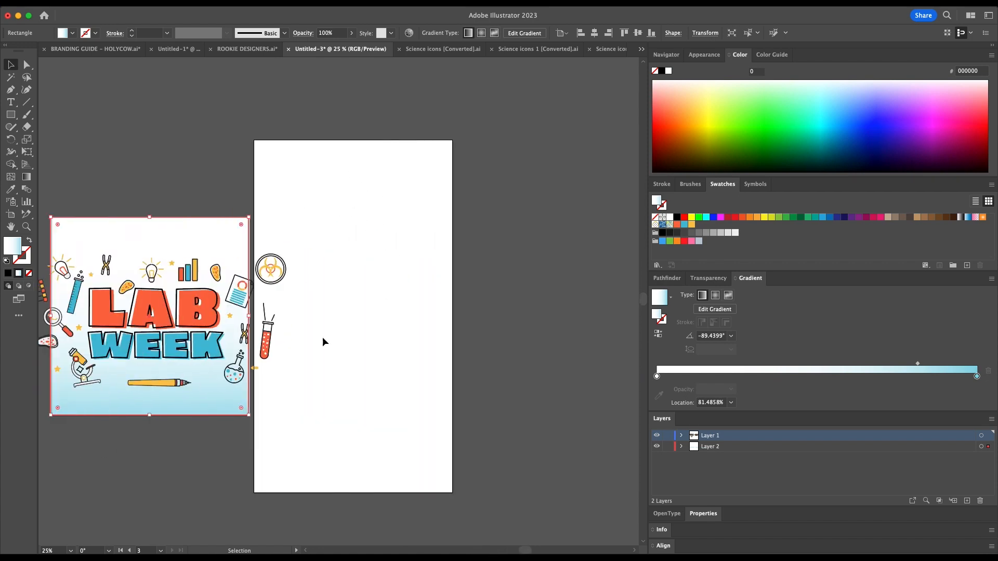
scroll(234, 302, "left", 10)
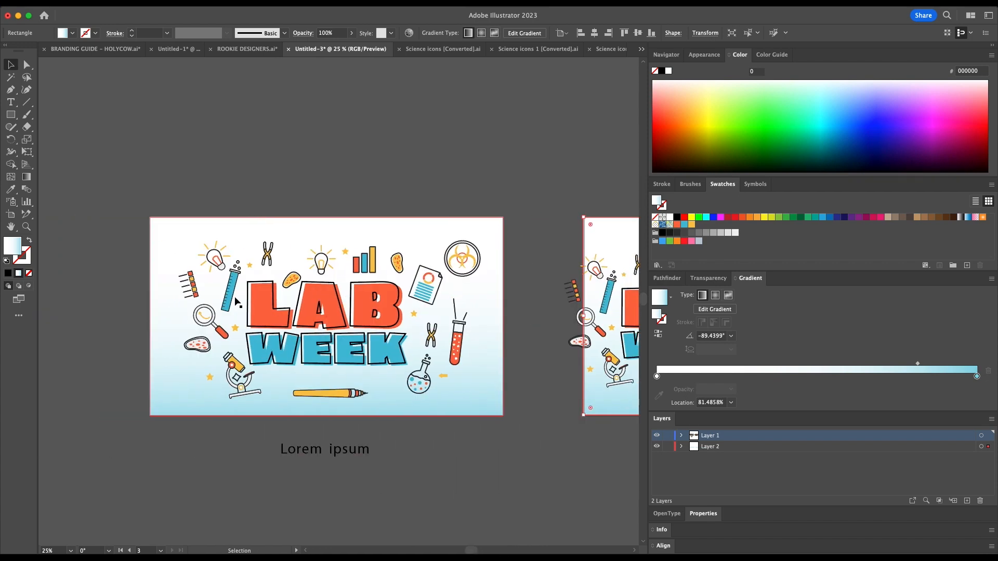
scroll(235, 302, "right", 6)
scroll(235, 302, "right", 1)
scroll(235, 302, "left", 6)
scroll(235, 301, "right", 4)
scroll(235, 301, "left", 4)
scroll(235, 302, "right", 5)
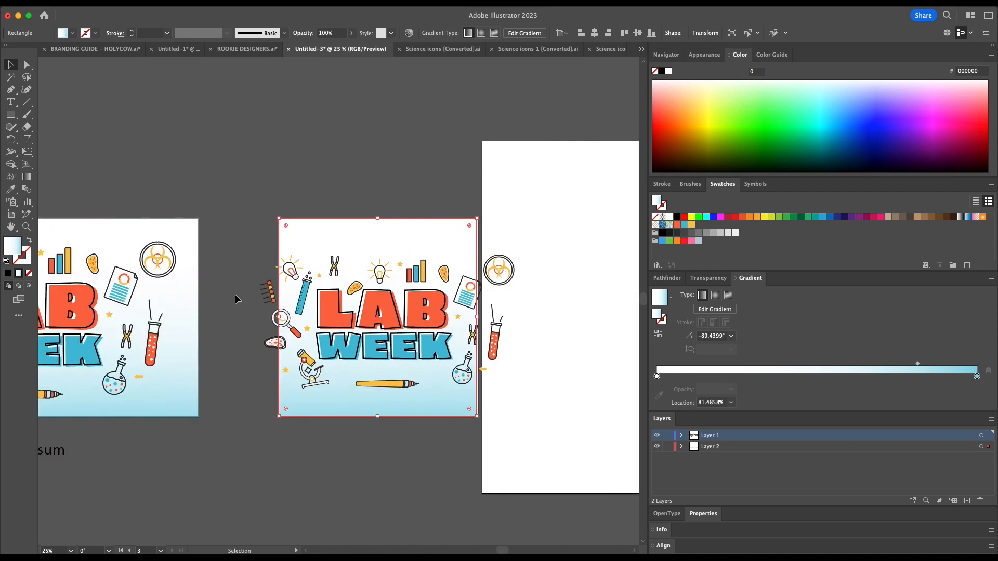
scroll(239, 294, "left", 4)
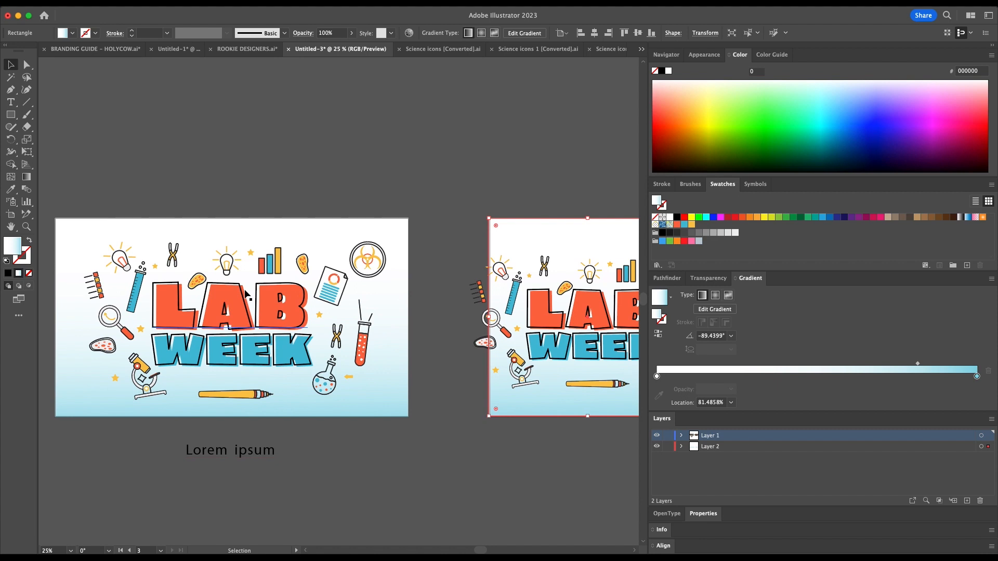
scroll(246, 295, "left", 1)
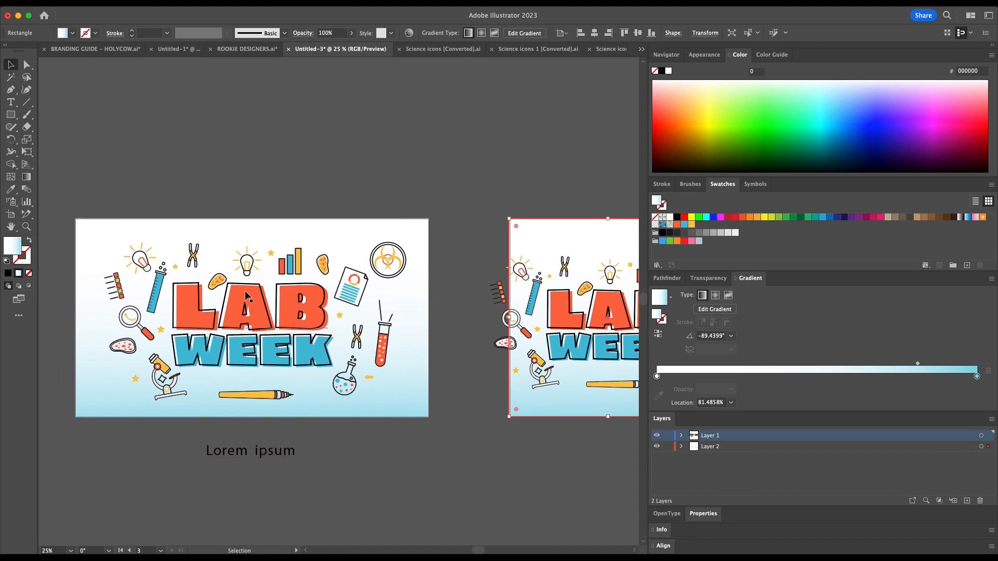